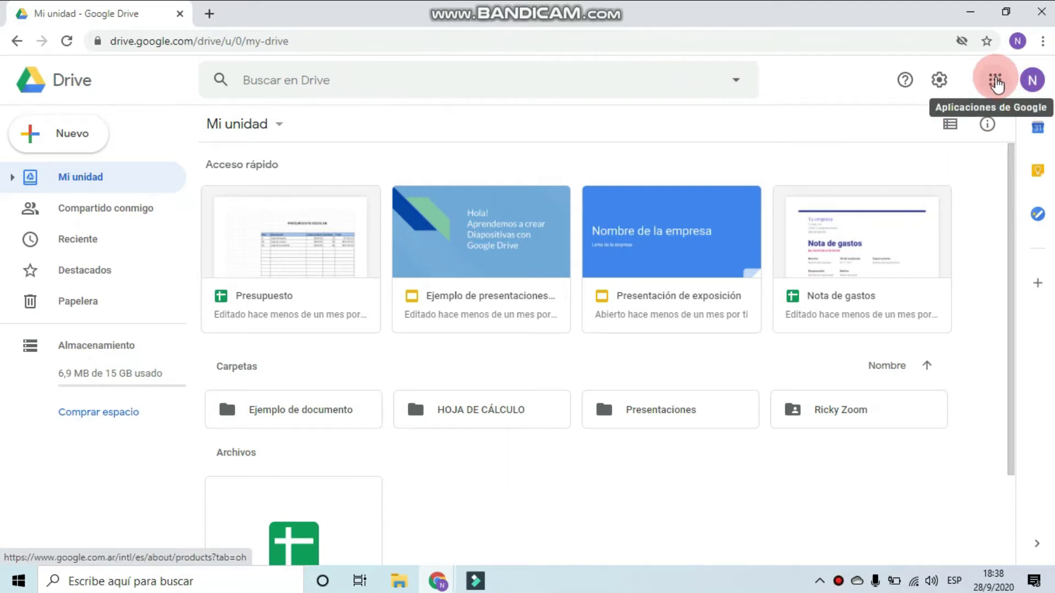
click(996, 82)
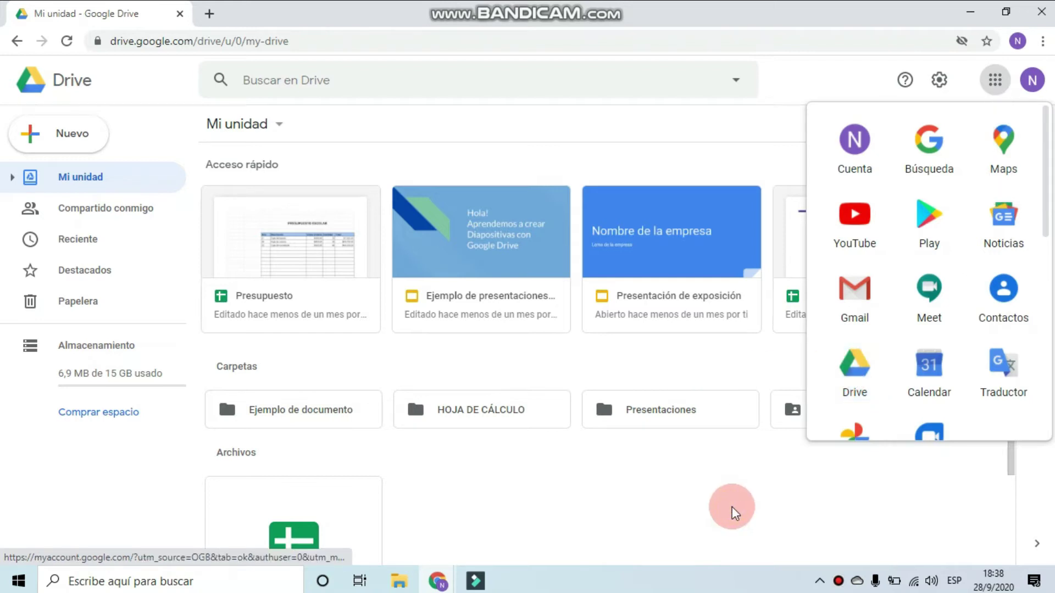
click(667, 135)
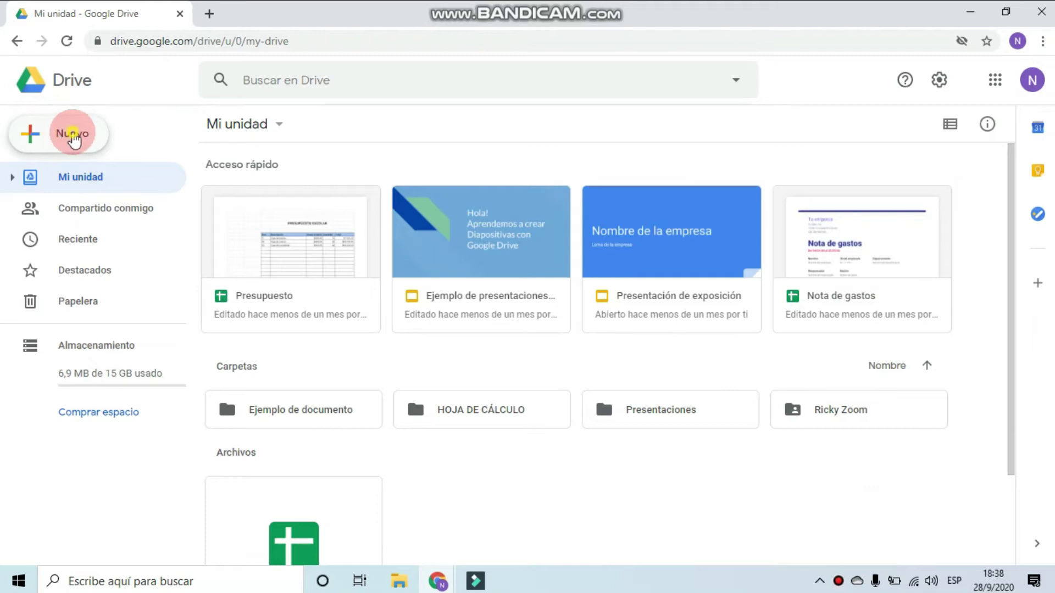
Step: Create a new folder named "Formulario" in Mi unidad
click(75, 141)
click(123, 146)
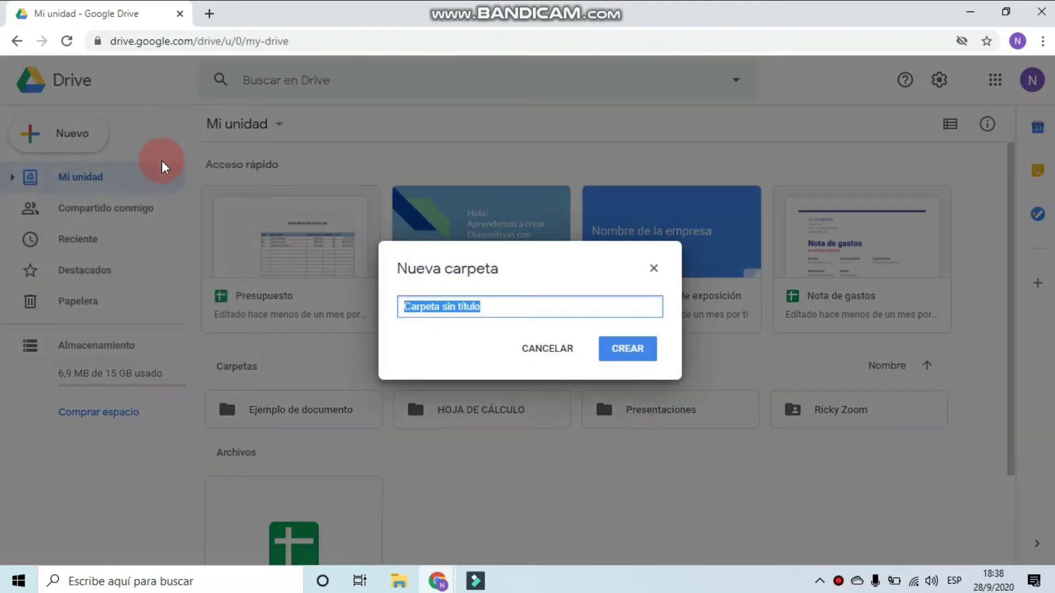
text(Formulario)
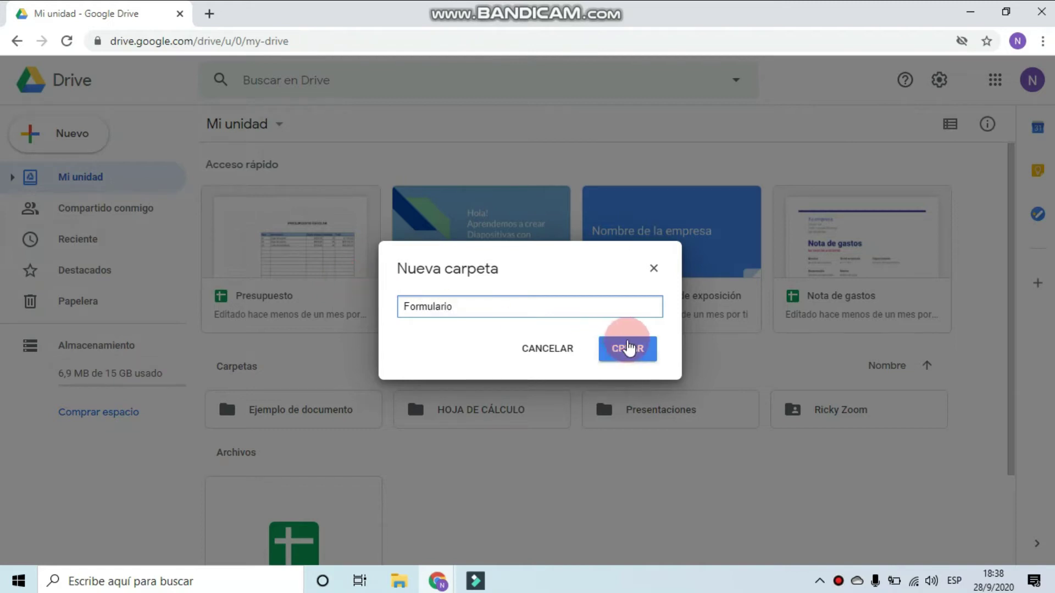
click(626, 346)
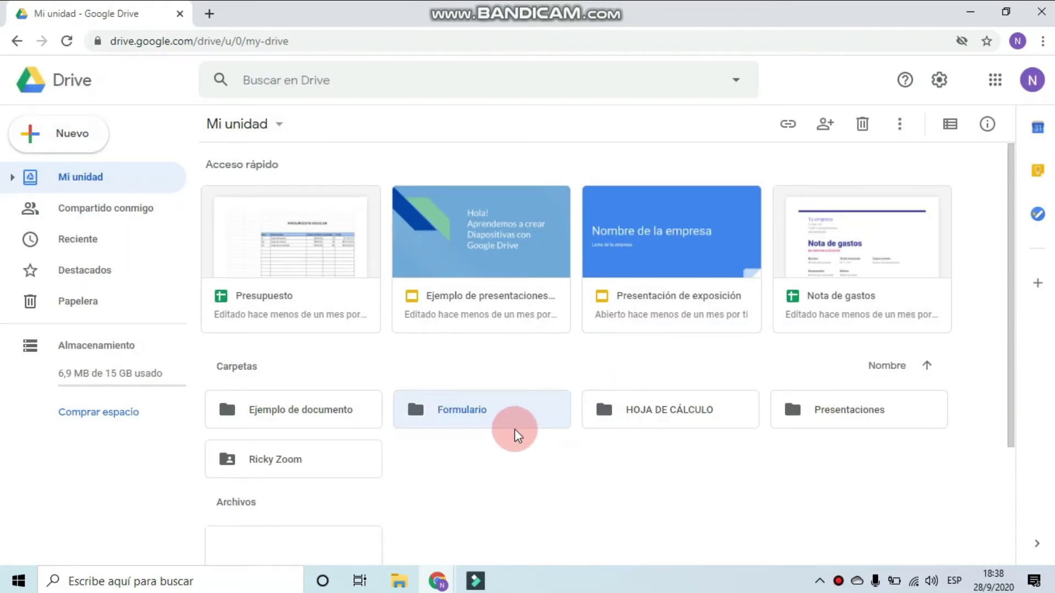
Step: Open the Formulario folder and create a blank Google form inside it
double_click(535, 405)
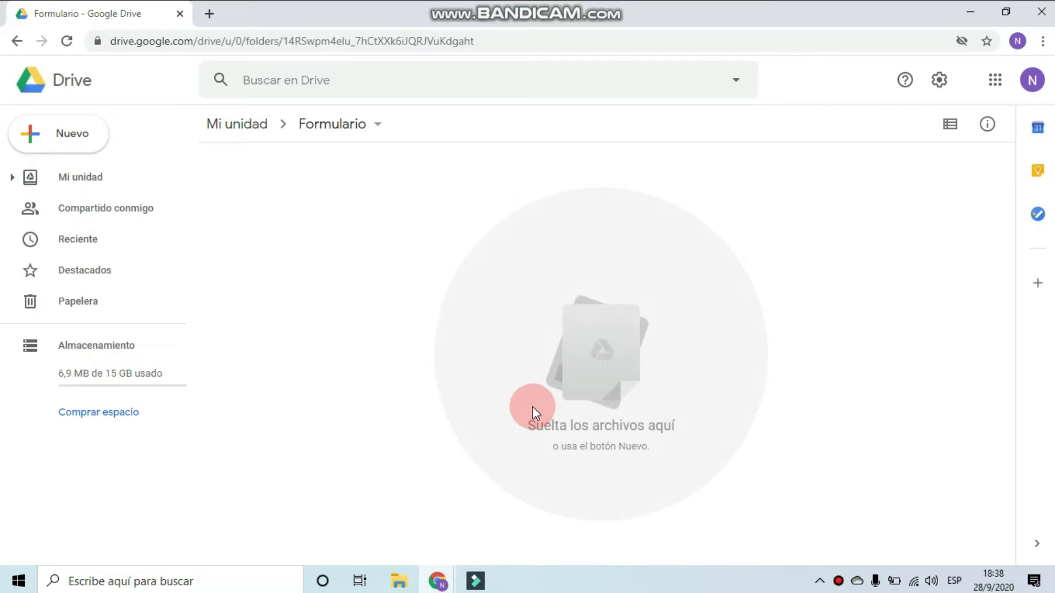
click(75, 136)
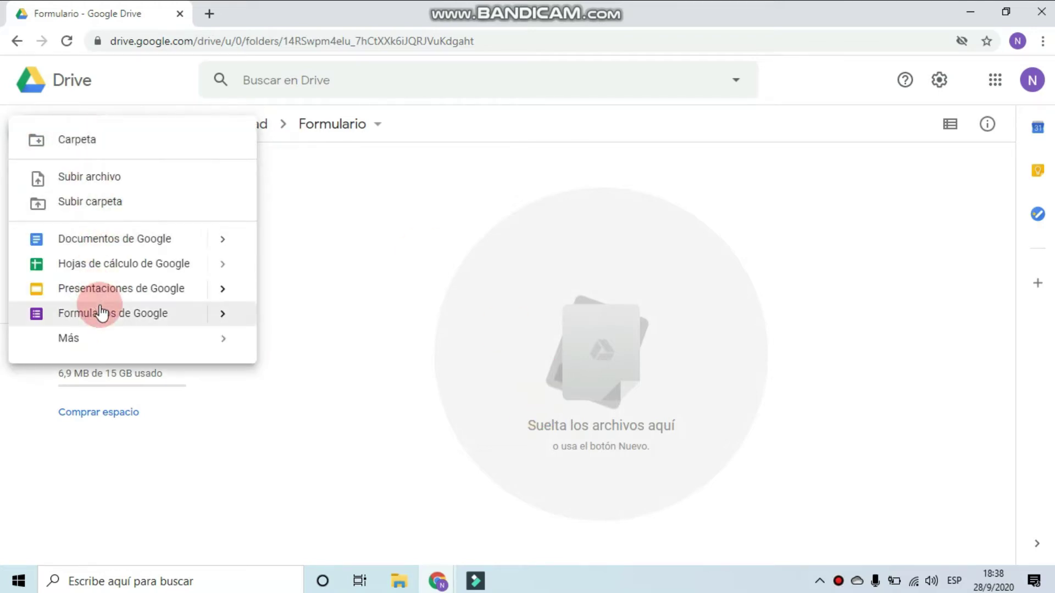
click(223, 314)
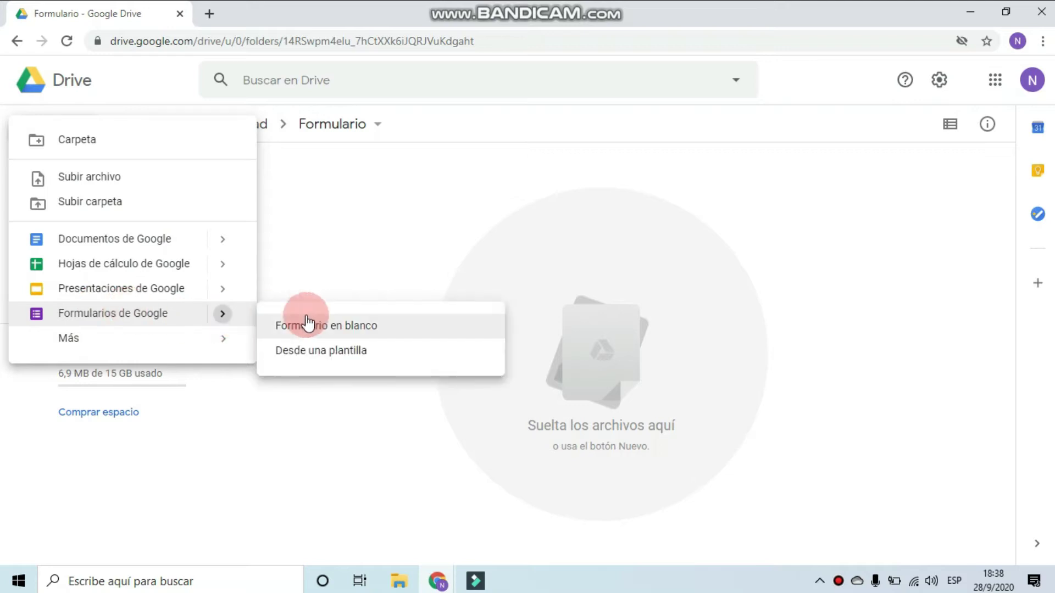
click(366, 325)
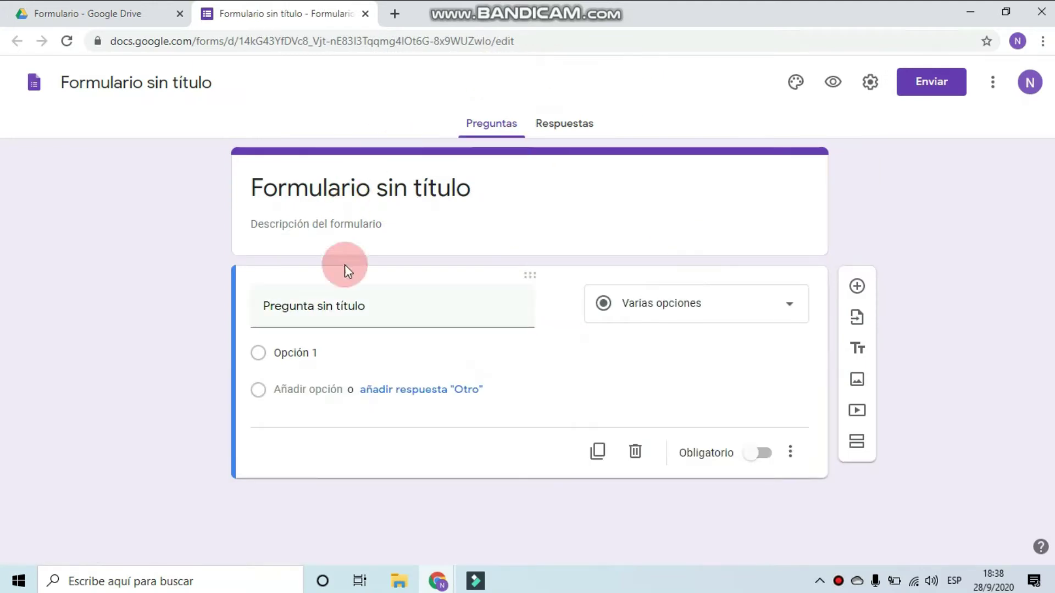
Step: Rename the untitled form as "Ejemplo de Formulario"
click(211, 84)
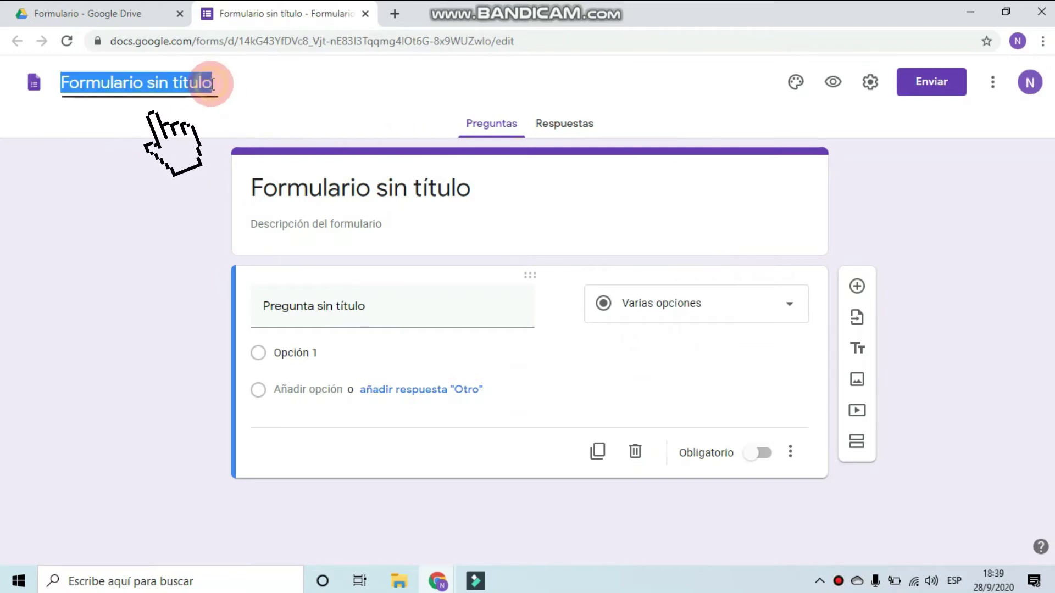
text(Ej)
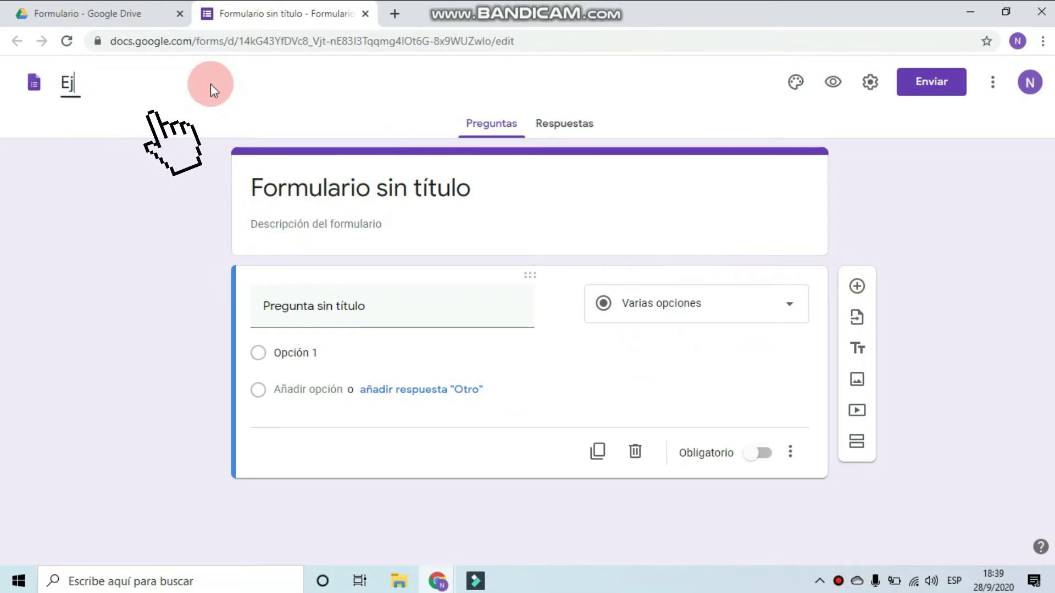
text(emplo de Formulario)
click(167, 183)
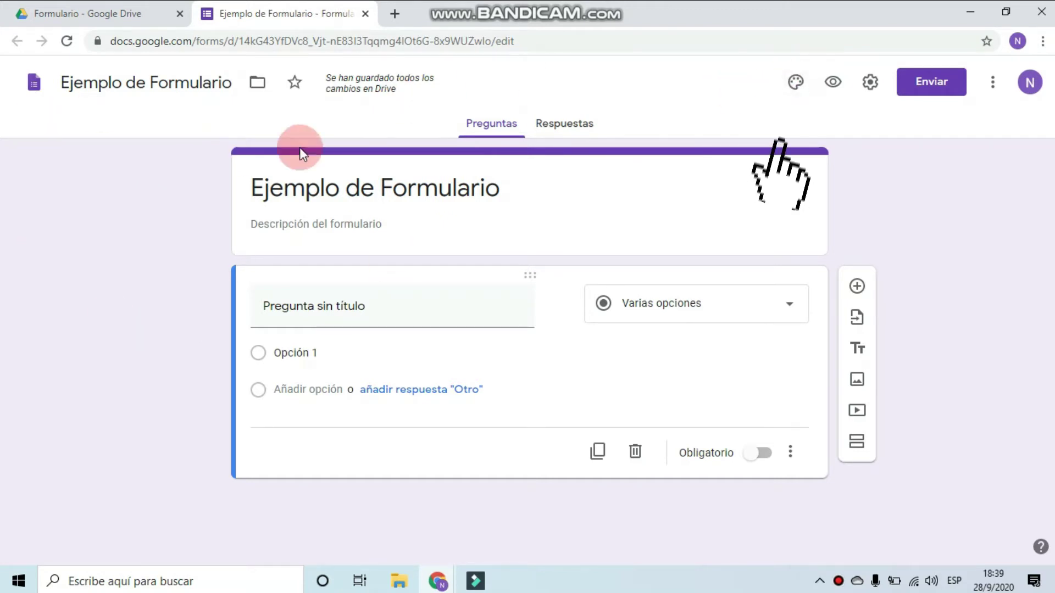
Step: Set the form's header image to the colourful candy picture from the Trabajo y escuela themes
click(797, 84)
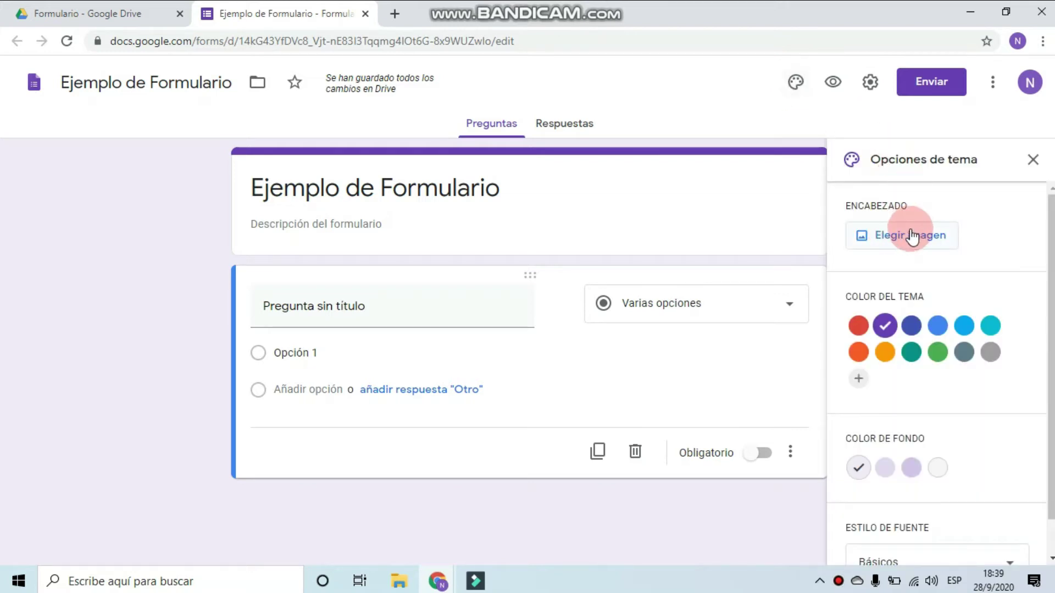
click(917, 237)
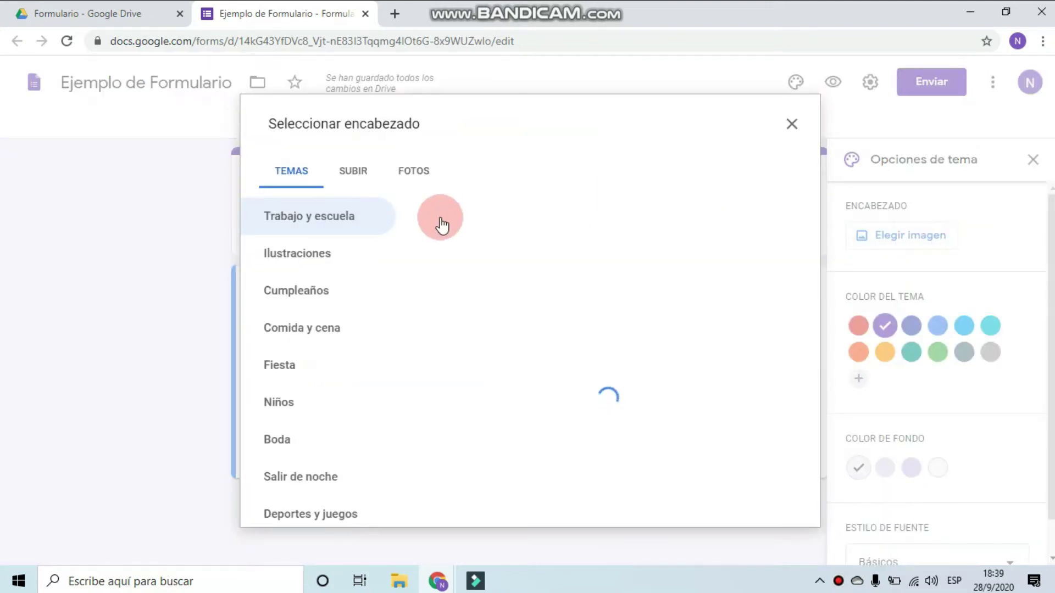
click(359, 174)
click(416, 172)
click(297, 177)
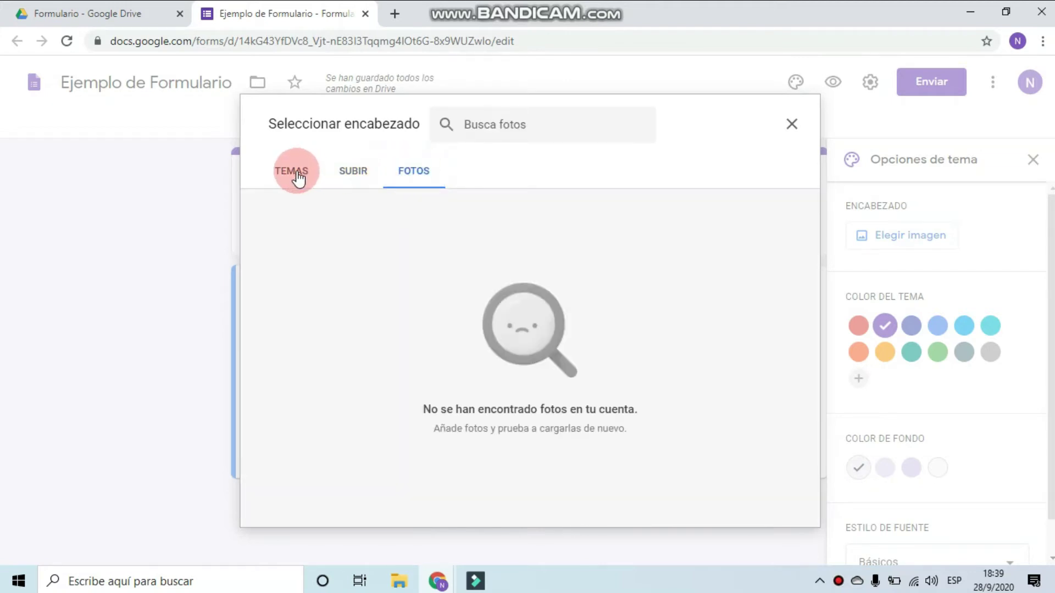
scroll(516, 335, down, 5)
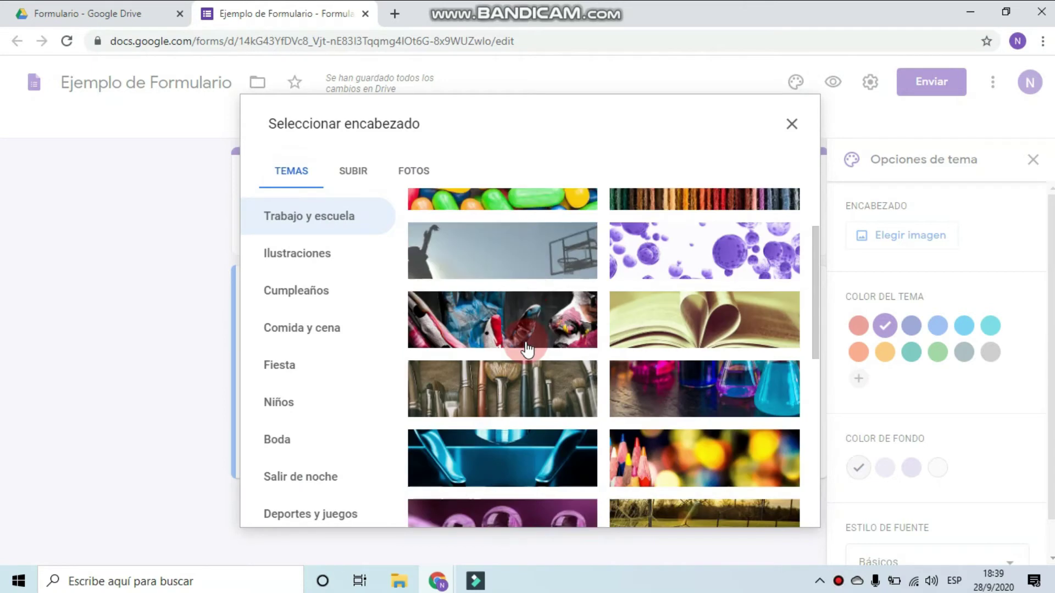
scroll(526, 349, up, 5)
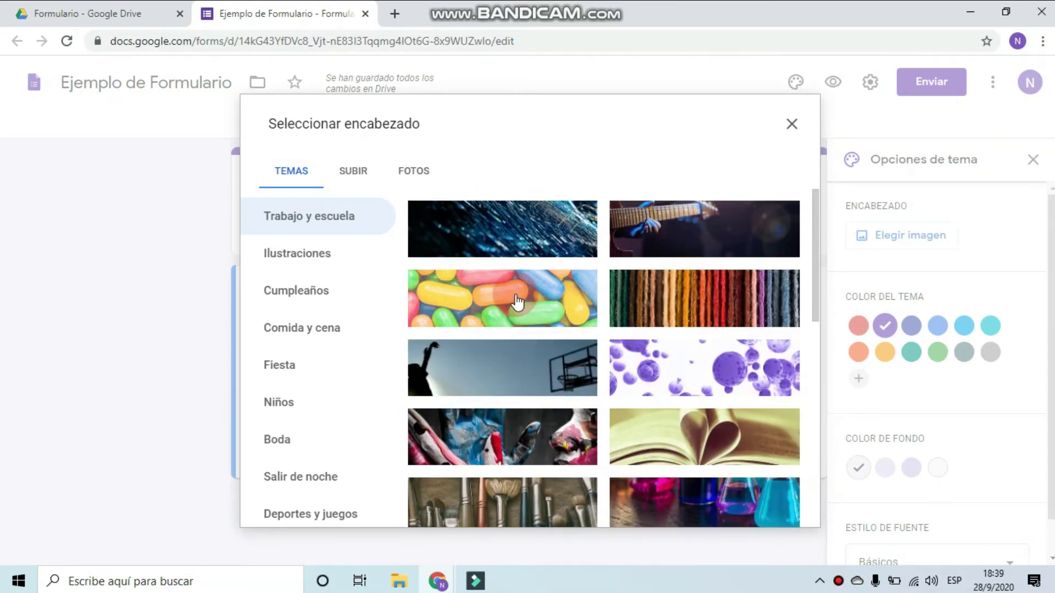
click(516, 301)
click(778, 509)
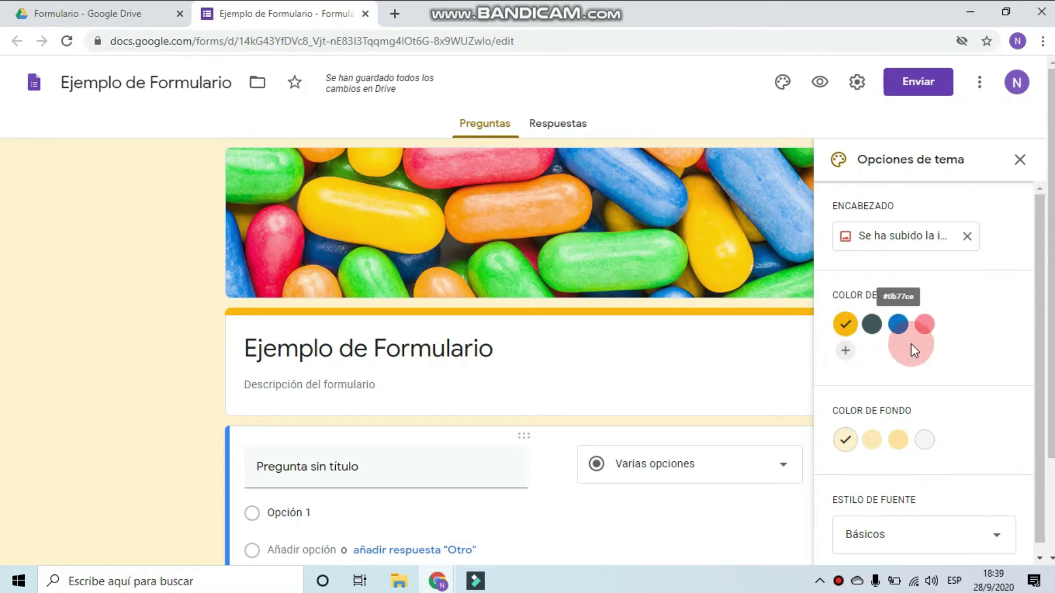
click(848, 352)
drag(934, 367, 974, 363)
click(944, 446)
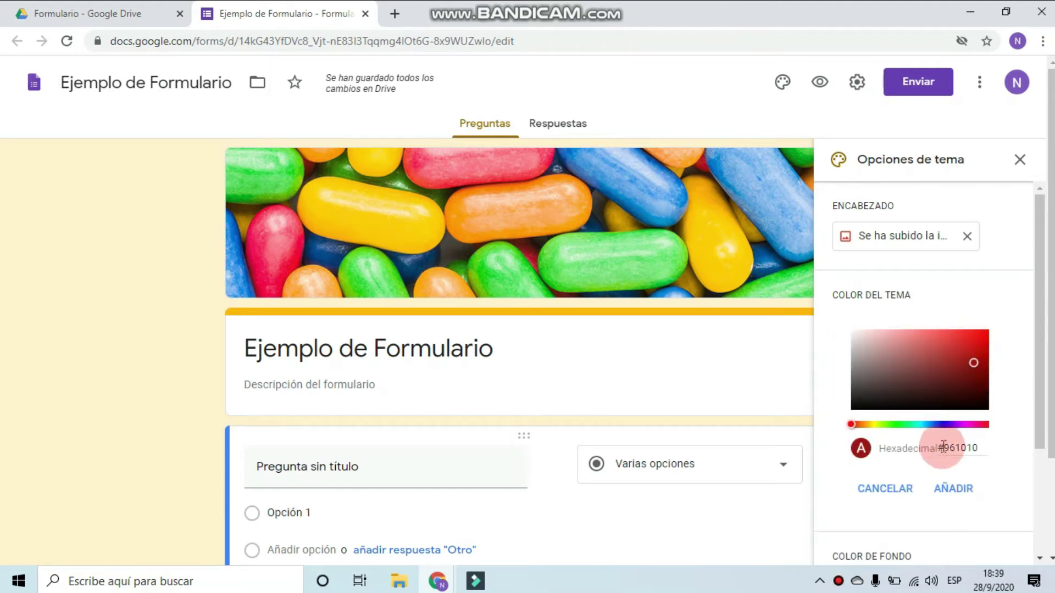
drag(940, 447, 1021, 444)
click(889, 488)
Step: Set the form's background colour to the dark yellow shade, Oscuro #fce29b
click(900, 430)
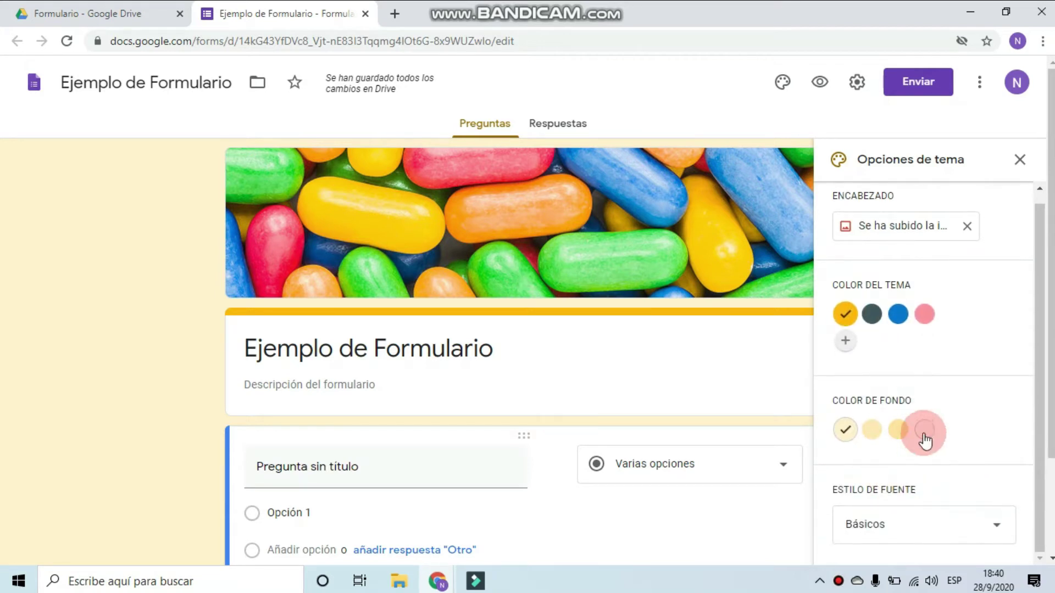
click(900, 431)
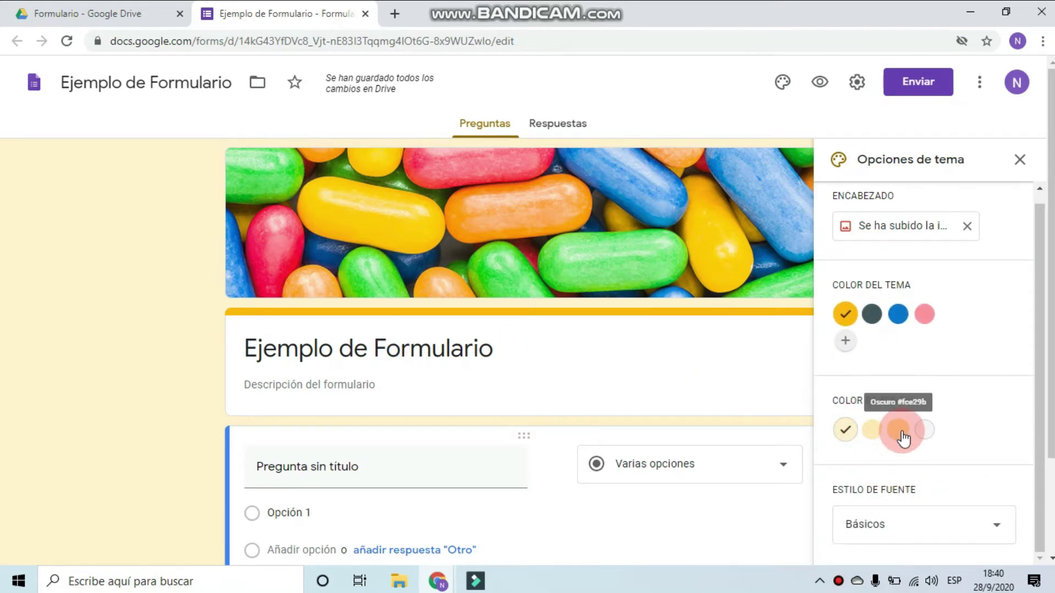
click(150, 262)
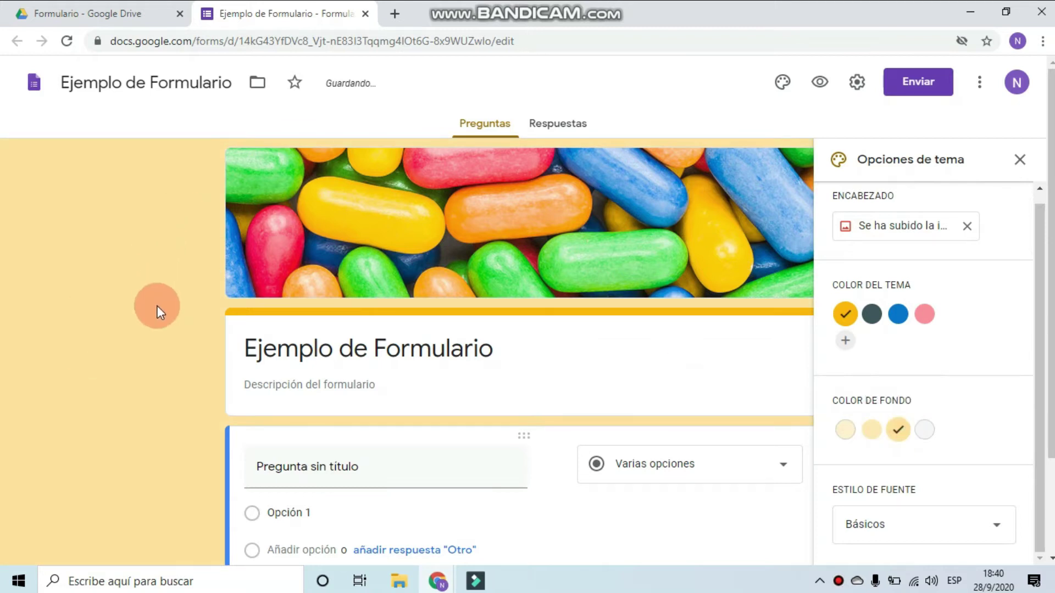
Step: Set the form's font style to Alegre and close the theme options
scroll(956, 403, down, 2)
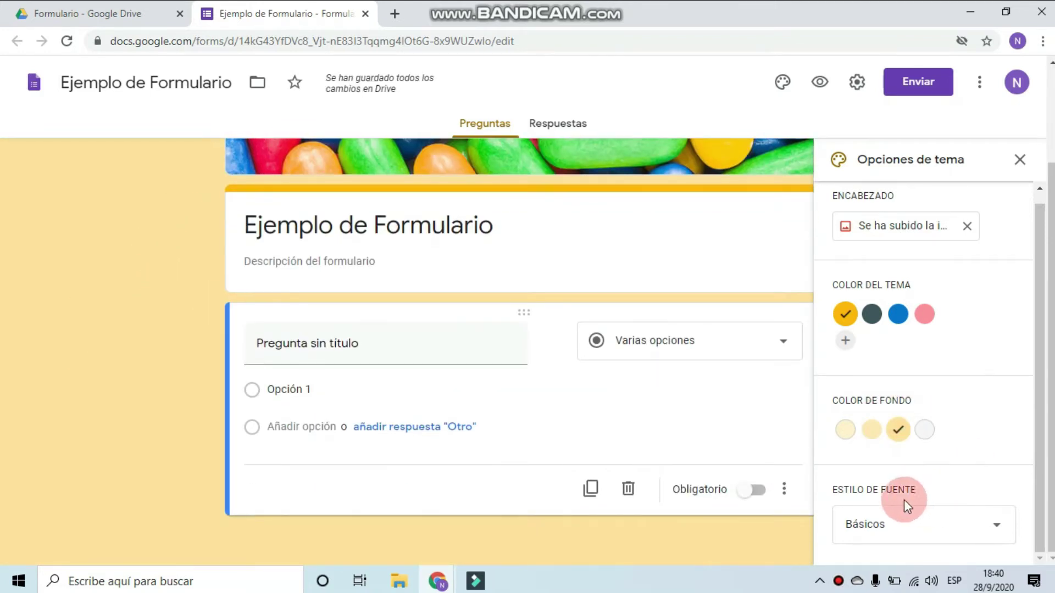
click(907, 522)
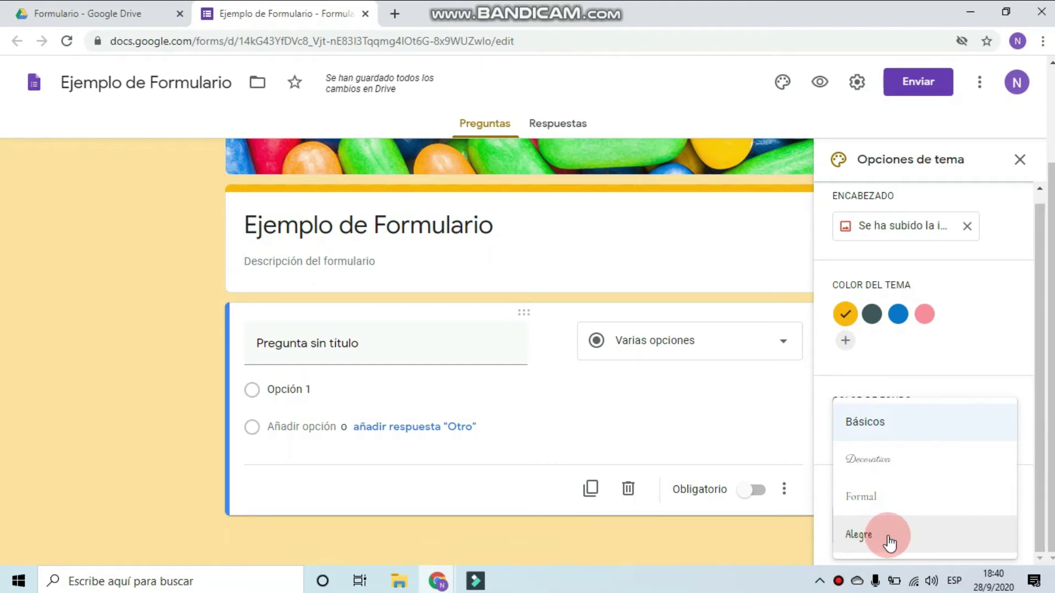
click(879, 542)
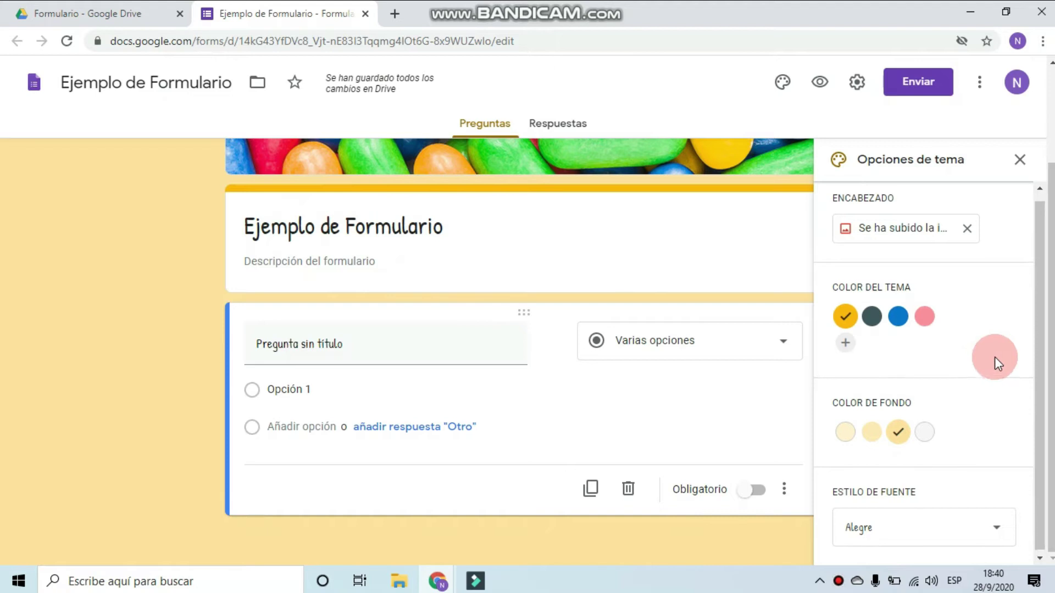
scroll(994, 357, up, 1)
click(1020, 161)
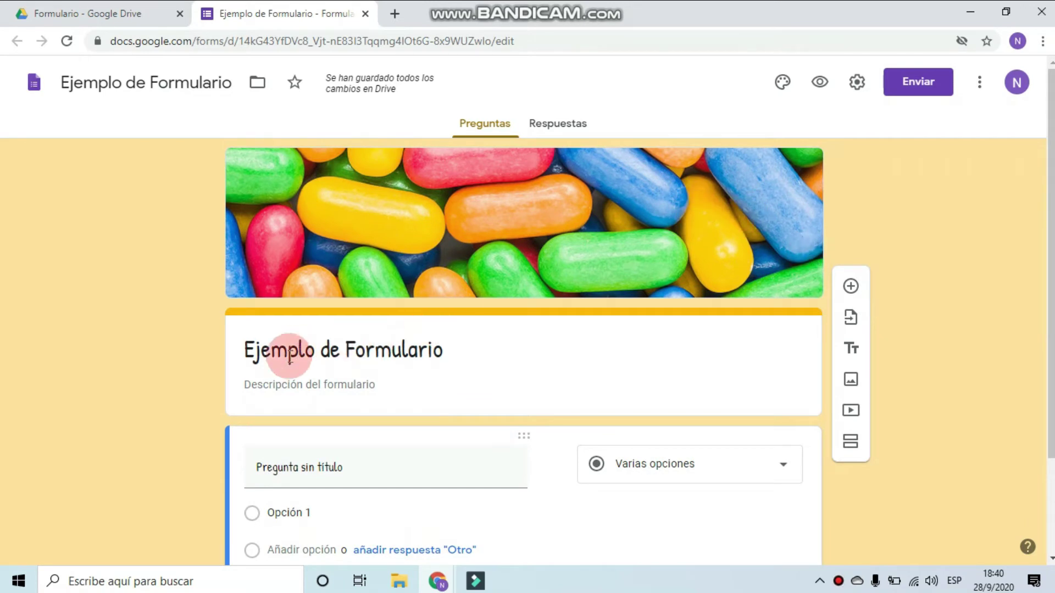
Step: Change the form's heading to "Ejemplo de Formulario en Google Drive" and add the description "Este es un formulario de prueba para video de Youtube"
drag(245, 352, 408, 338)
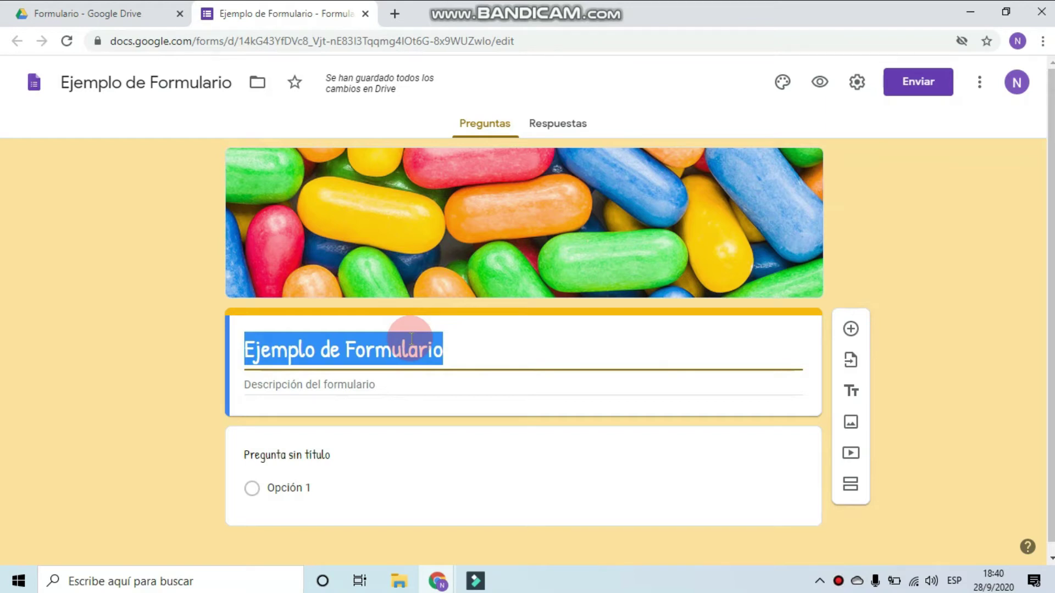
text(Ejemplo de Formulario en Google Drive)
click(307, 384)
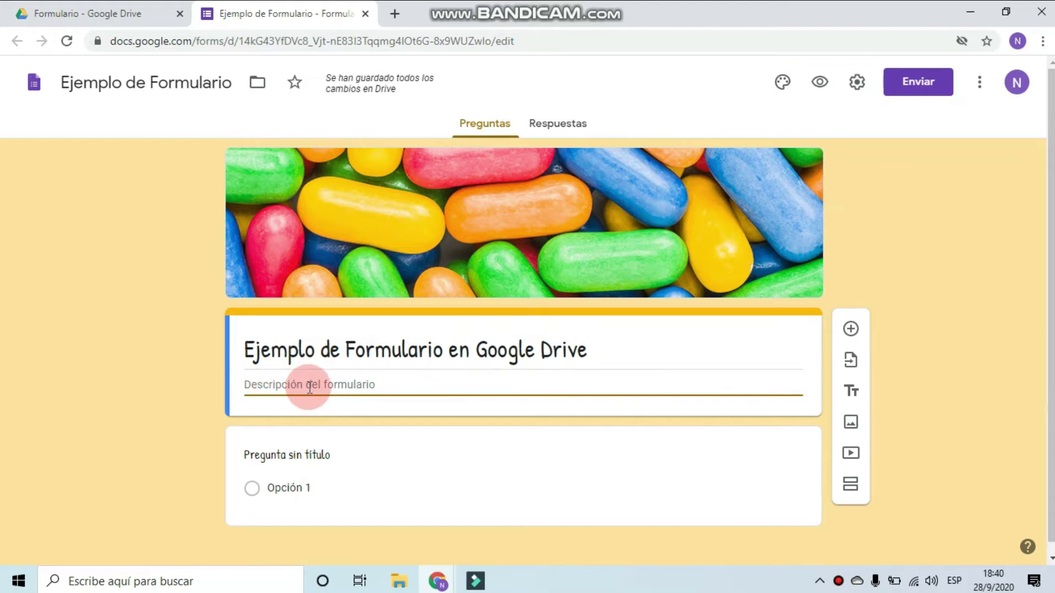
text(Este es un formulario de prueba para video de Youtube)
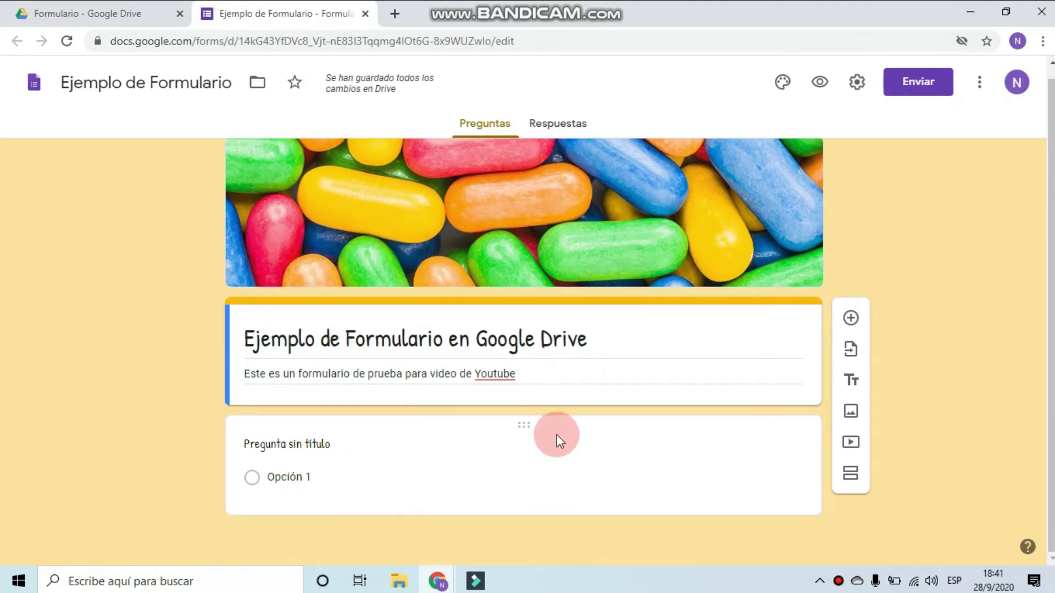
Step: Change the first question's type to Respuesta corta
click(479, 452)
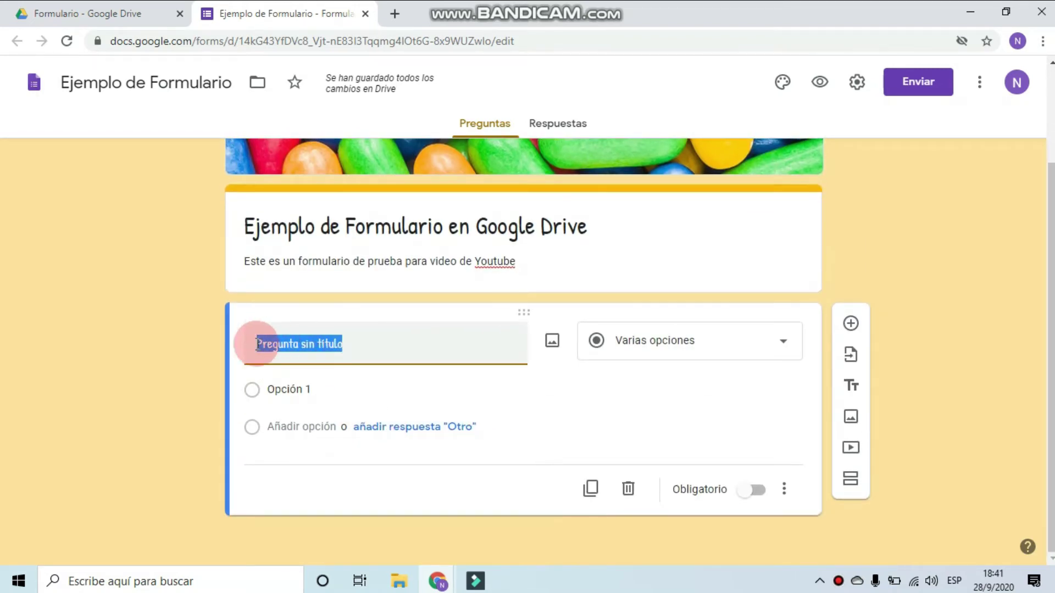
click(679, 346)
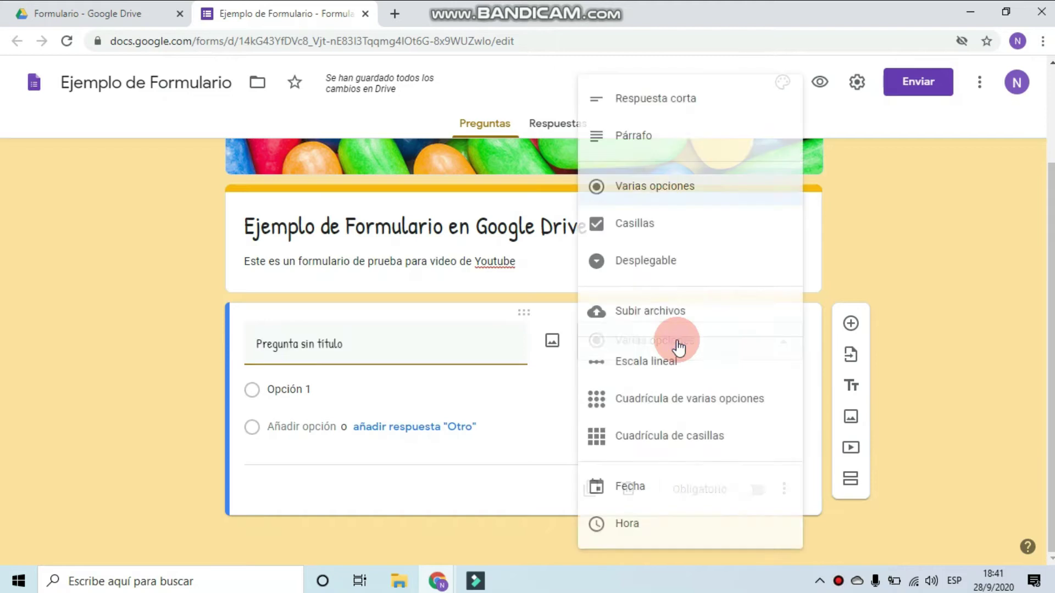
click(693, 107)
mouse_move(534, 361)
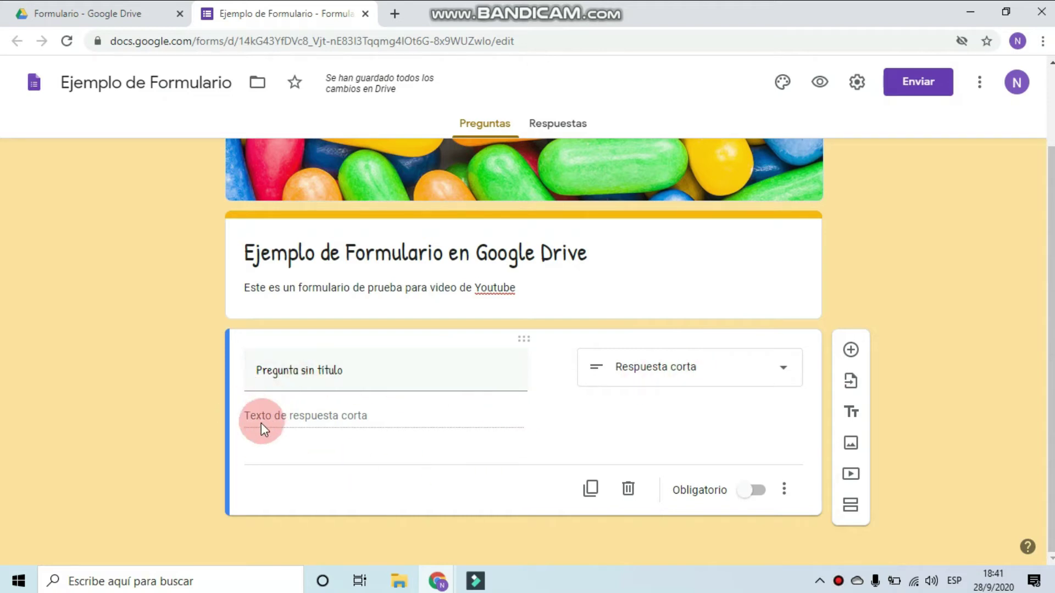
Step: Title the short-answer question "Nombre" and make it mandatory
click(363, 371)
text(Nombre)
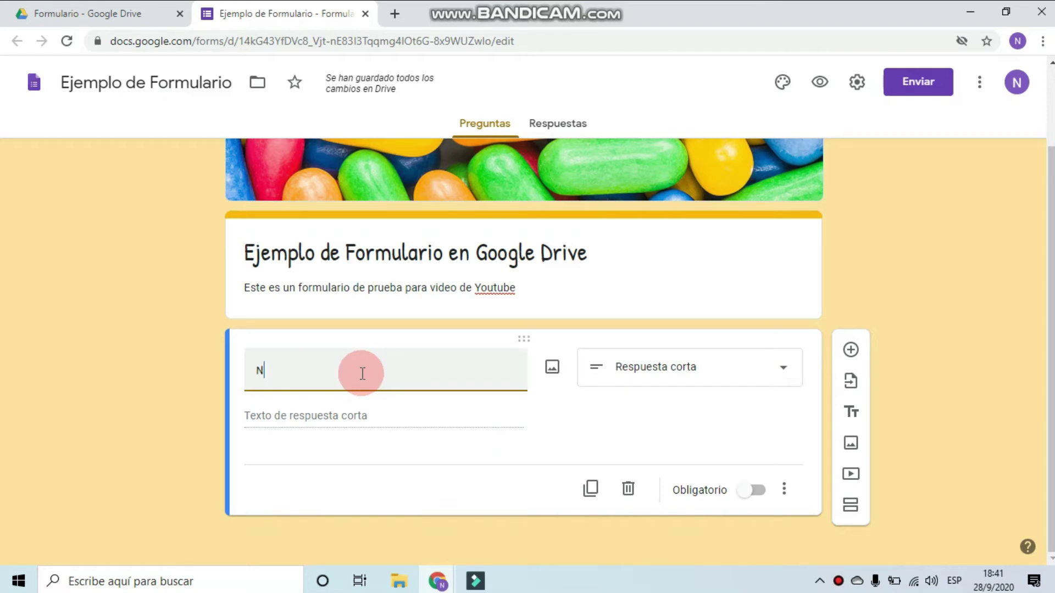
click(451, 428)
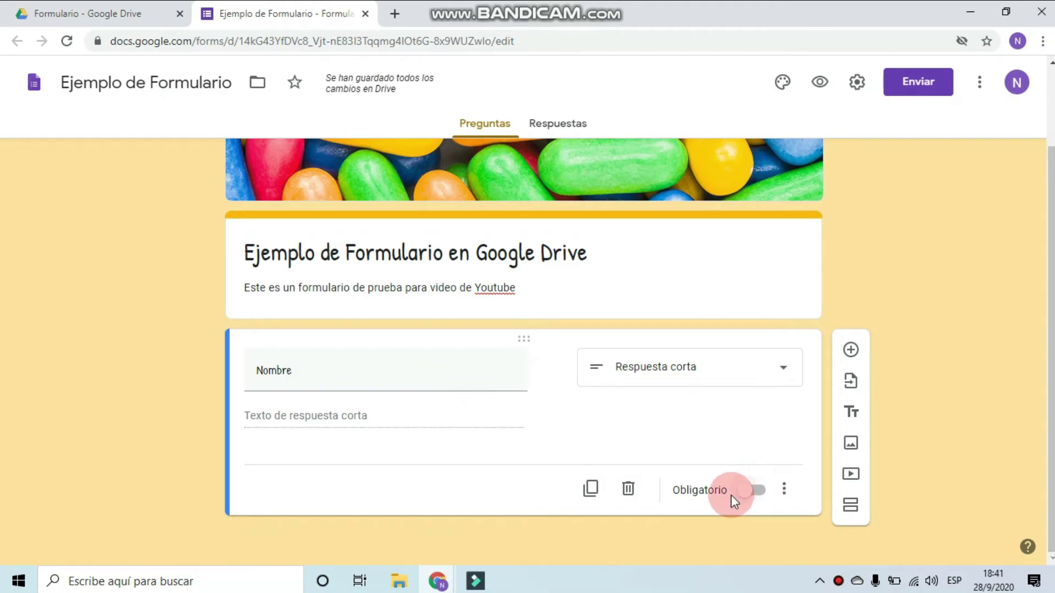
click(758, 491)
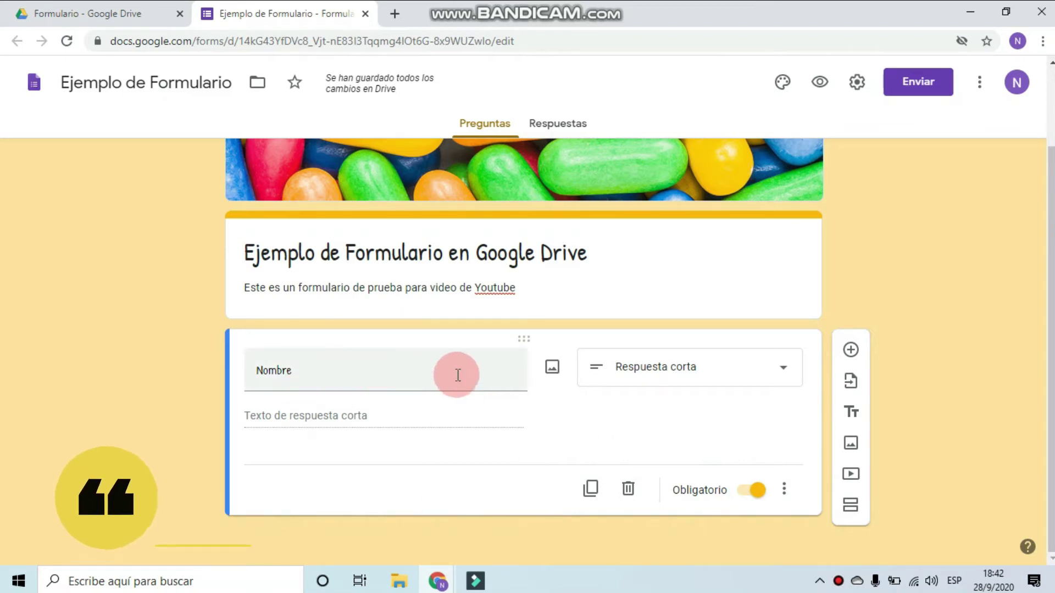
Step: Add a question below the "Nombre" question and set its type to Párrafo
click(855, 348)
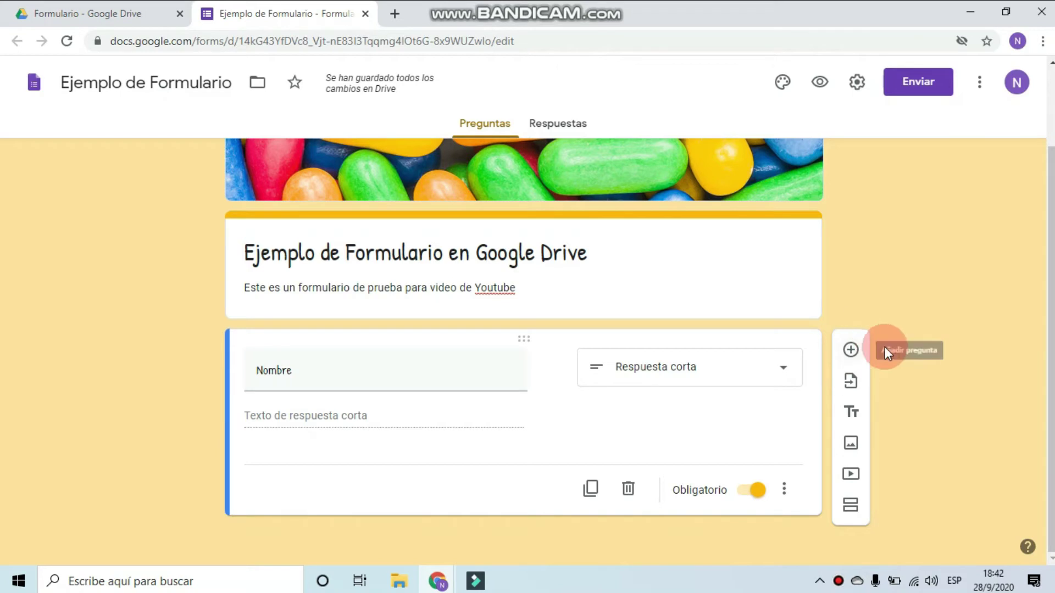
click(851, 350)
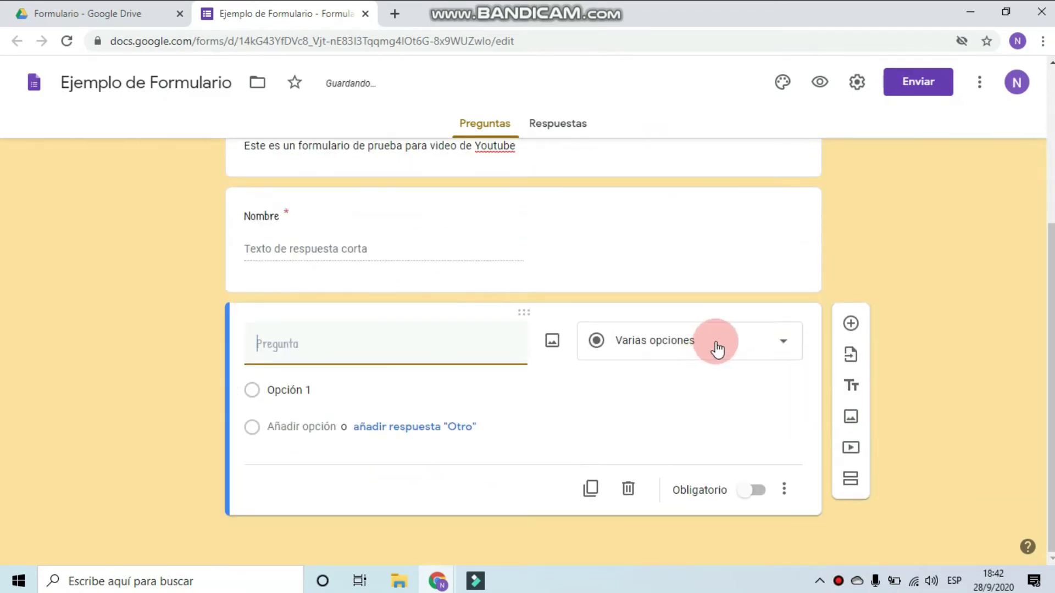
click(721, 346)
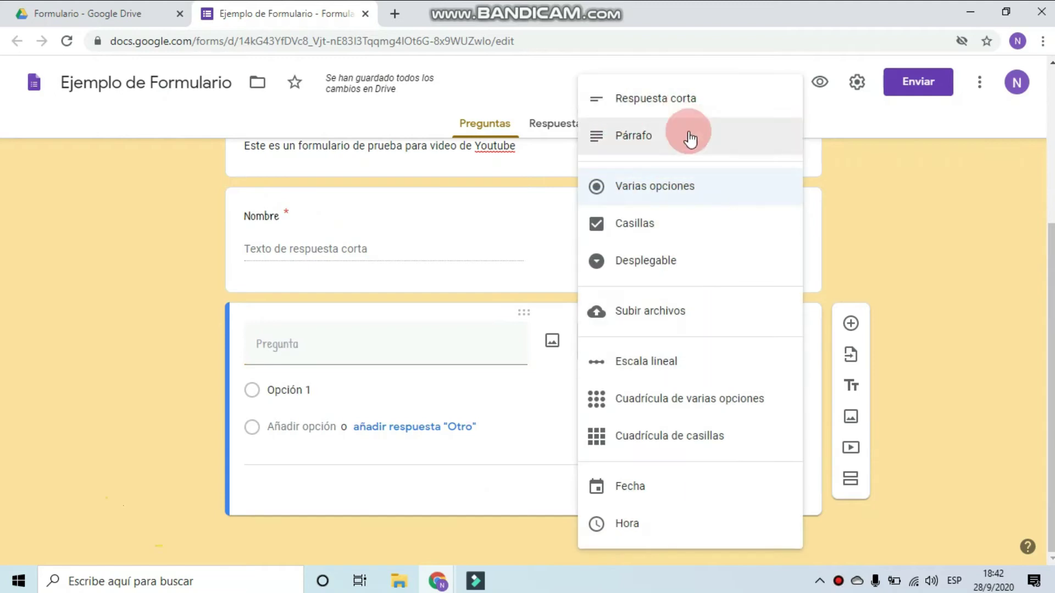
click(667, 141)
Step: Title the paragraph question "¿Qué te gusta de este video?" and make it mandatory
click(392, 383)
text(¿)
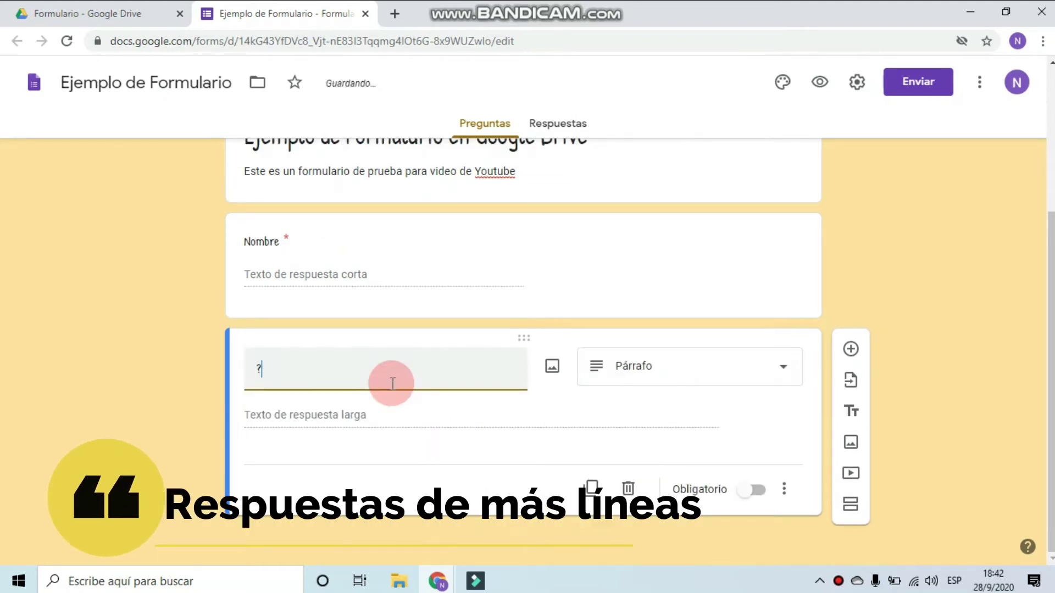
text(Que te gusta de este video?)
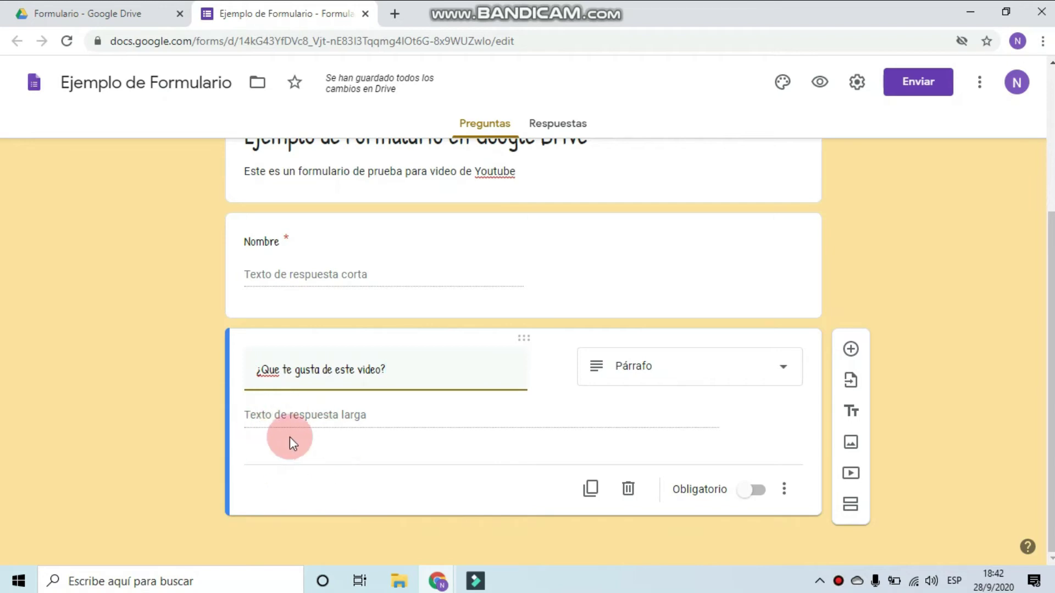
click(278, 369)
key(BackSpace)
text(é)
click(759, 492)
Step: Add a mandatory Varias opciones question titled "¿Te gusta este video?" with all the suggested answers: Sí, No and Tal vez
click(852, 350)
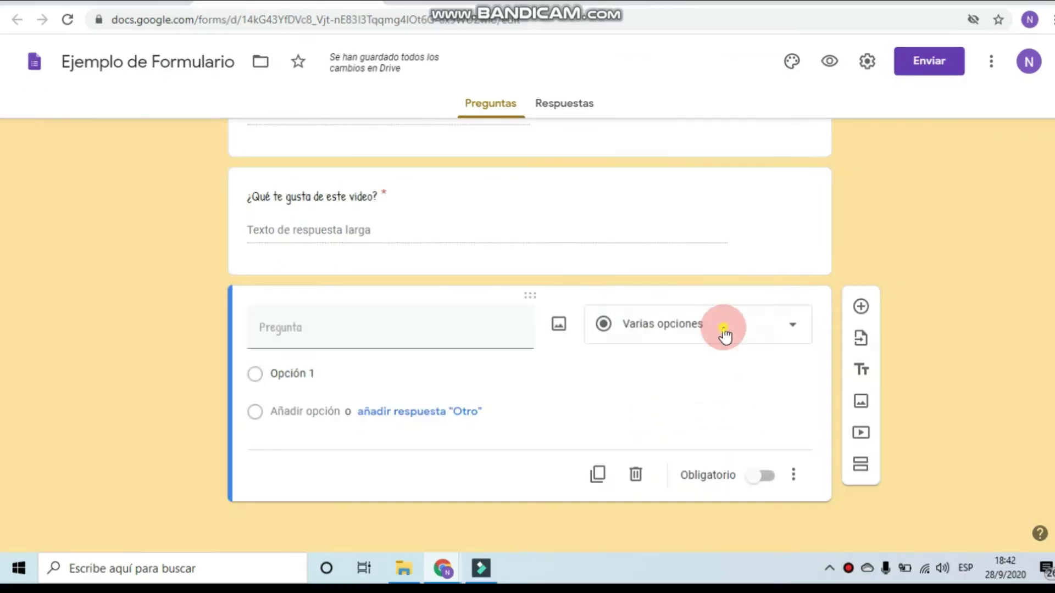
click(719, 350)
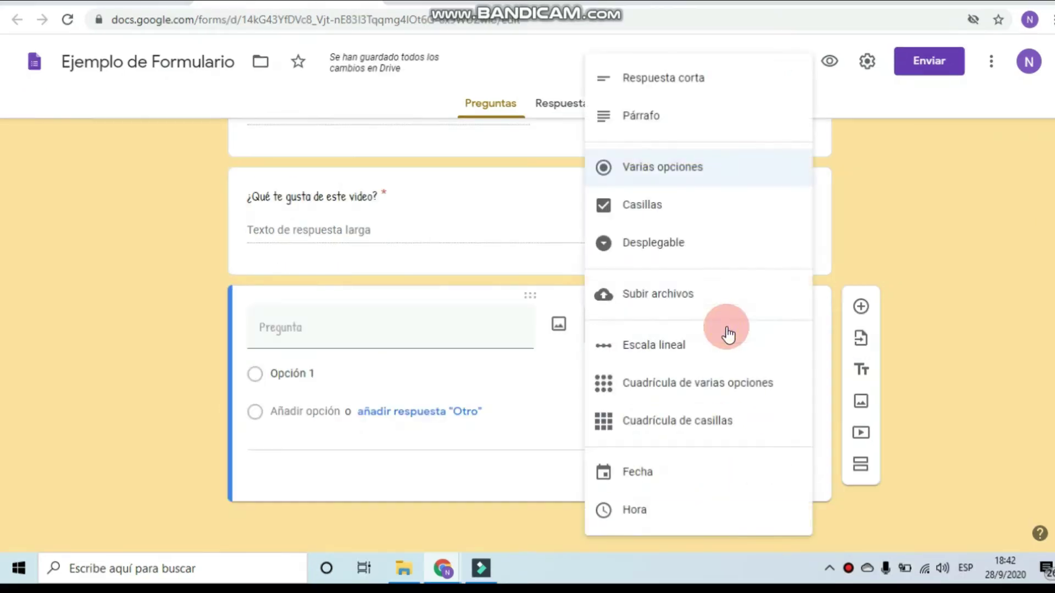
click(698, 174)
text(¿Te gusta este video?)
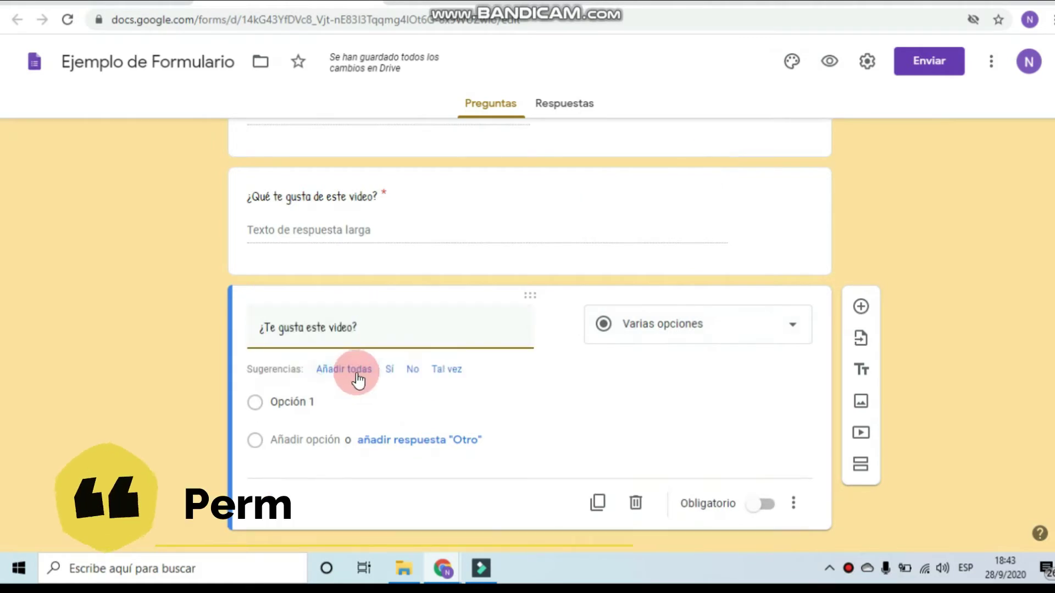
click(352, 369)
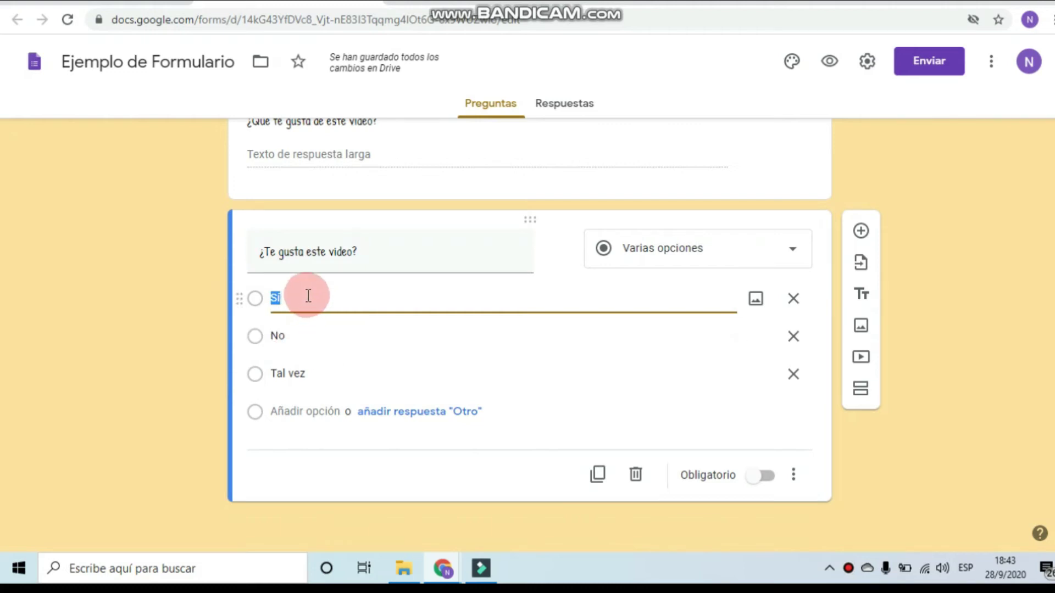
click(767, 477)
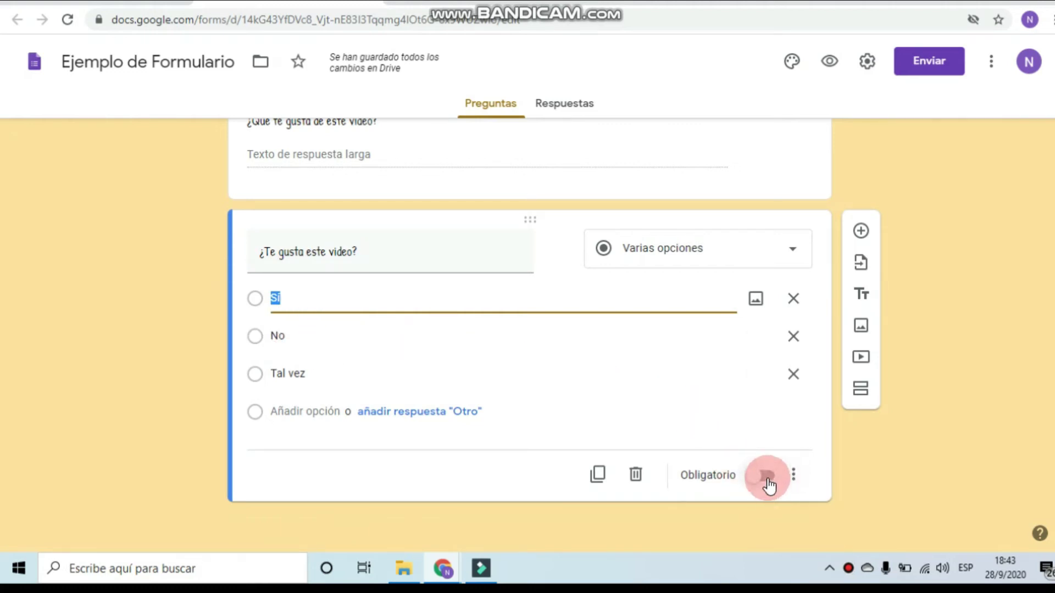
Step: Add a mandatory Casillas question titled "Elige varias opciones" with the options "Esta si", "Esta tambien" and "Esta tambien la quiero"
click(860, 231)
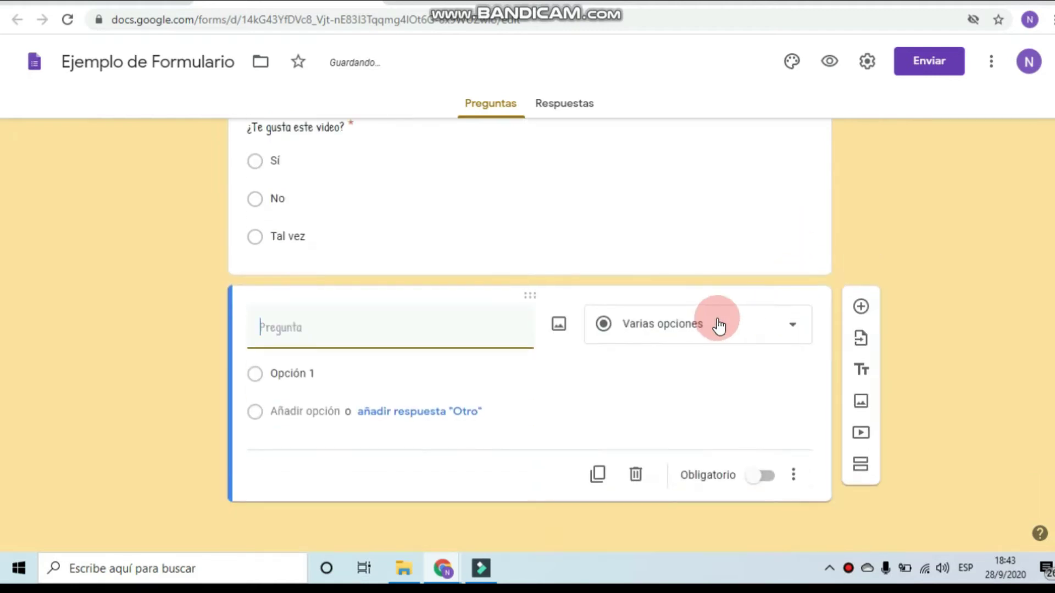
click(686, 332)
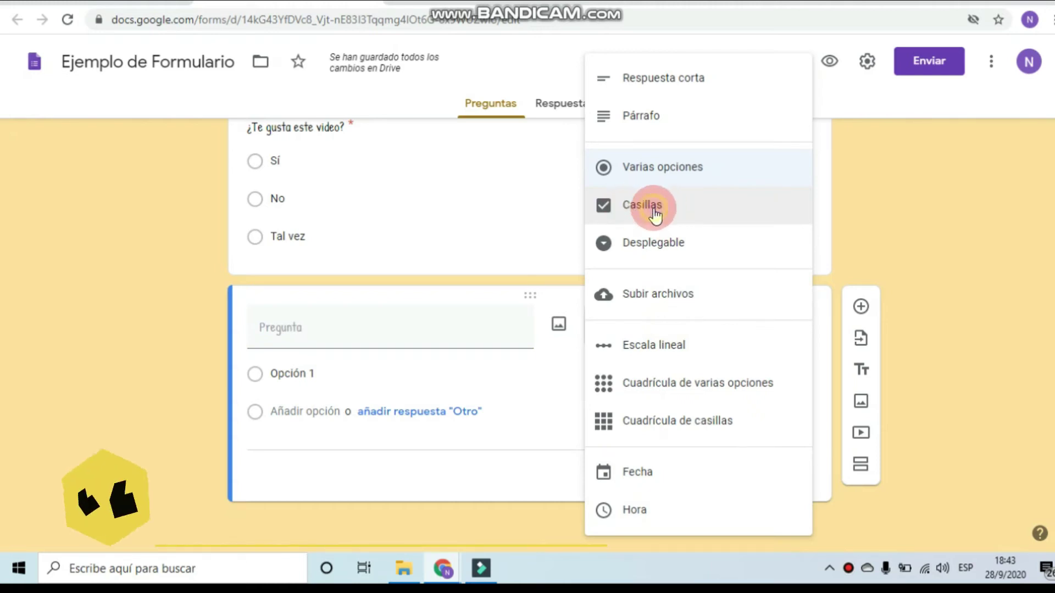
click(654, 217)
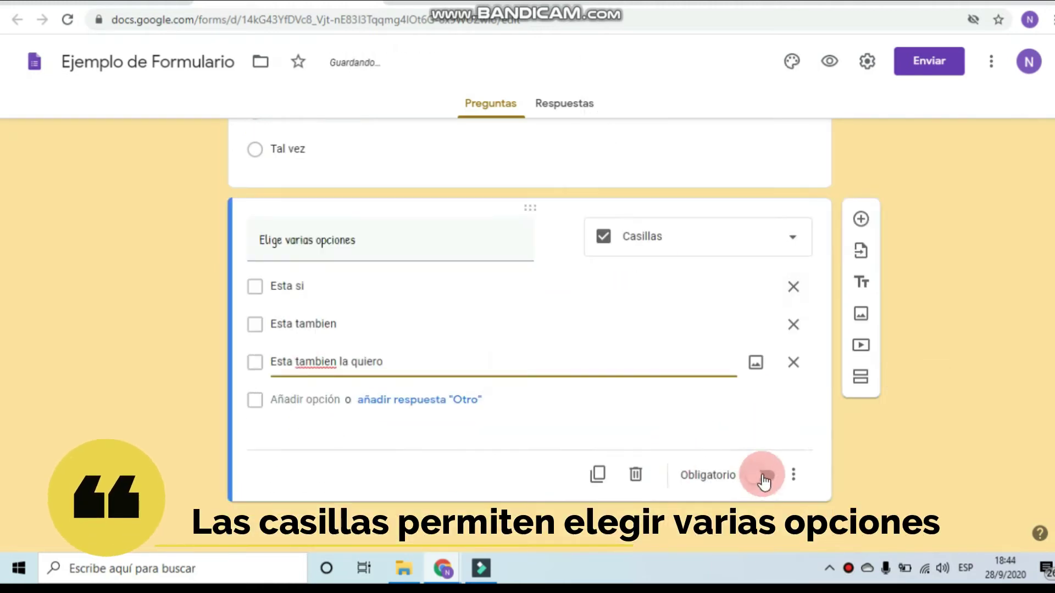
click(768, 475)
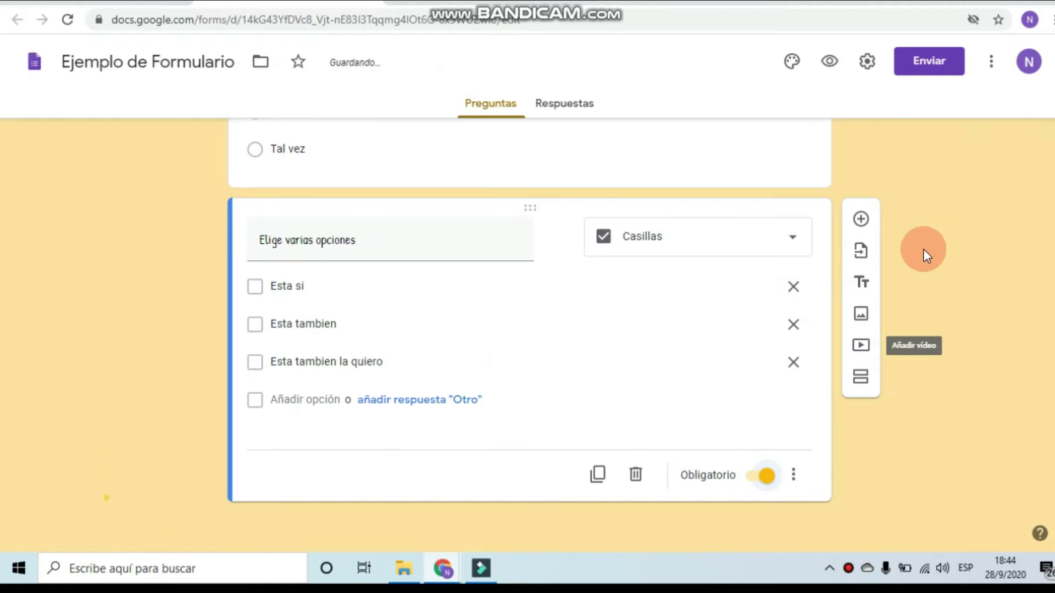
Step: Add a mandatory Desplegable question titled "Sexo" with the options Mujer and Hombre
click(866, 244)
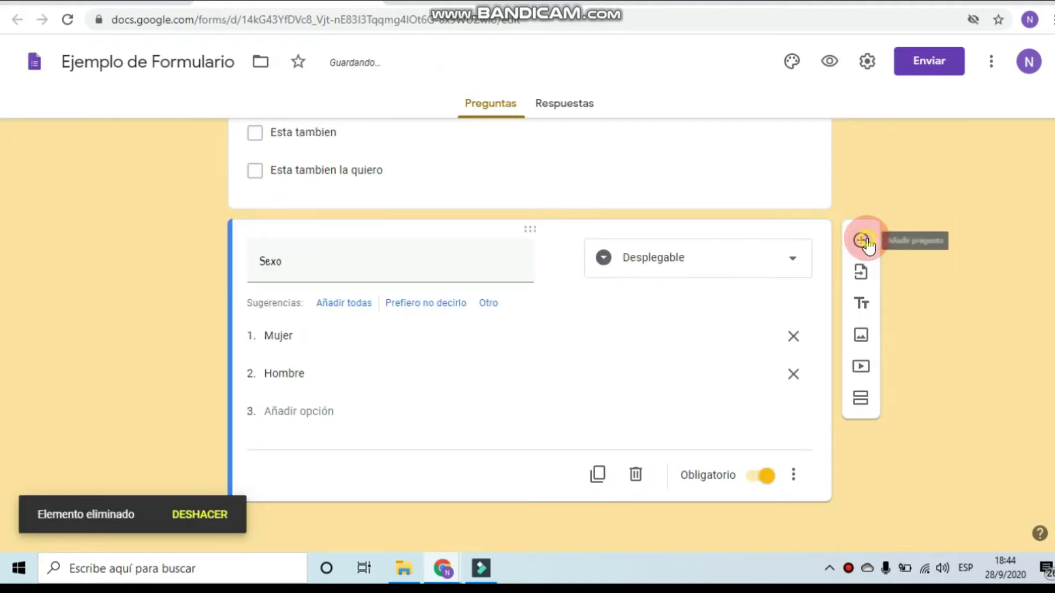
click(748, 312)
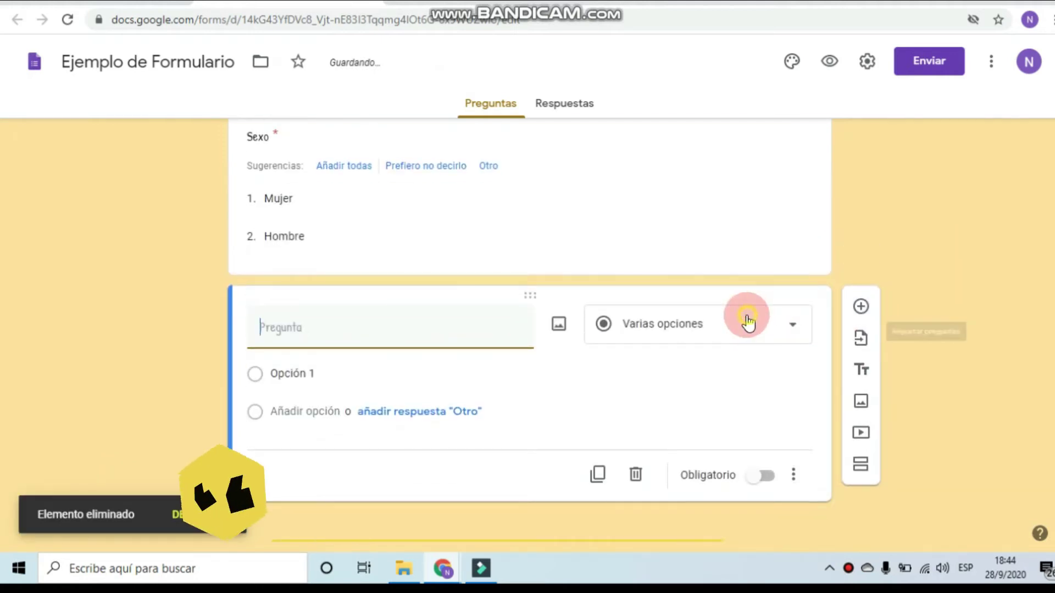
click(681, 243)
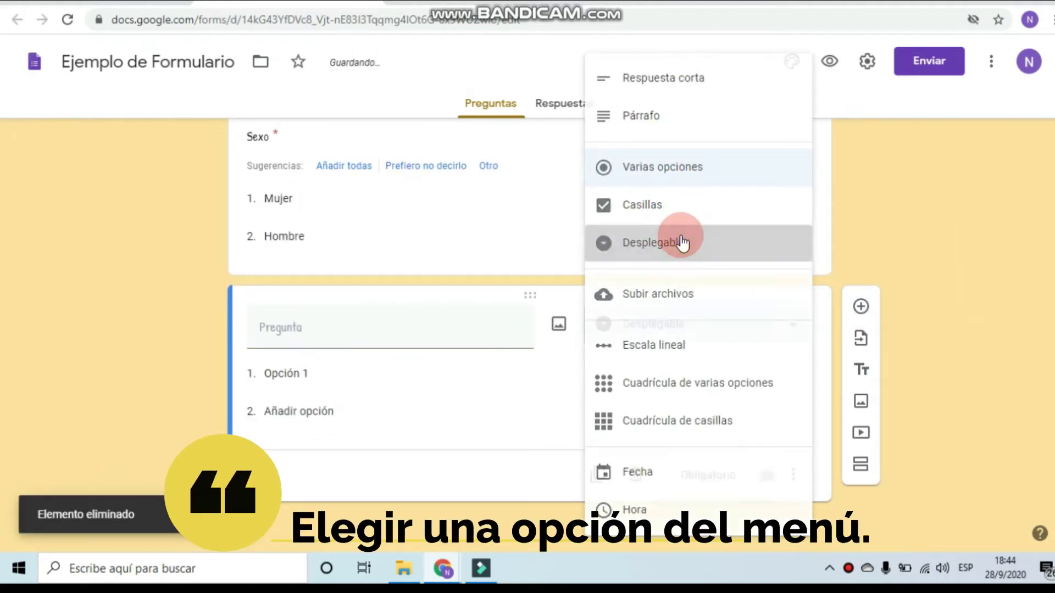
click(389, 327)
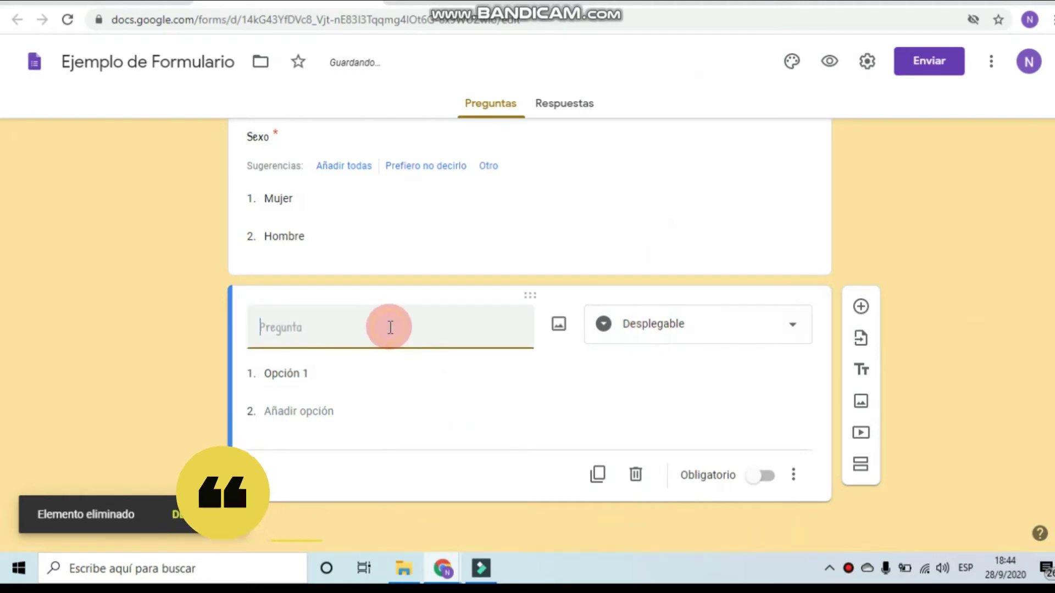
text(SEx)
key(BackSpace)
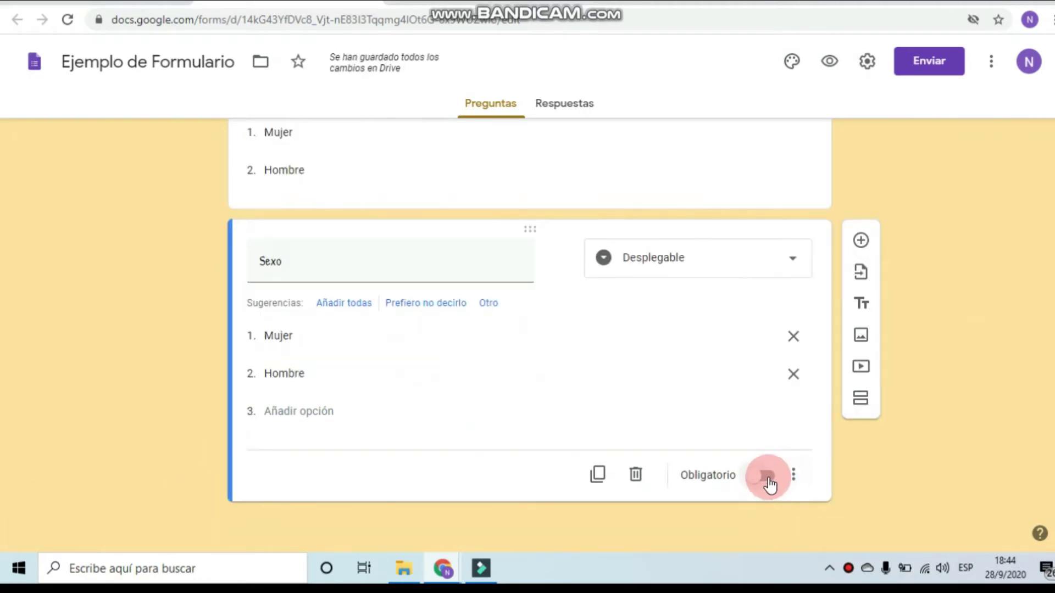
click(768, 476)
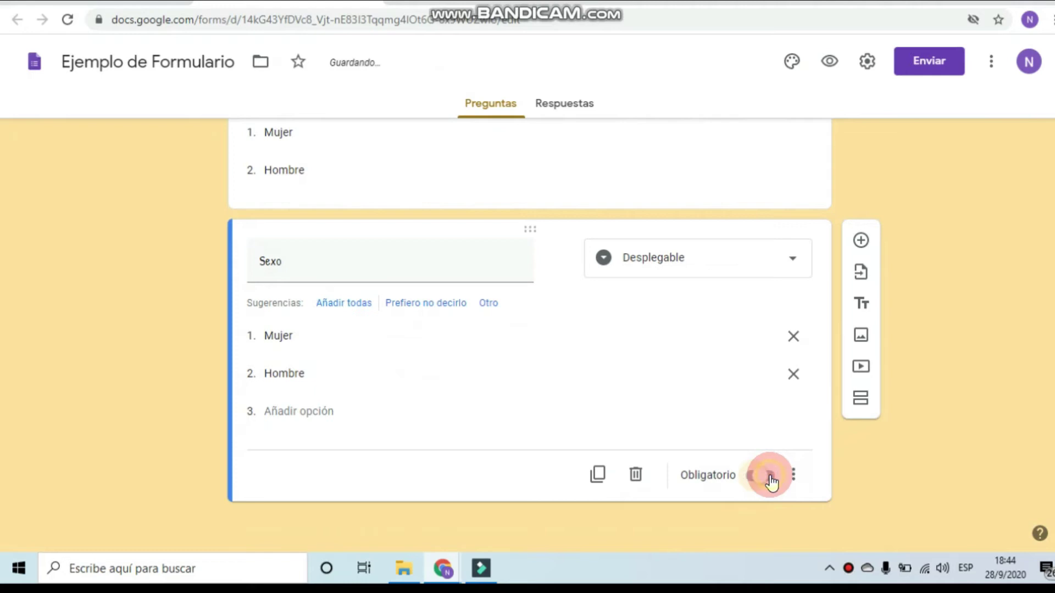
Step: Add a Subir archivos question, accept uploads to Drive, and title it "Subir archivo"
click(861, 241)
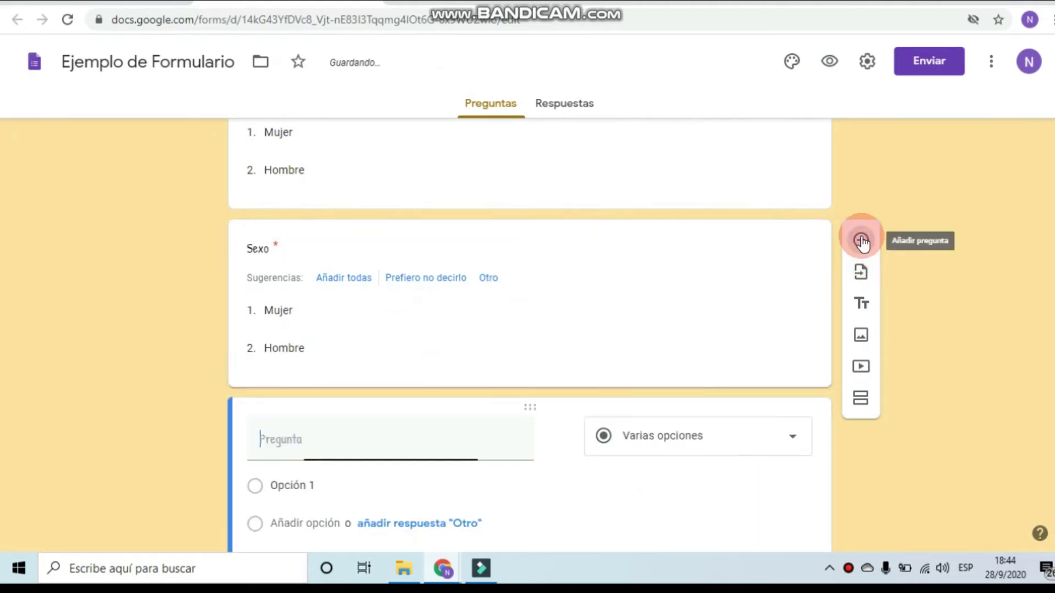
click(737, 318)
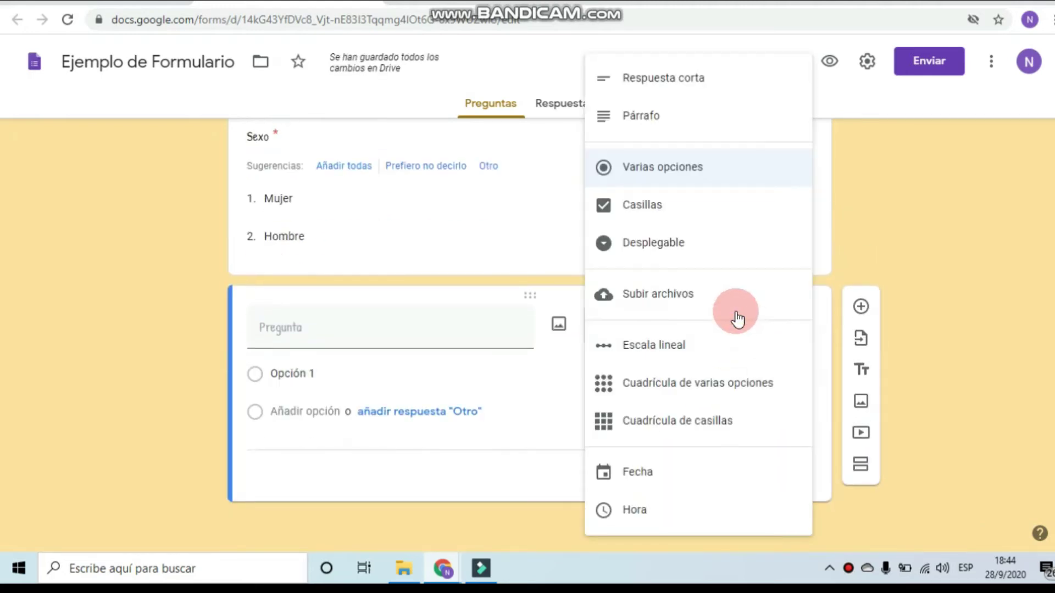
click(695, 297)
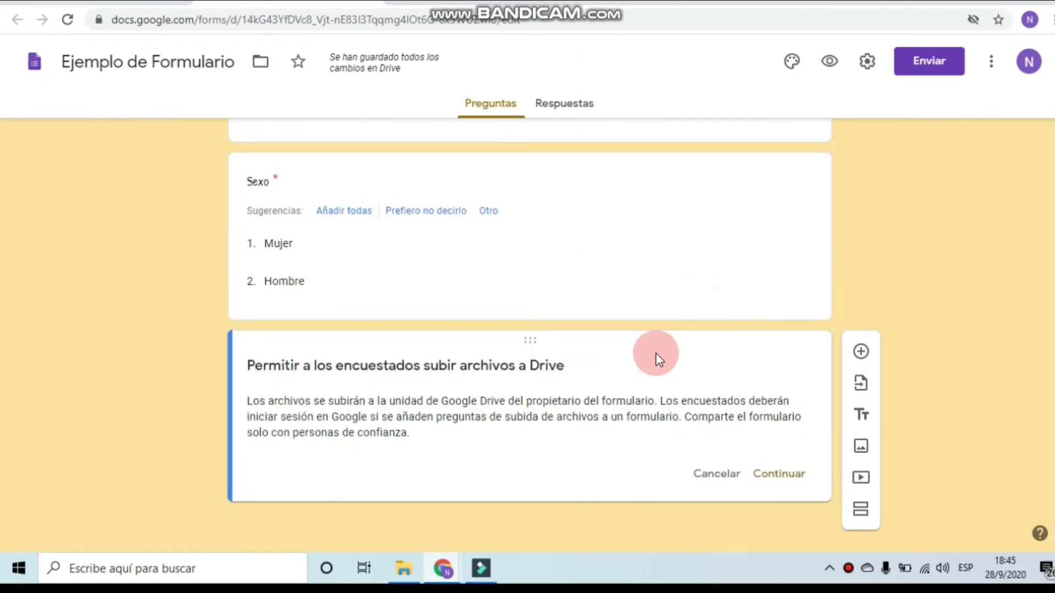
click(778, 473)
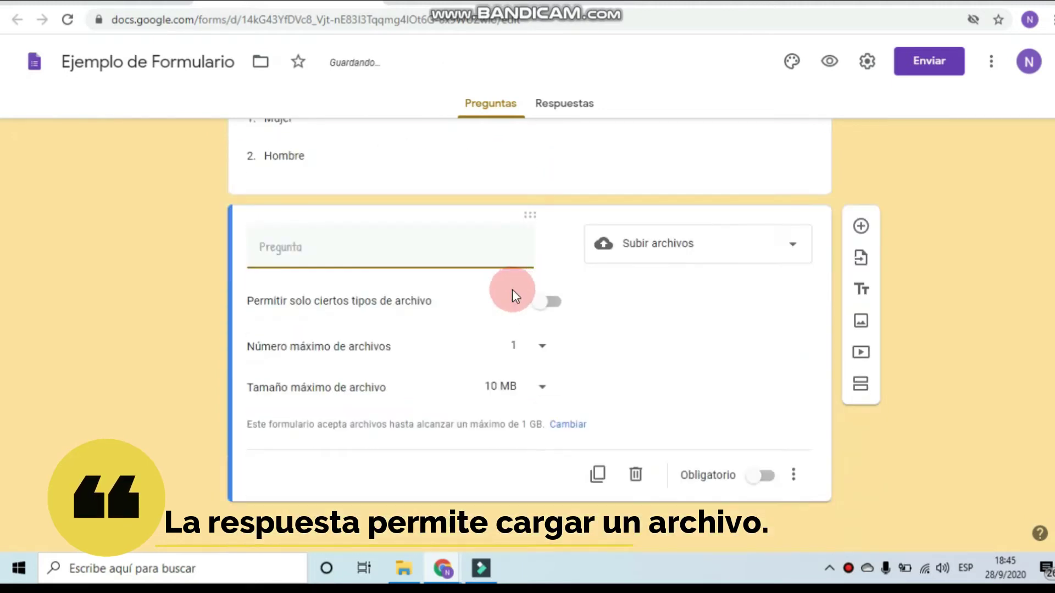
text(Subir archivo)
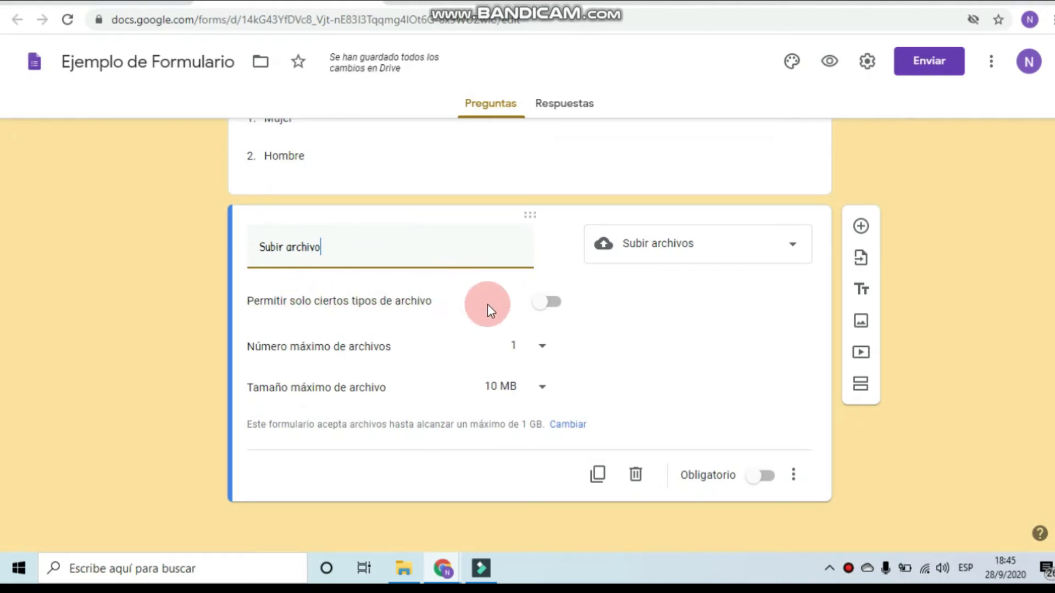
Step: Examine the upload question's choices for allowed file types, maximum number of files and maximum file size
click(553, 303)
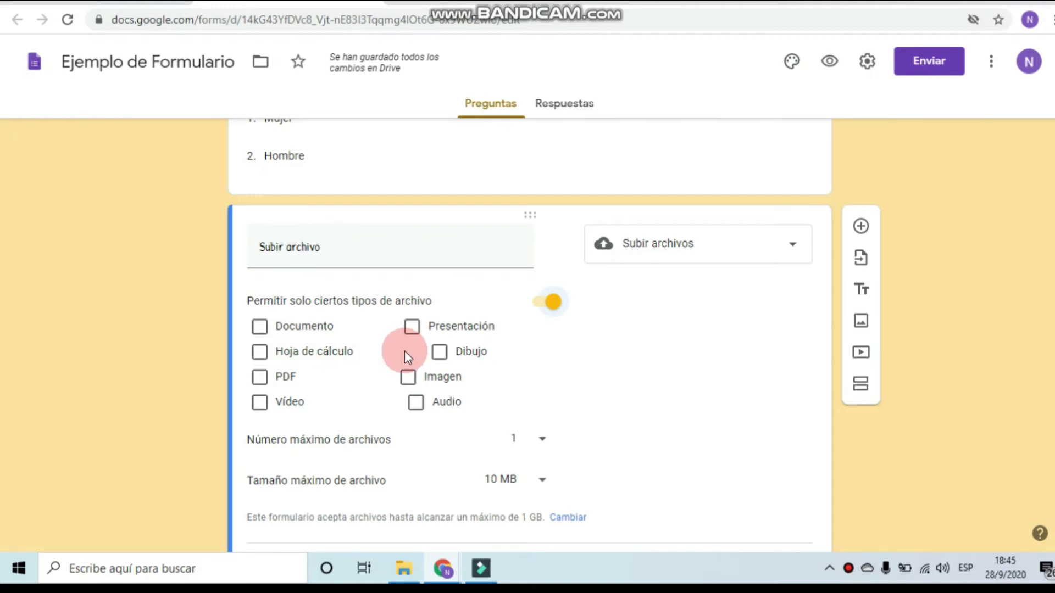
click(548, 301)
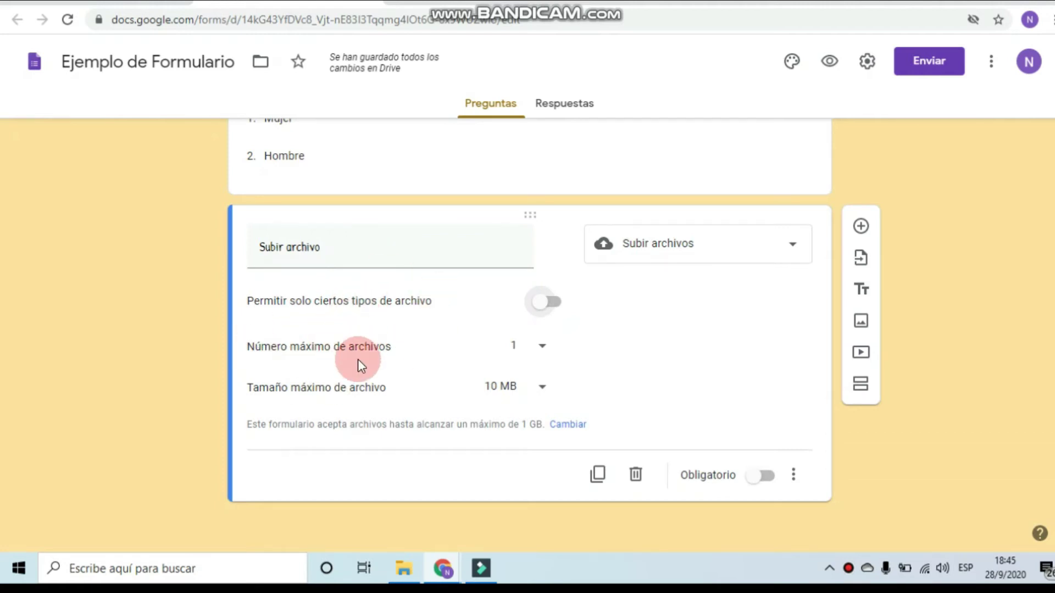
click(523, 357)
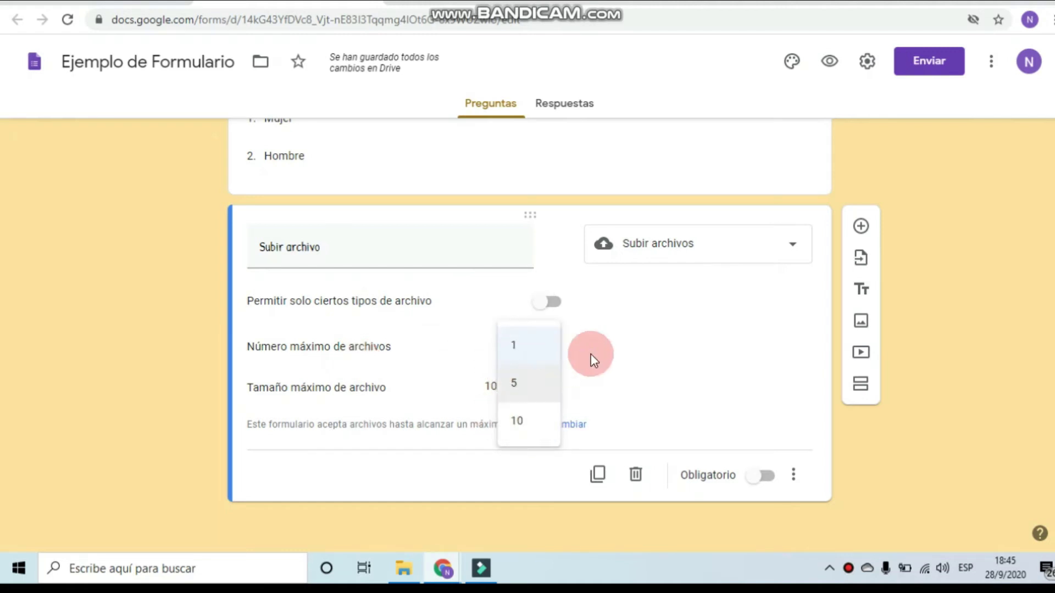
click(608, 344)
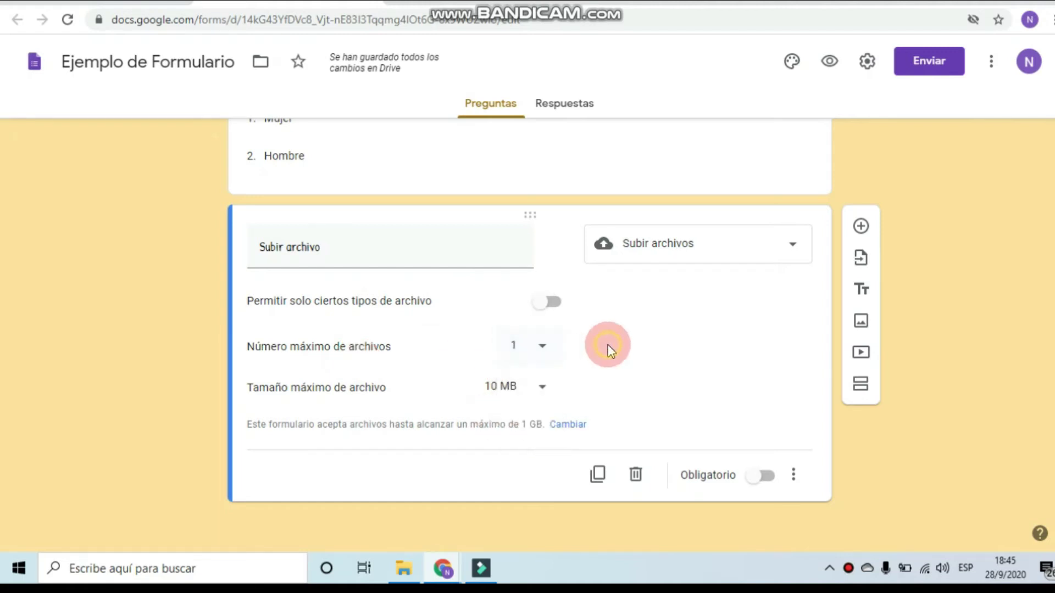
click(539, 393)
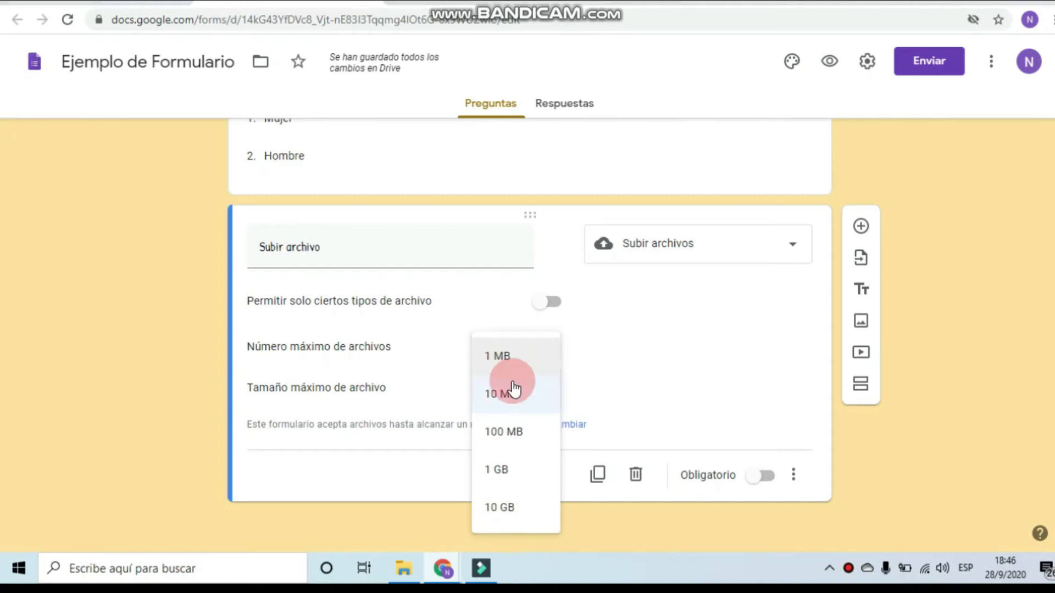
click(612, 361)
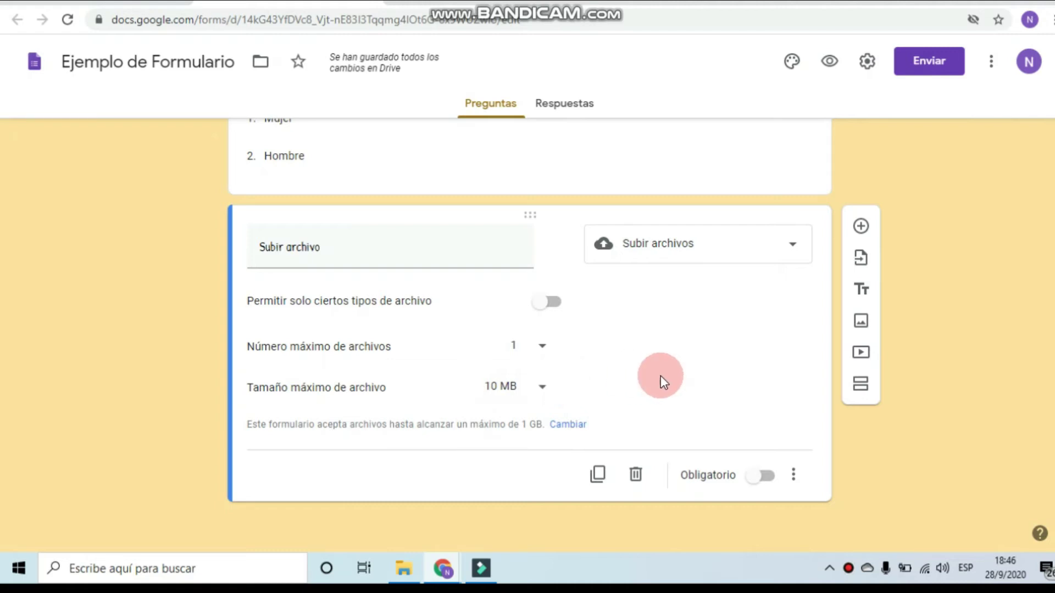
Step: Add a mandatory Escala lineal question titled "Elige número"
click(858, 227)
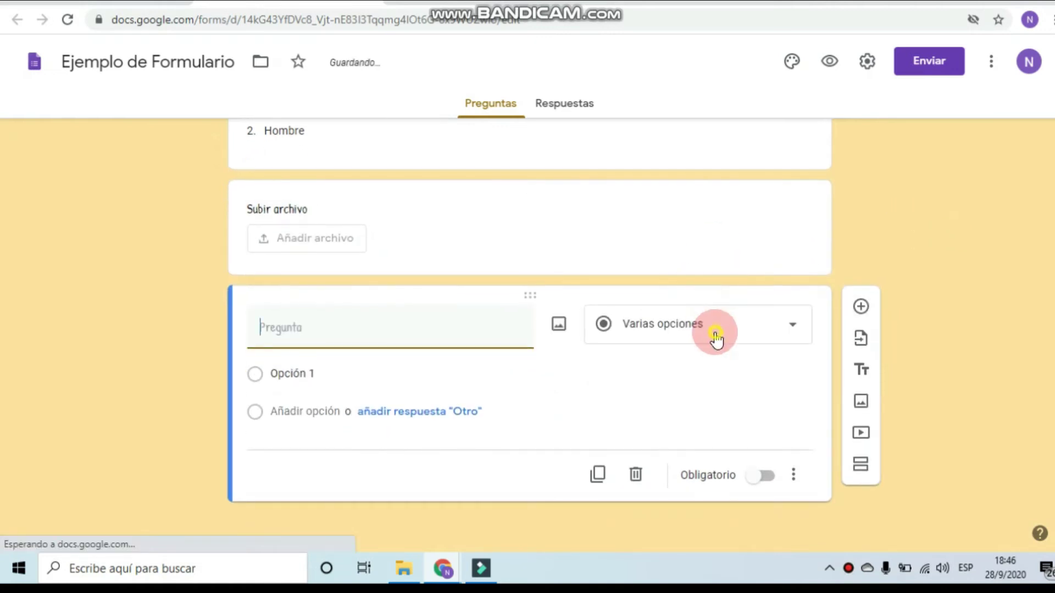
click(714, 330)
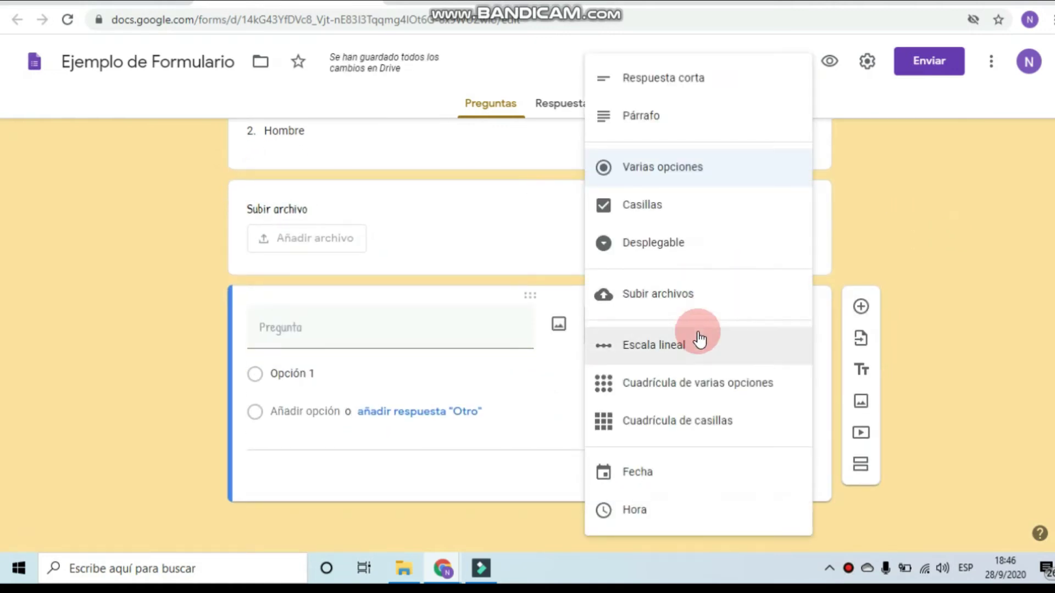
click(699, 348)
click(392, 329)
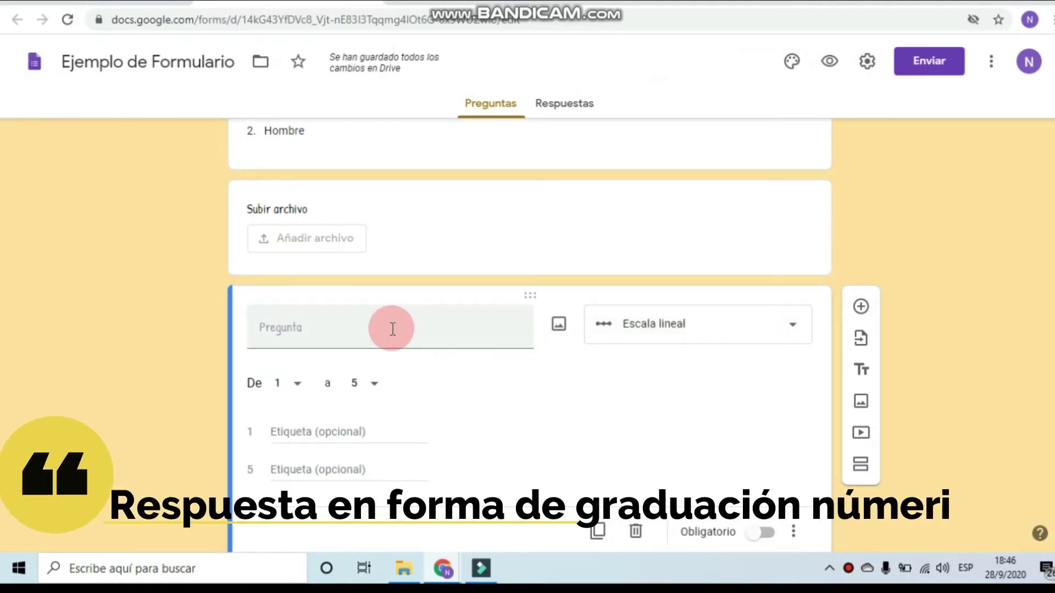
text(Elige número)
Step: Add a Cuadrícula de varias opciones question titled "¿Te gusta este video?" with rows Si and No and columns Mucho and Bastante
click(861, 306)
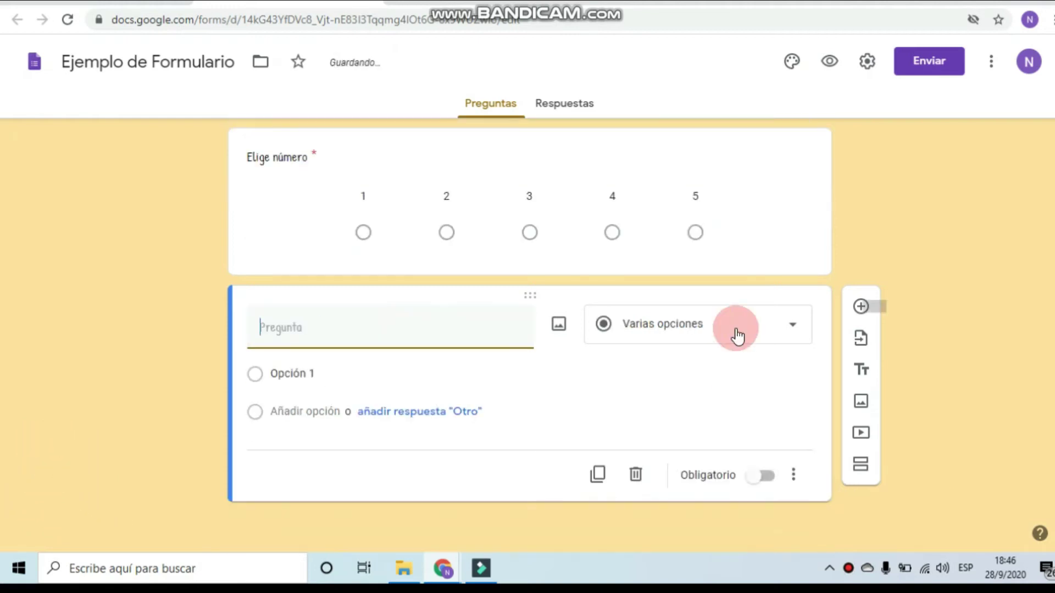
click(737, 337)
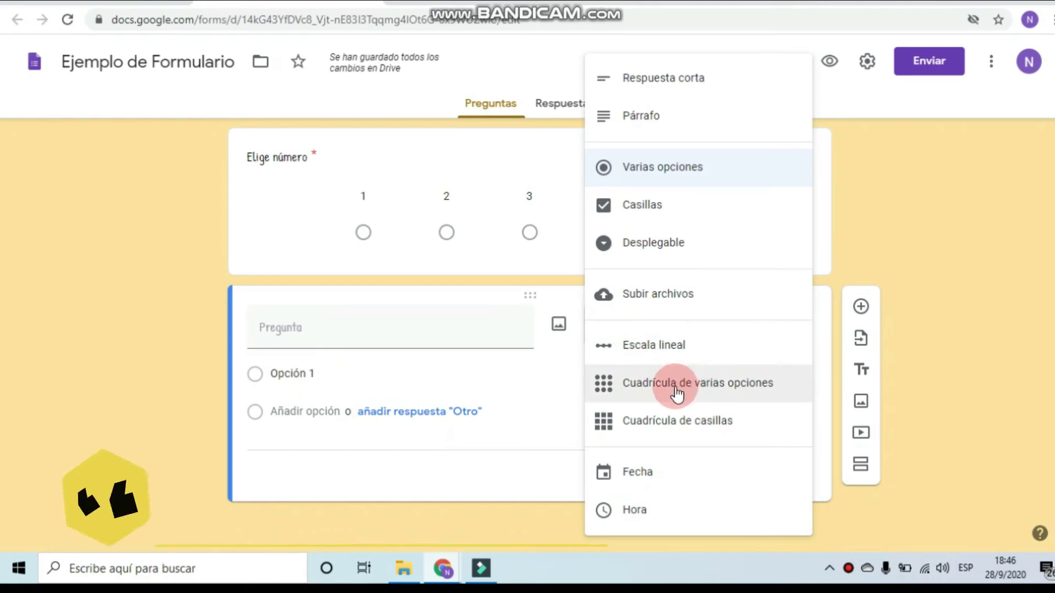
click(706, 388)
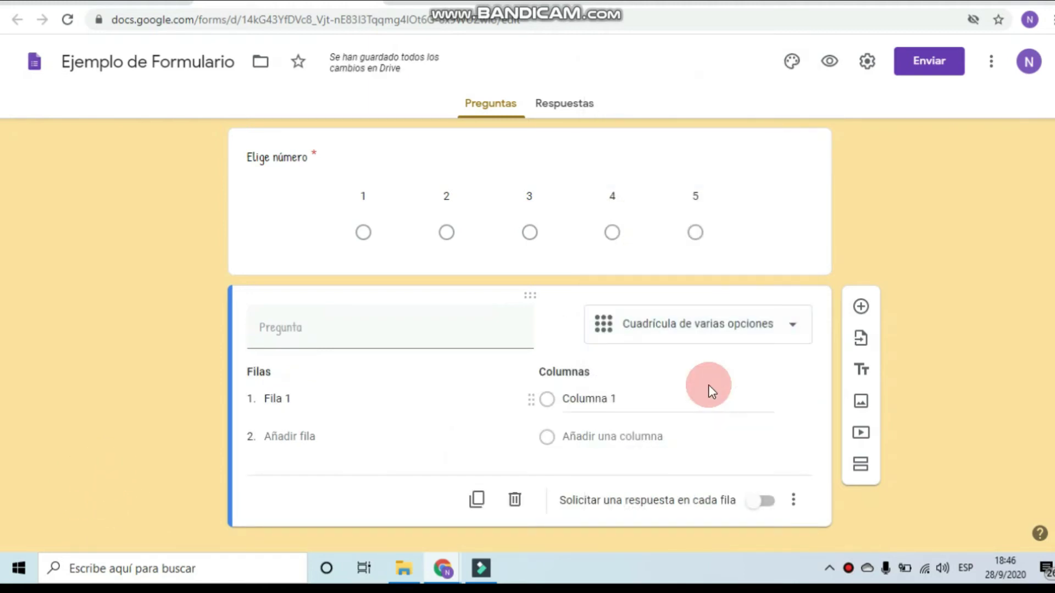
click(436, 334)
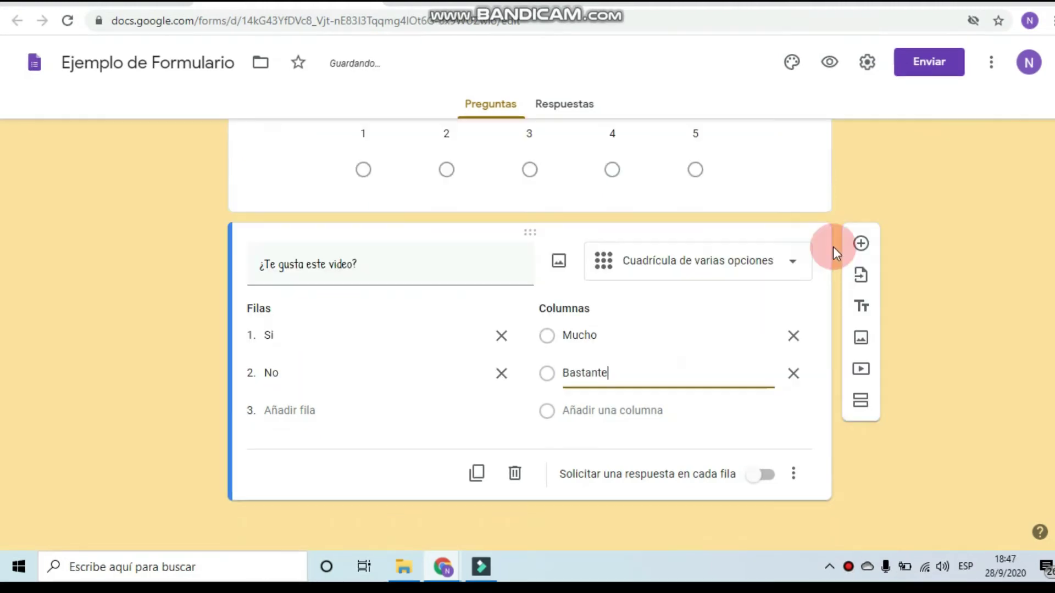
click(956, 221)
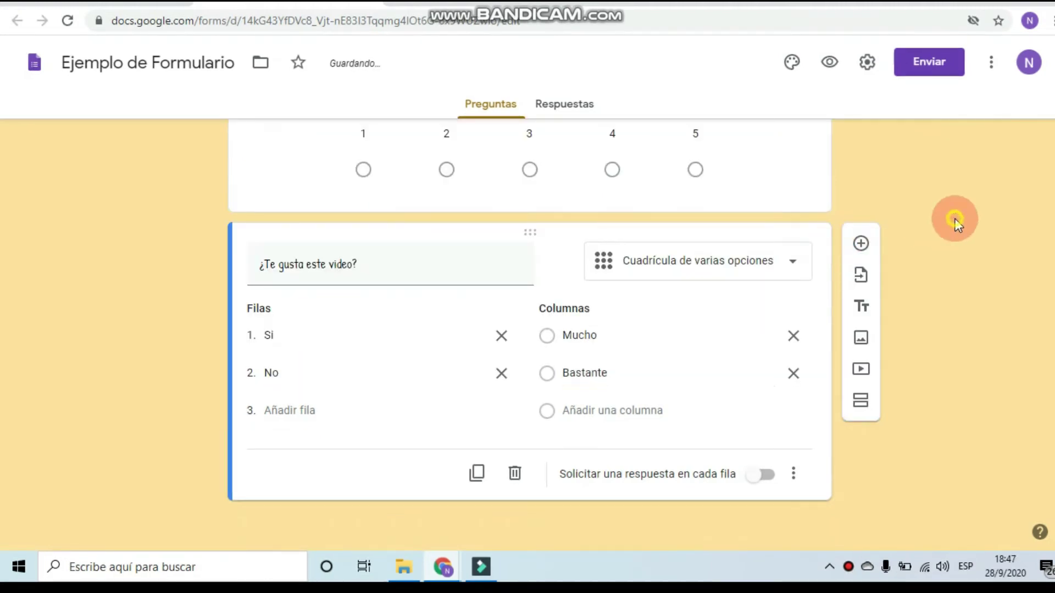
Step: Add a Cuadrícula de casillas question titled "Responde" with rows Photoshop and Illustrator and columns Si and No
click(860, 243)
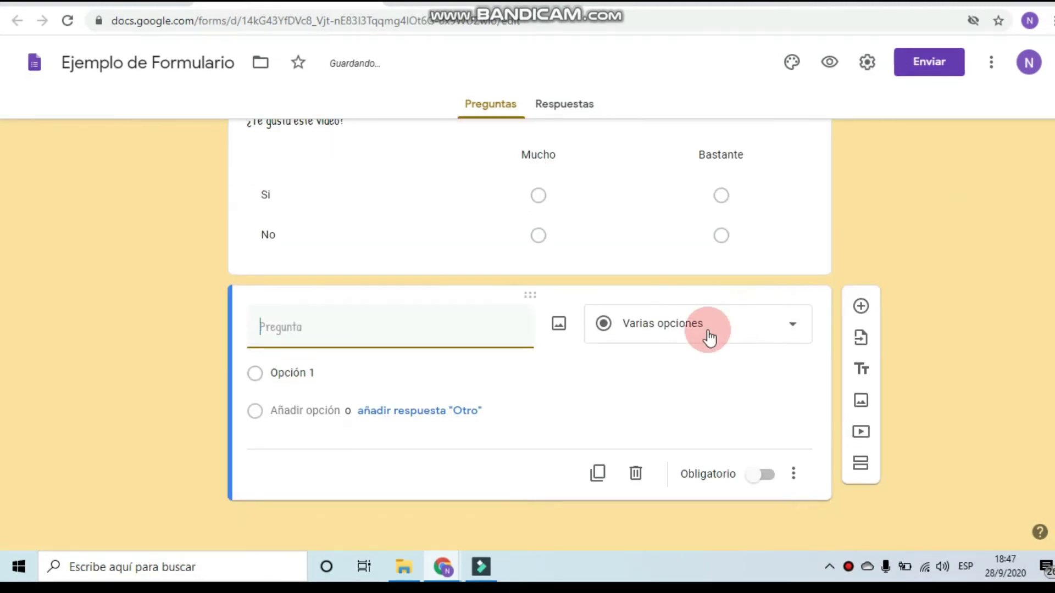
click(714, 332)
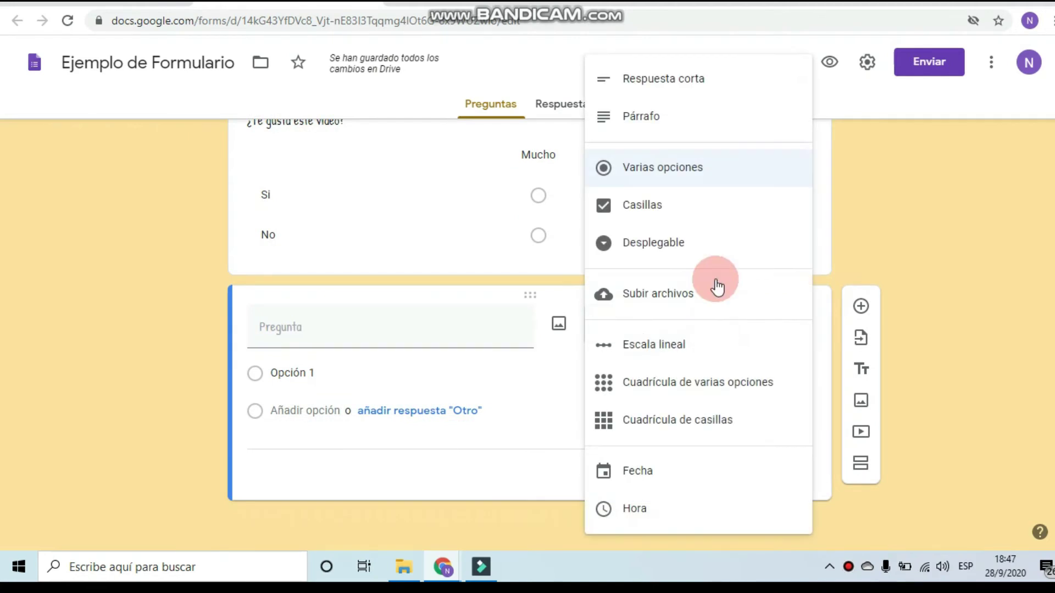
click(684, 420)
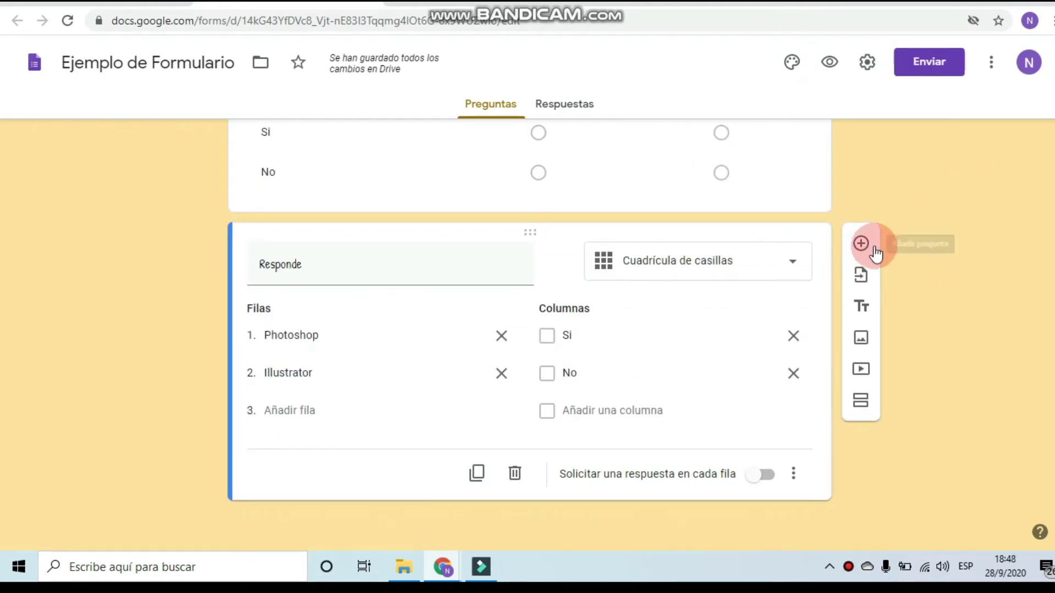
Step: Add a mandatory Fecha question titled "Fecha"
click(861, 243)
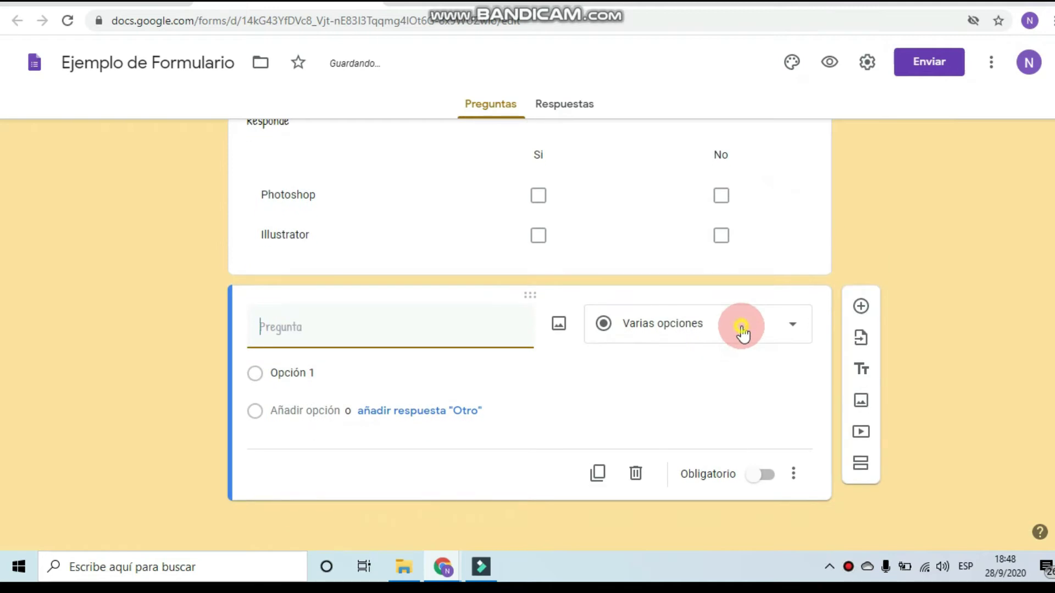
click(741, 337)
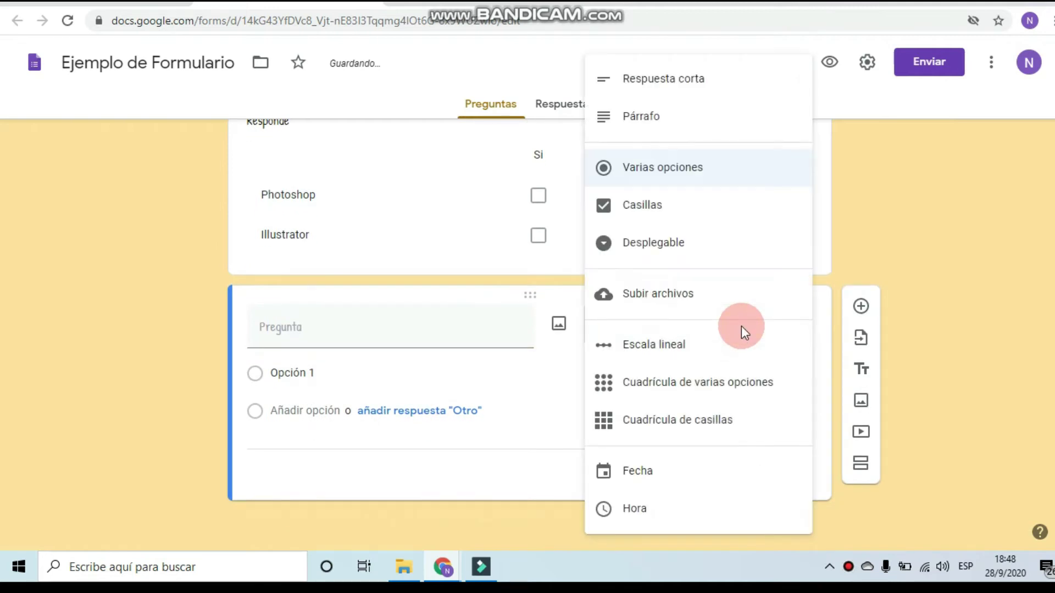
click(659, 473)
click(421, 372)
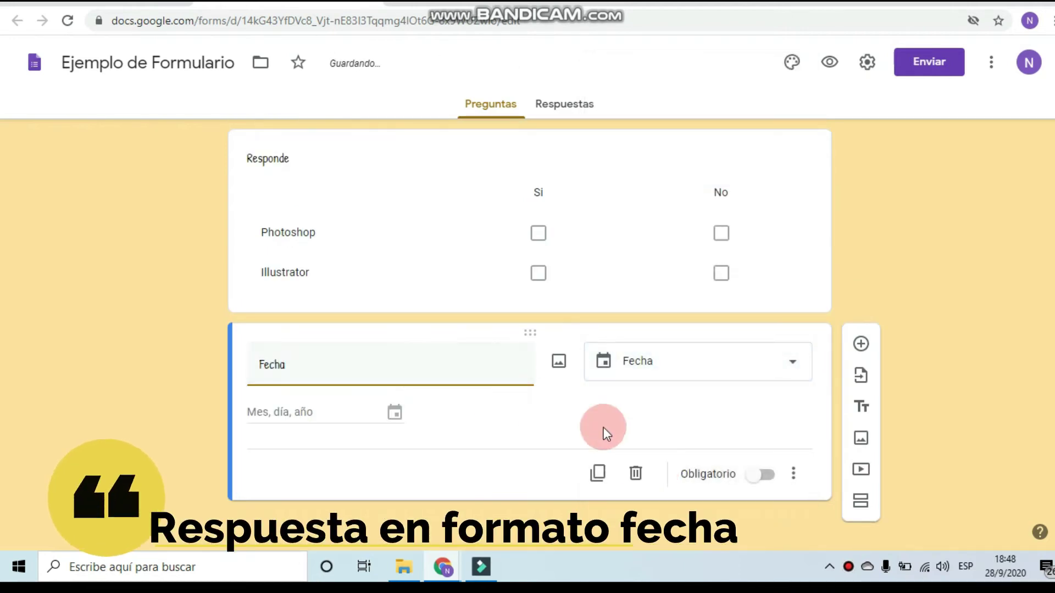
click(765, 476)
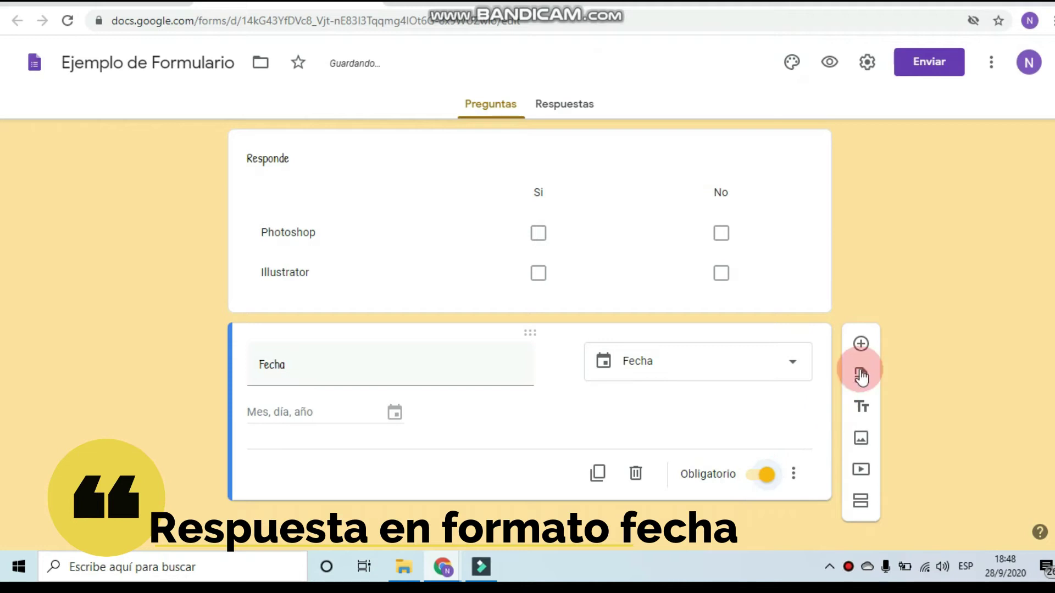
Step: Add a Hora question titled "Hora" below the date question
click(862, 343)
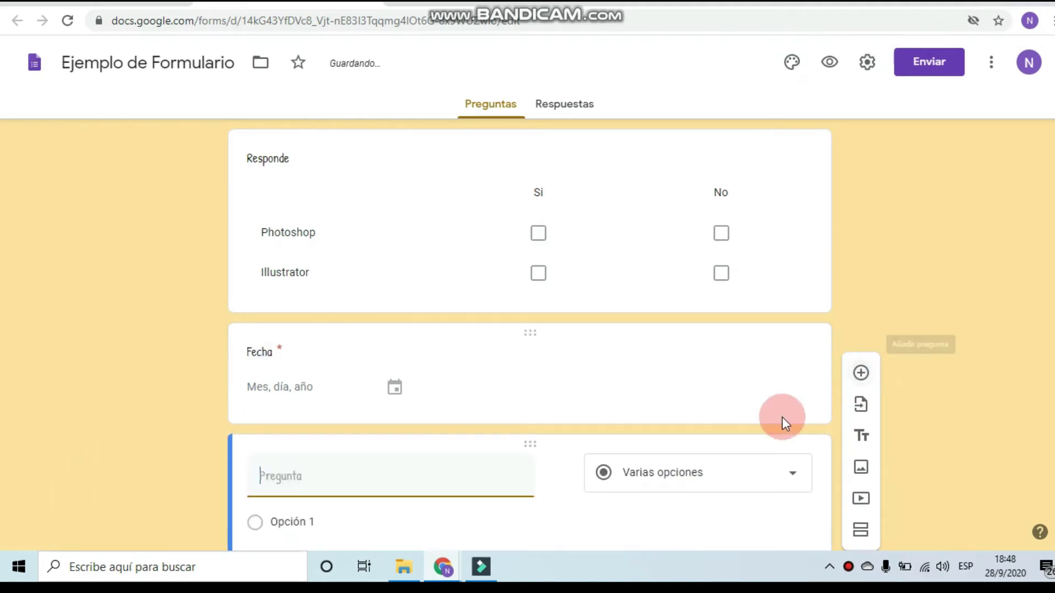
click(769, 477)
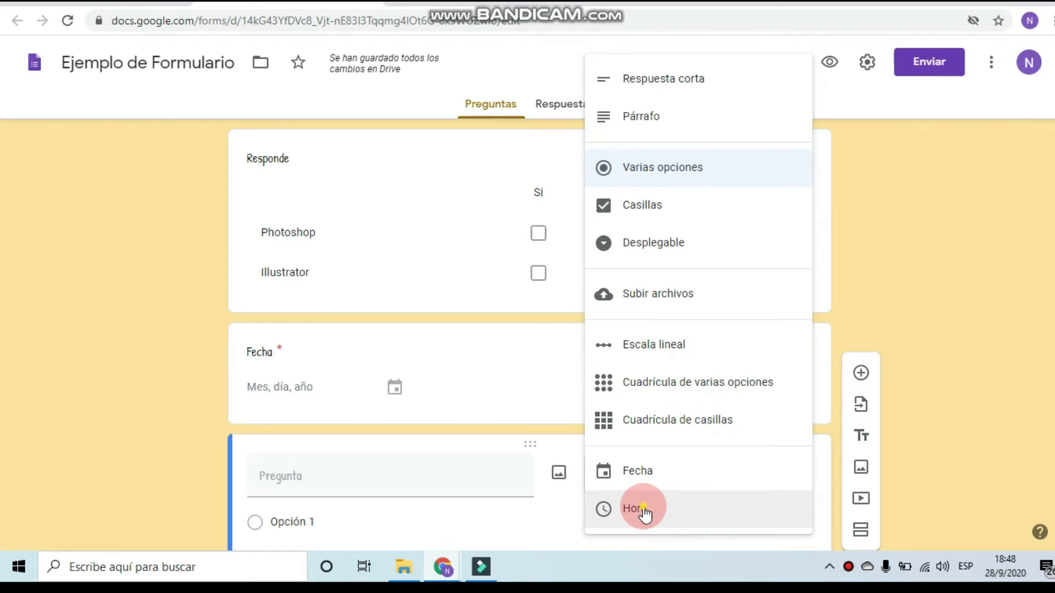
click(644, 511)
click(353, 480)
text(Hora)
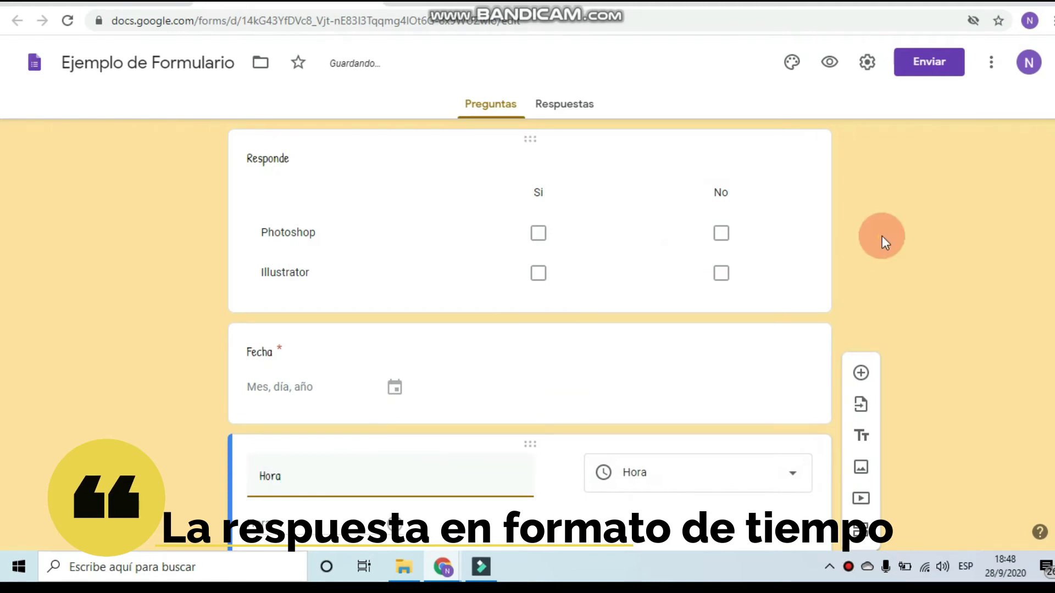
Step: View the Drive folders where the form can be moved, from Formulario up to Mi unidad, without moving it
scroll(913, 212, down, 10)
scroll(509, 172, up, 15)
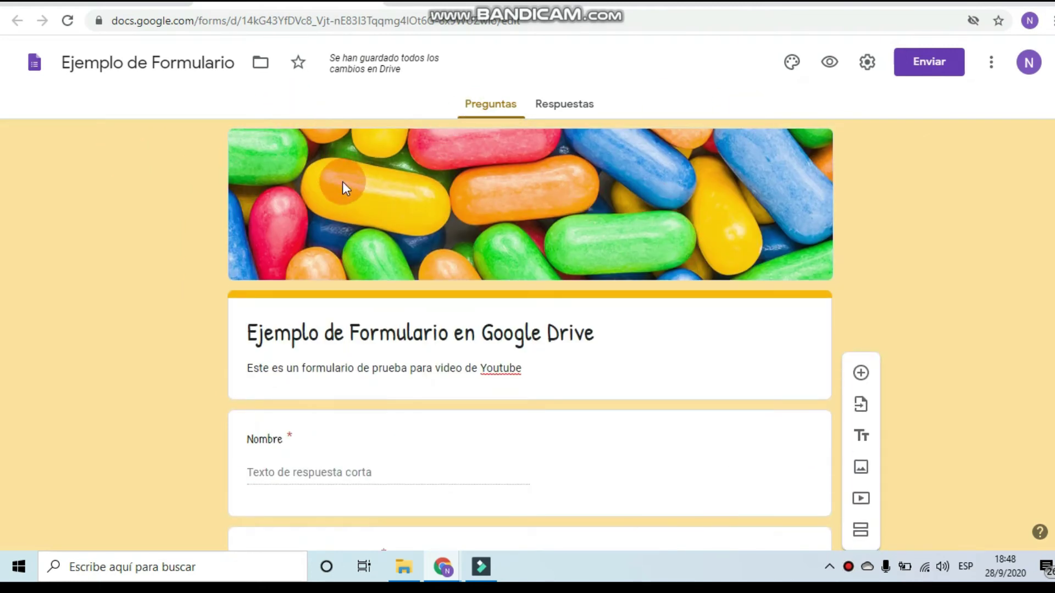
click(264, 67)
click(261, 72)
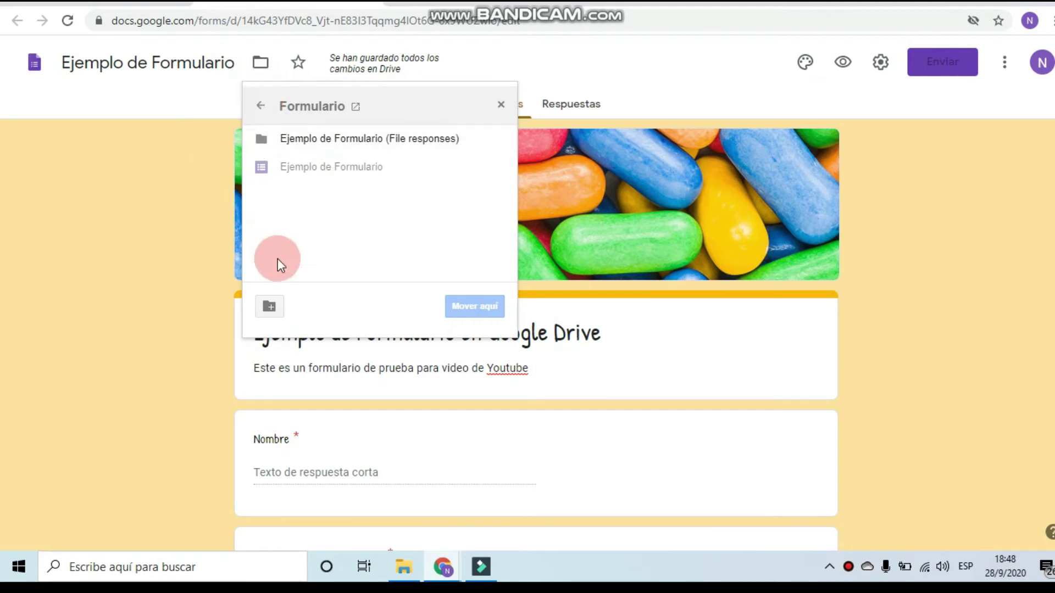
click(271, 118)
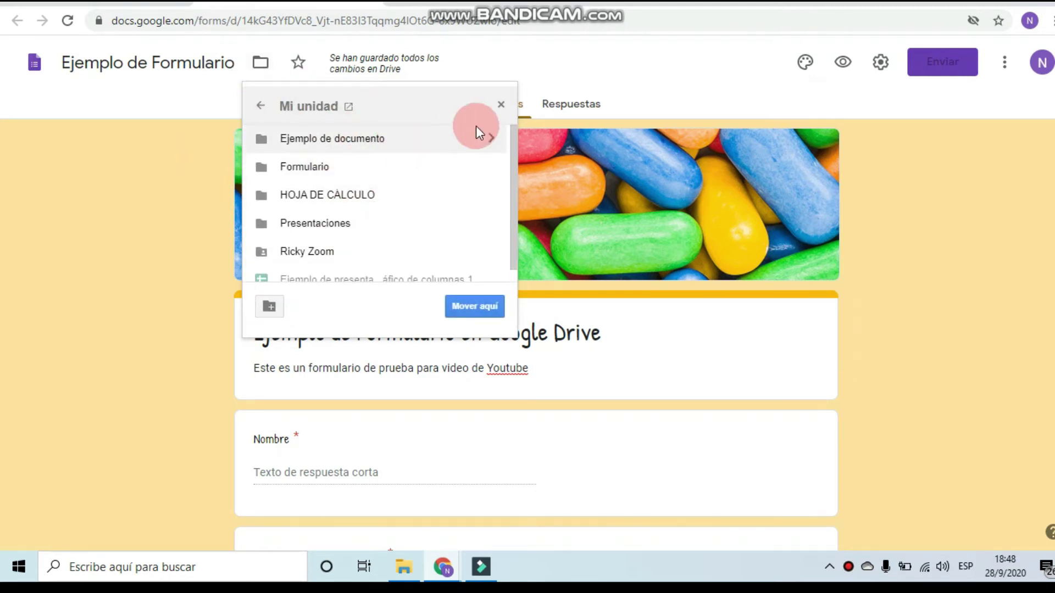
click(501, 106)
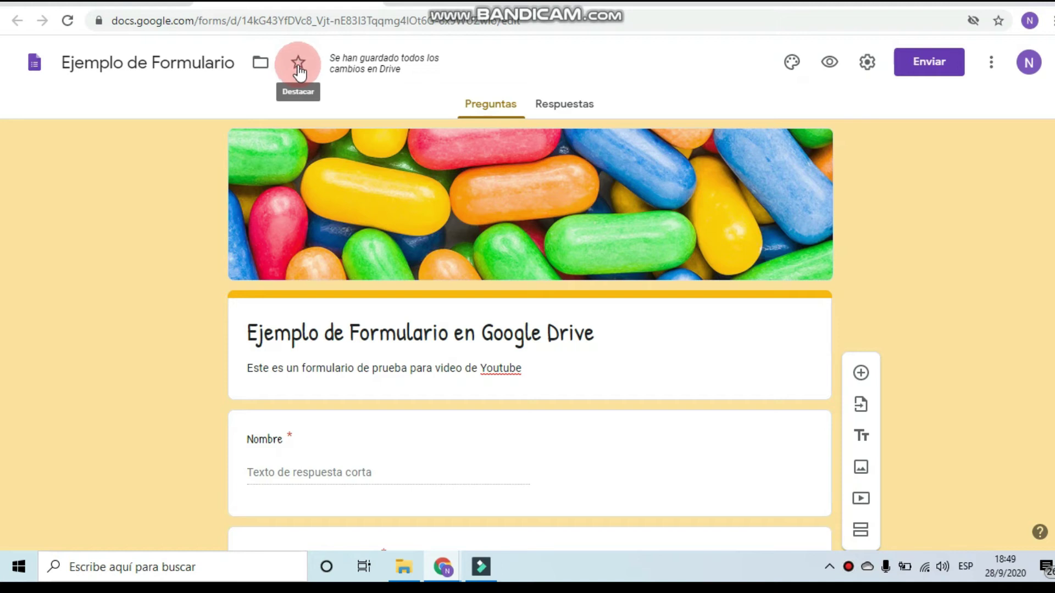
Step: Switch to Google Drive to locate the Destacados section, and return to the form editor
click(163, 7)
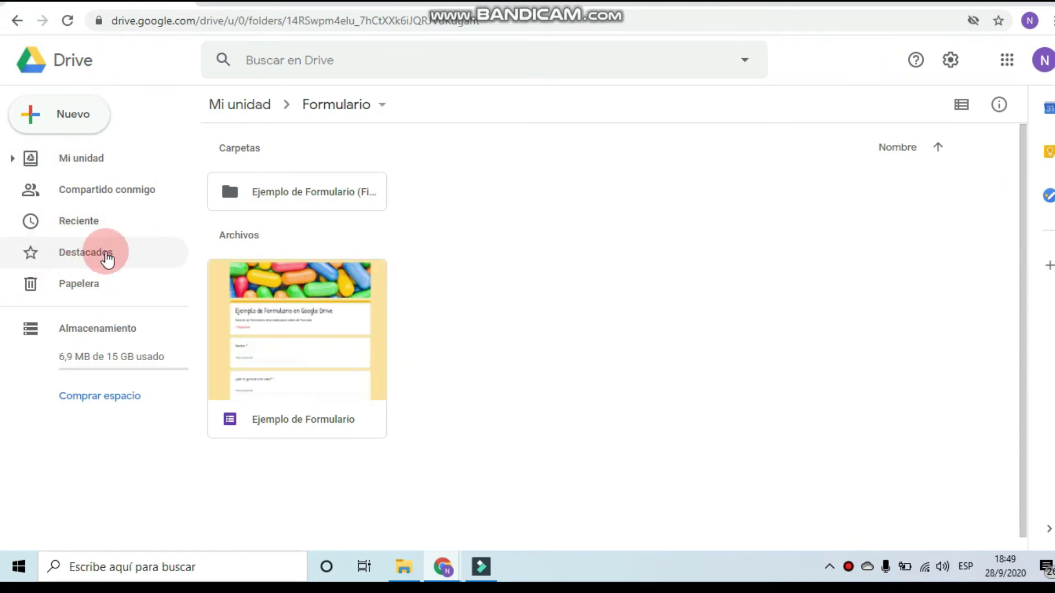
click(322, 8)
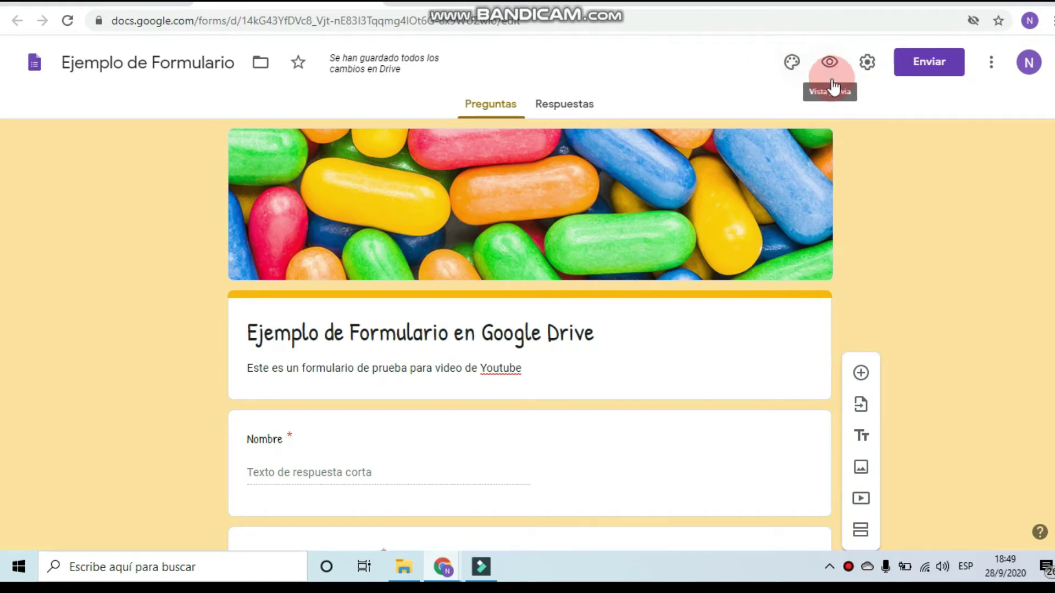
Step: Preview the form as respondents see it, look through its questions, and return to editing
click(830, 63)
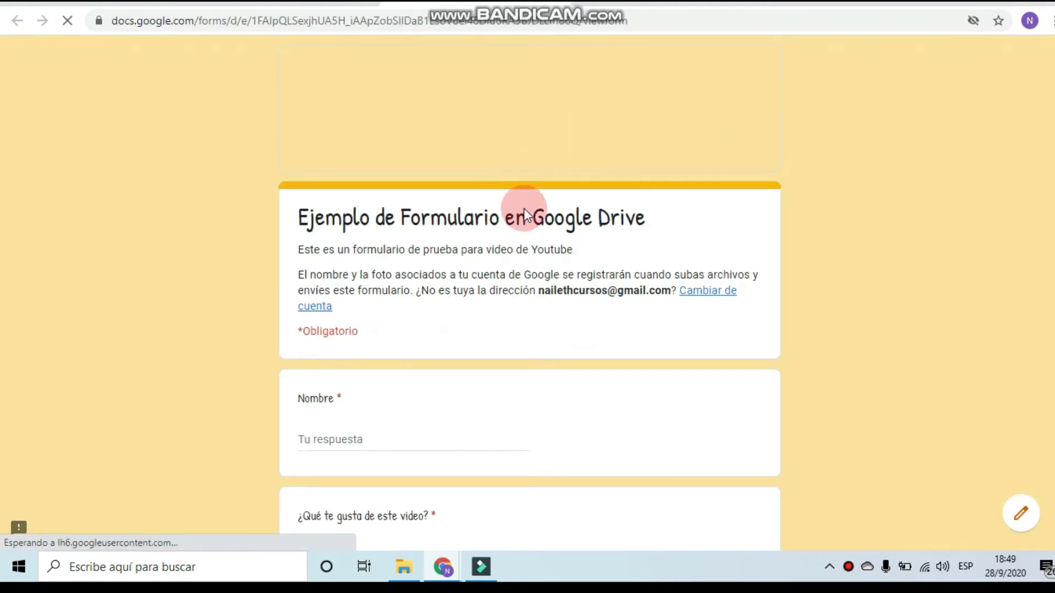
scroll(526, 232, down, 6)
key(ctrl+w)
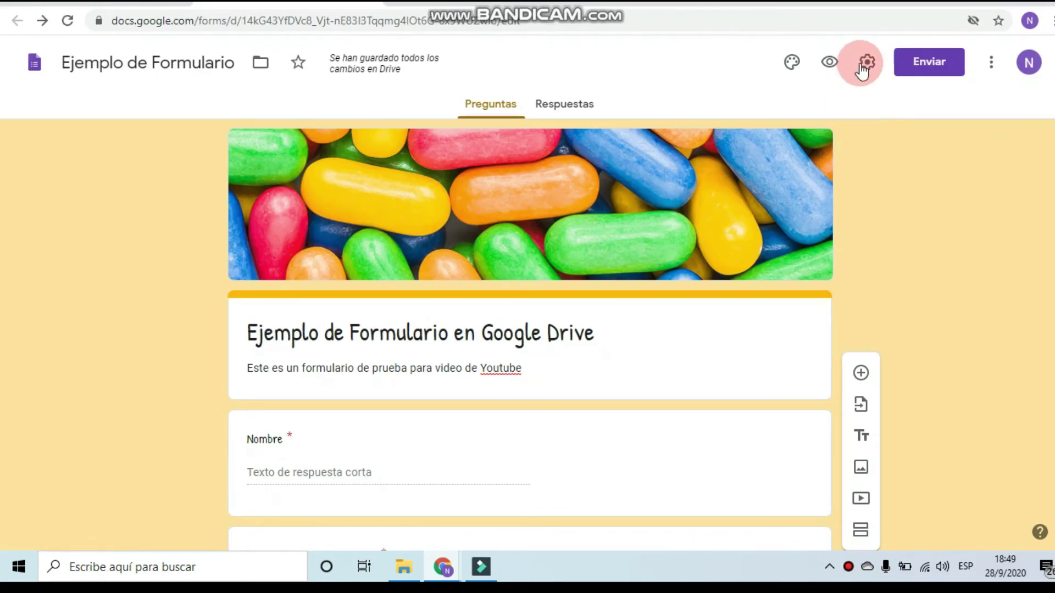
Step: Examine the form's General and Presentación settings, including response limits, maximum upload size and the confirmation message
click(867, 64)
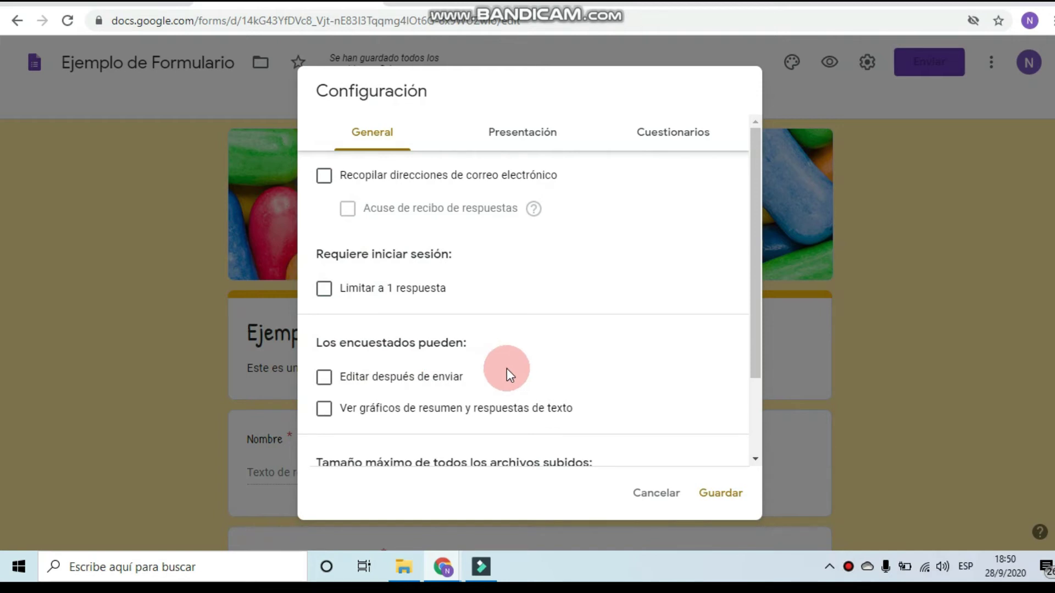
scroll(496, 391, down, 2)
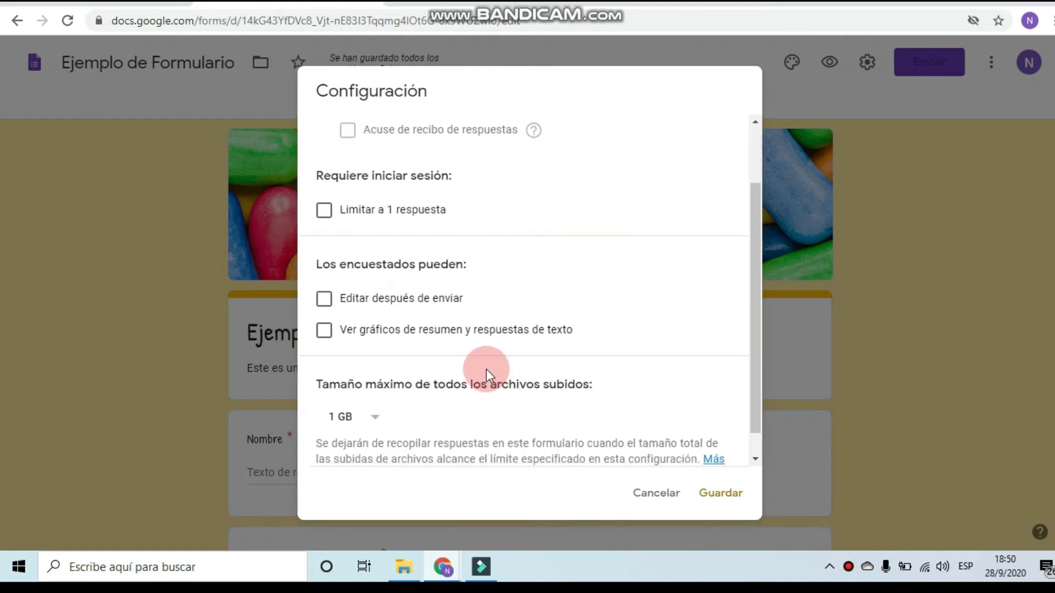
scroll(368, 385, down, 1)
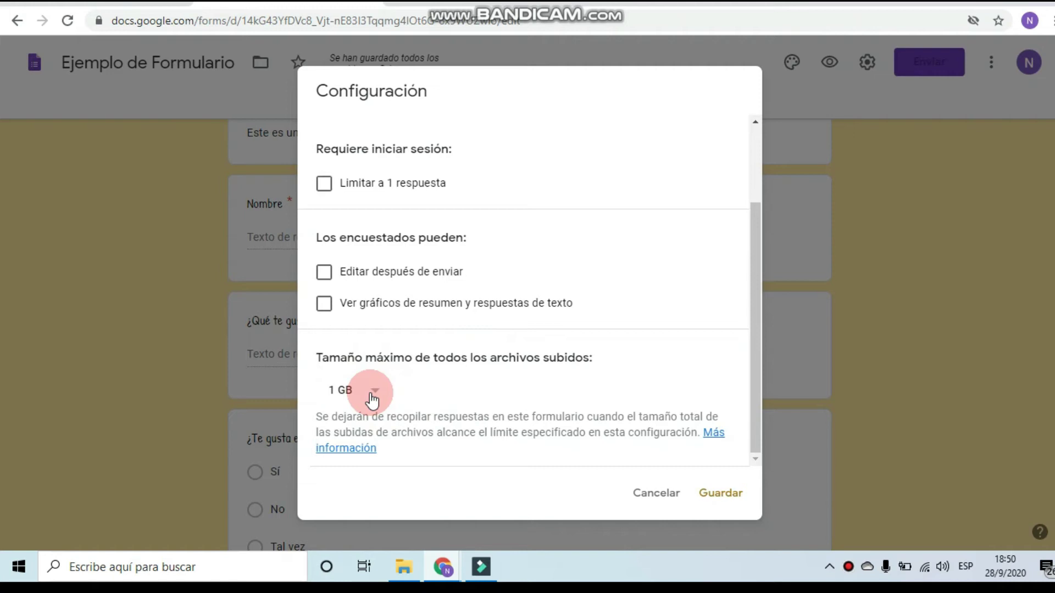
click(376, 306)
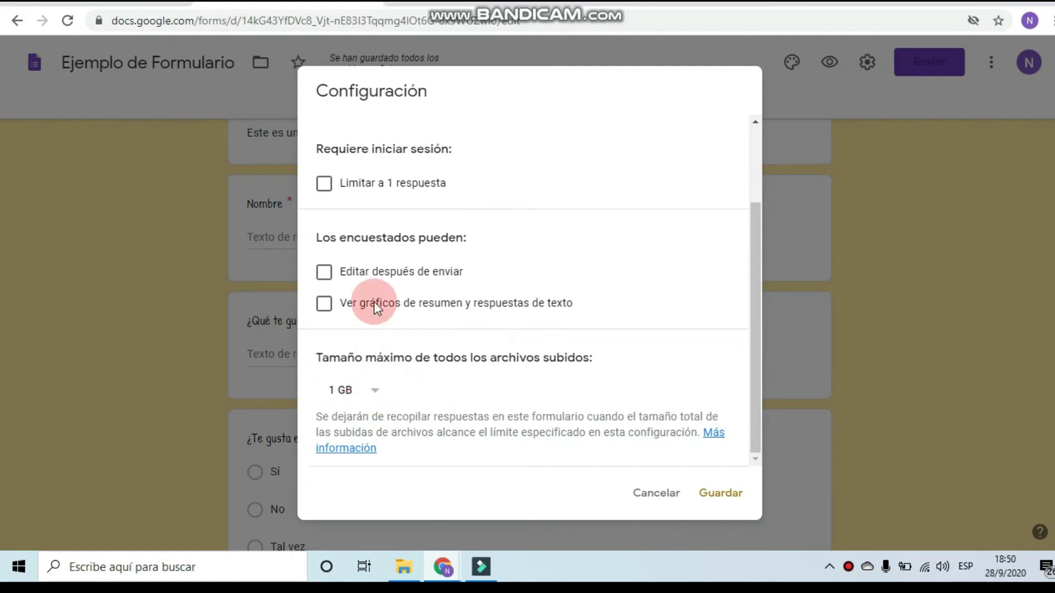
scroll(462, 253, up, 2)
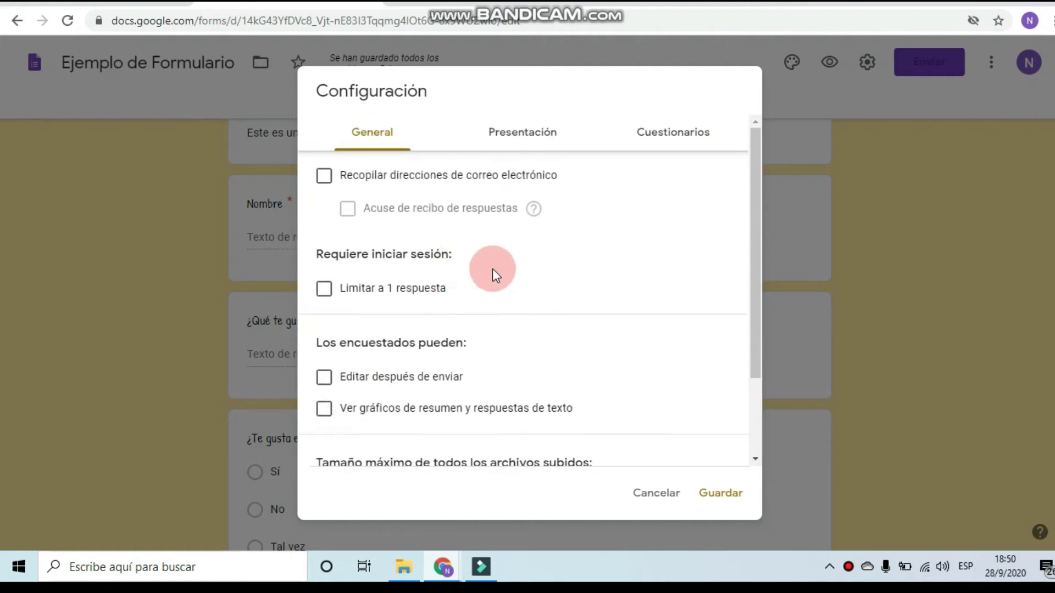
click(521, 147)
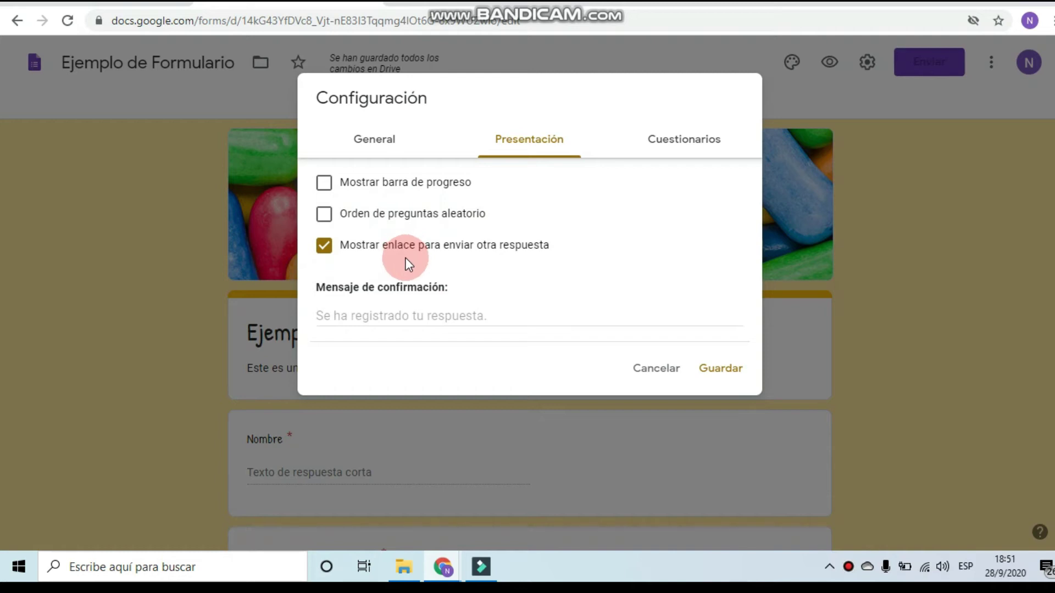
click(335, 319)
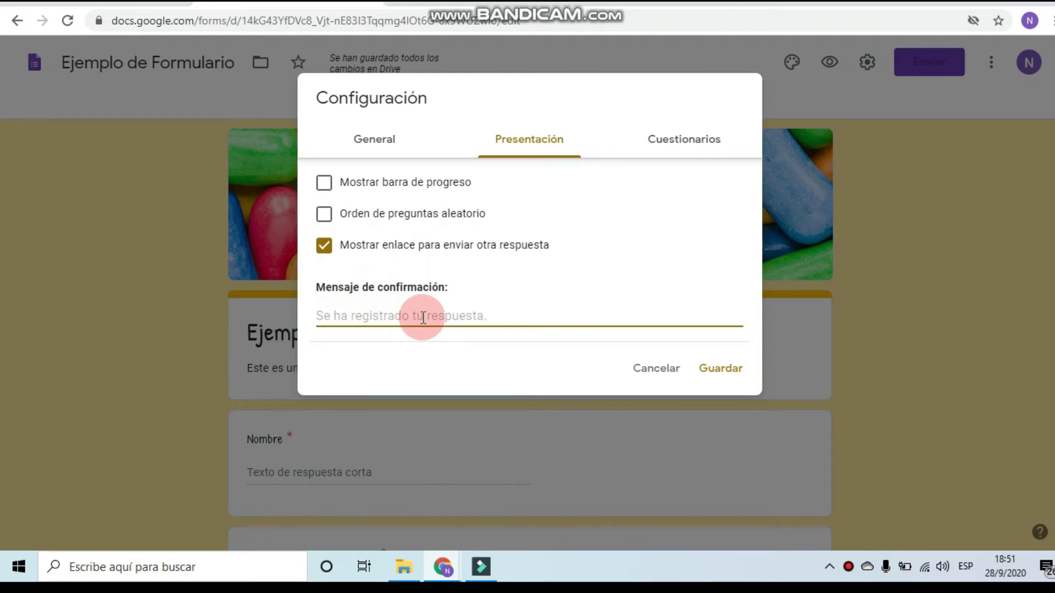
Step: Examine the Cuestionarios settings with quiz conversion switched on, including the grade release and respondent visibility options, and leave without saving
click(677, 141)
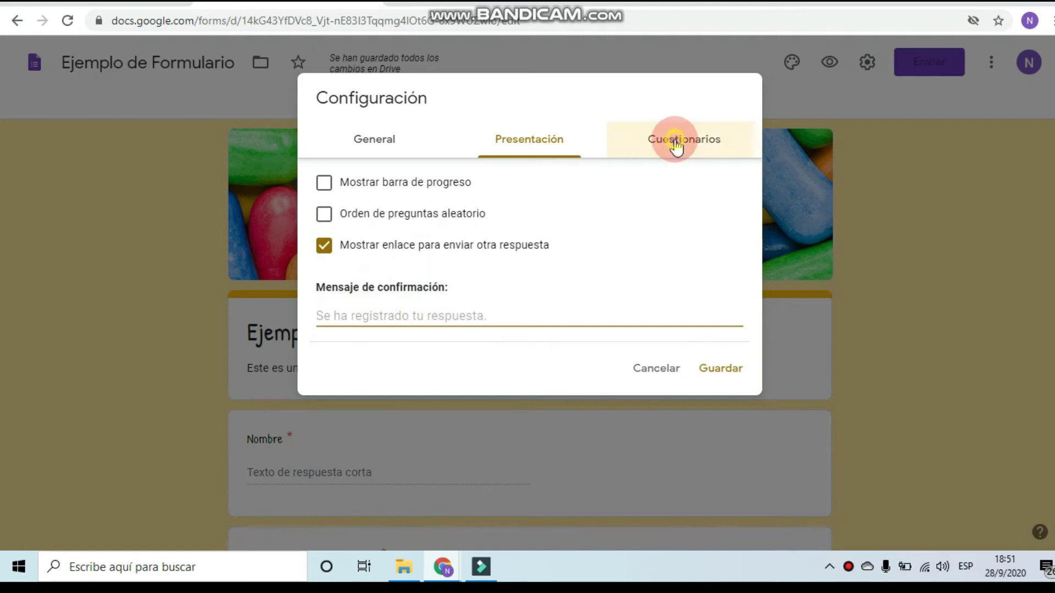
click(445, 271)
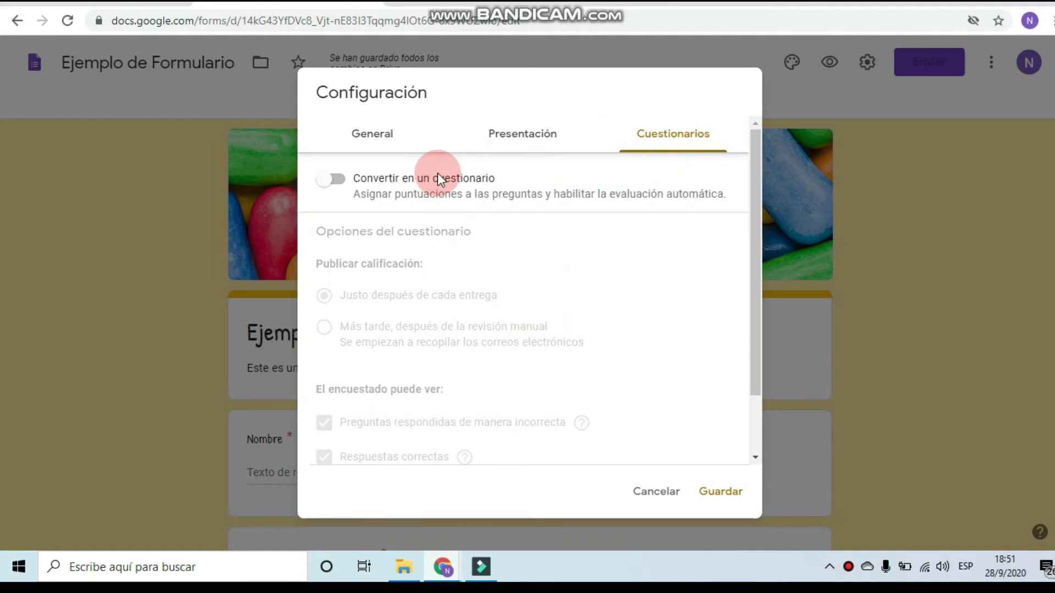
click(462, 176)
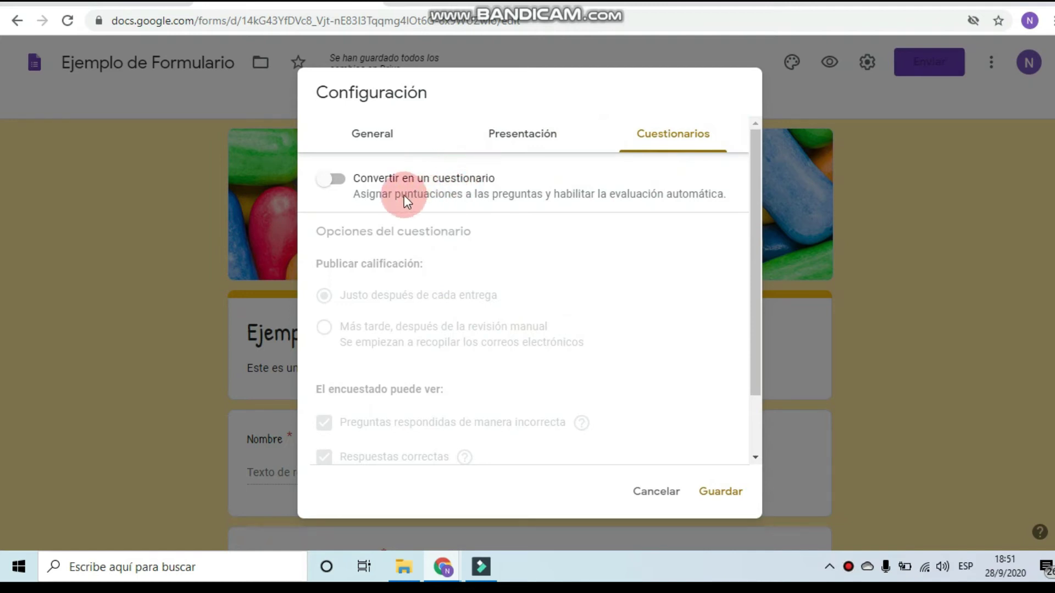
click(386, 263)
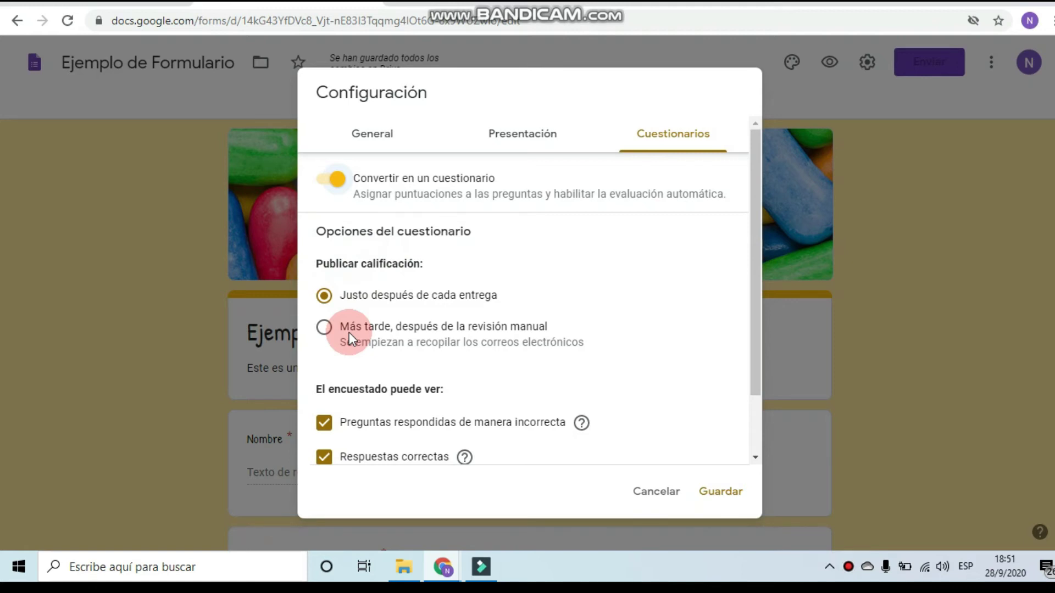
scroll(349, 332, down, 2)
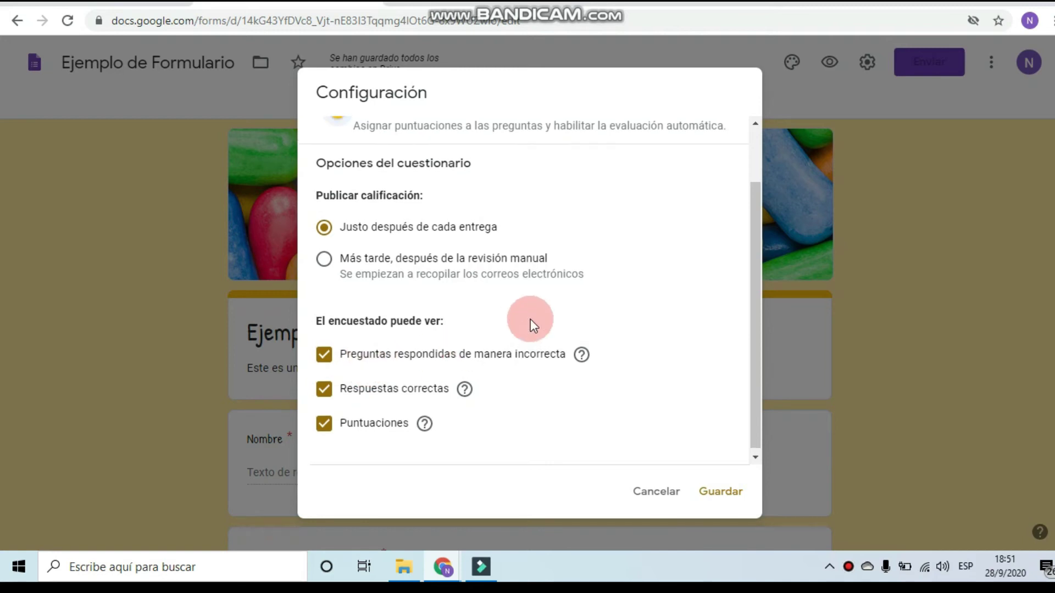
scroll(549, 307, up, 2)
click(657, 497)
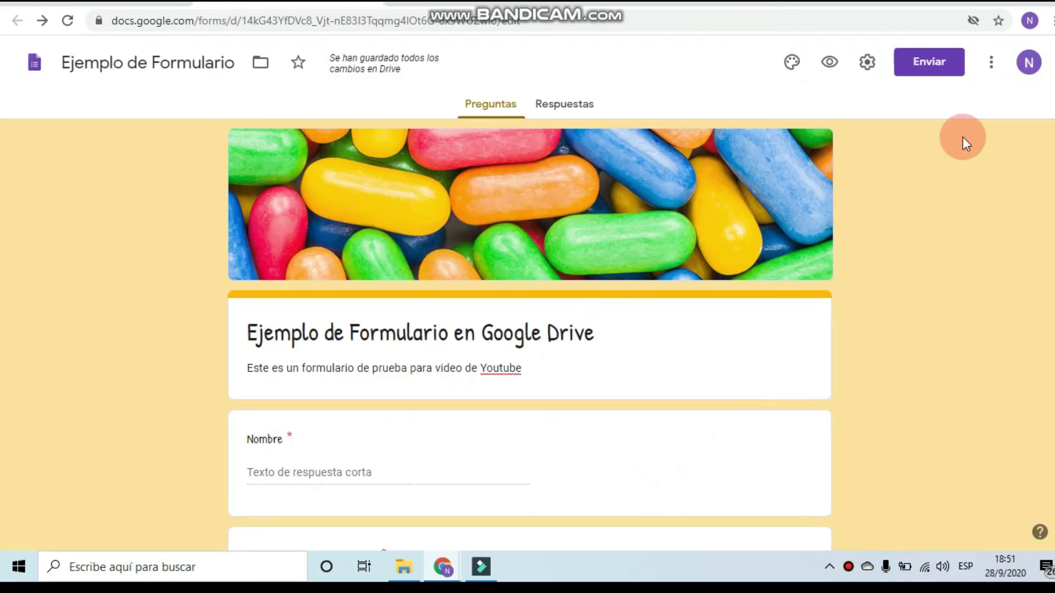
Step: Open the form's sending options and examine the email recipient, subject and message fields
click(924, 59)
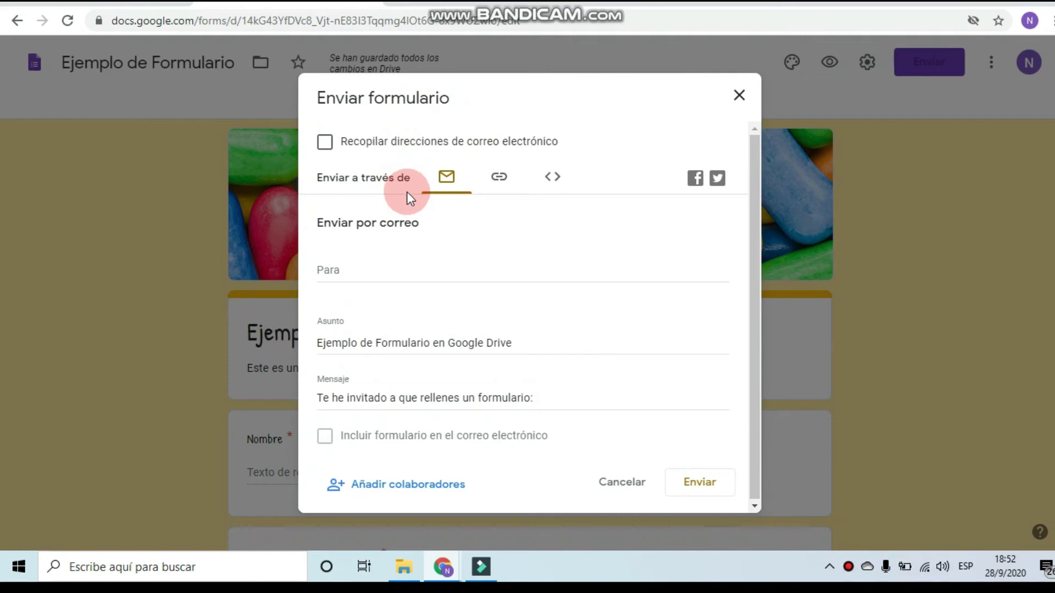
click(372, 272)
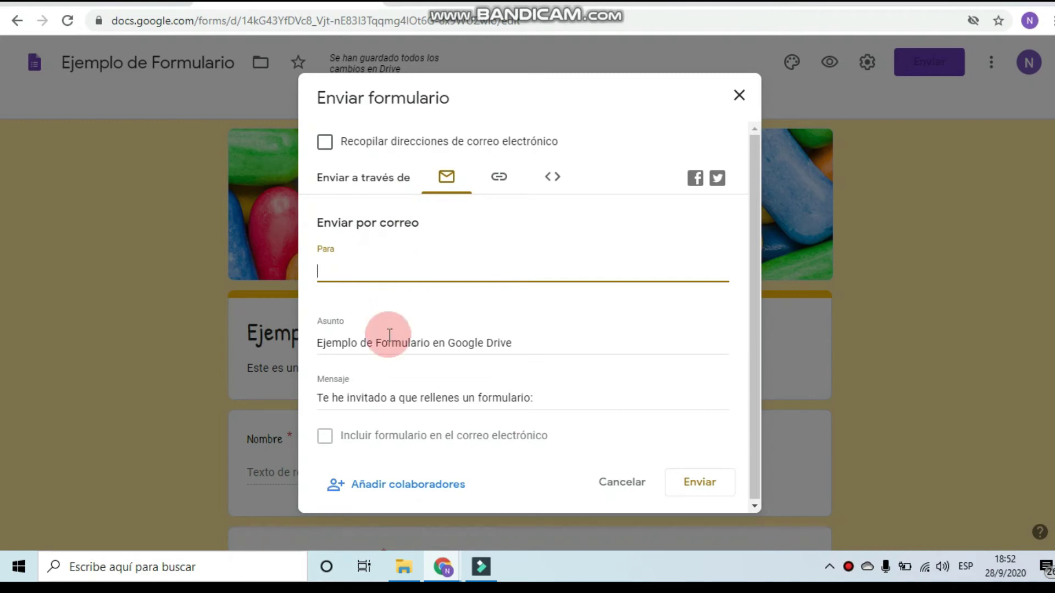
click(394, 352)
double_click(407, 398)
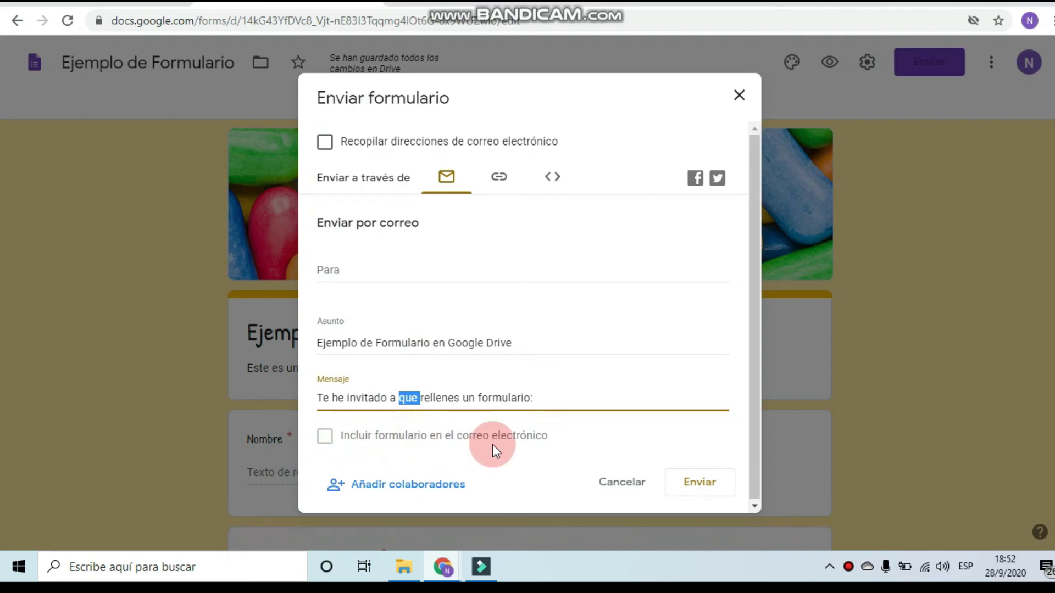
Step: Shorten the form's sharing link, check the HTML embed option, and leave the sending options
click(499, 177)
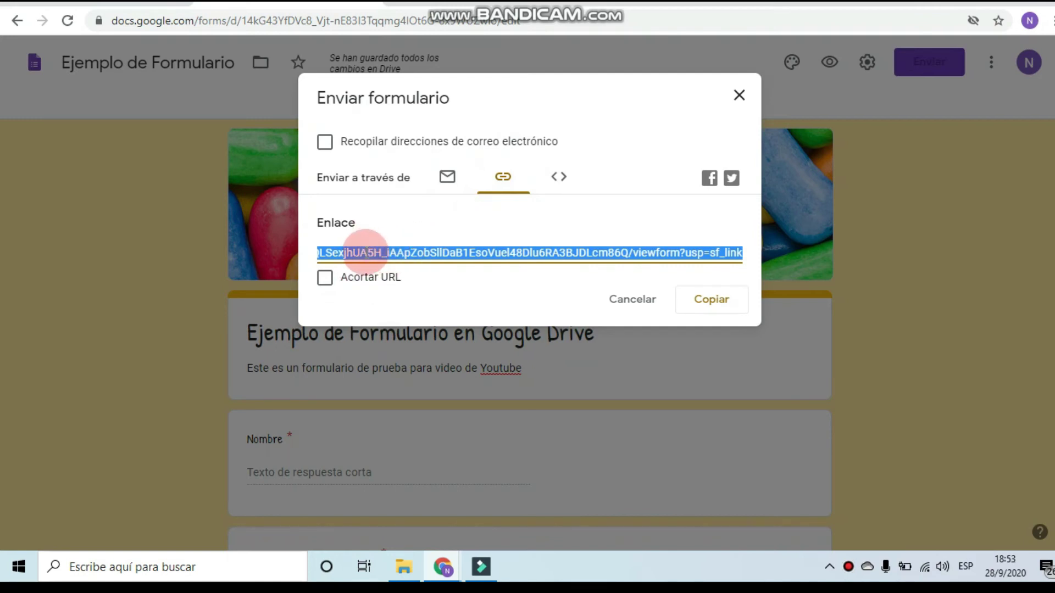
click(326, 279)
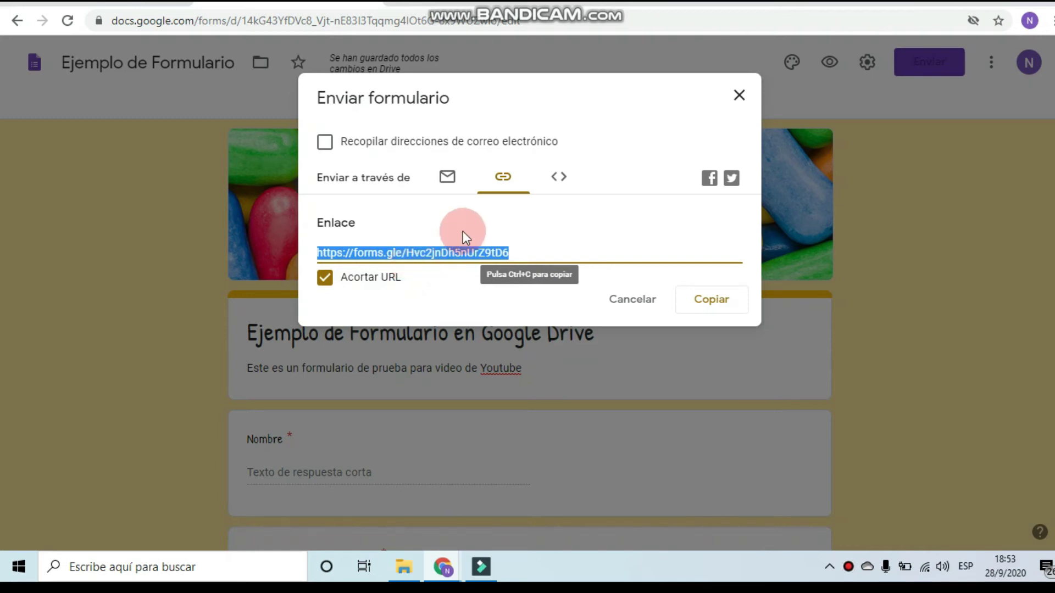
click(560, 179)
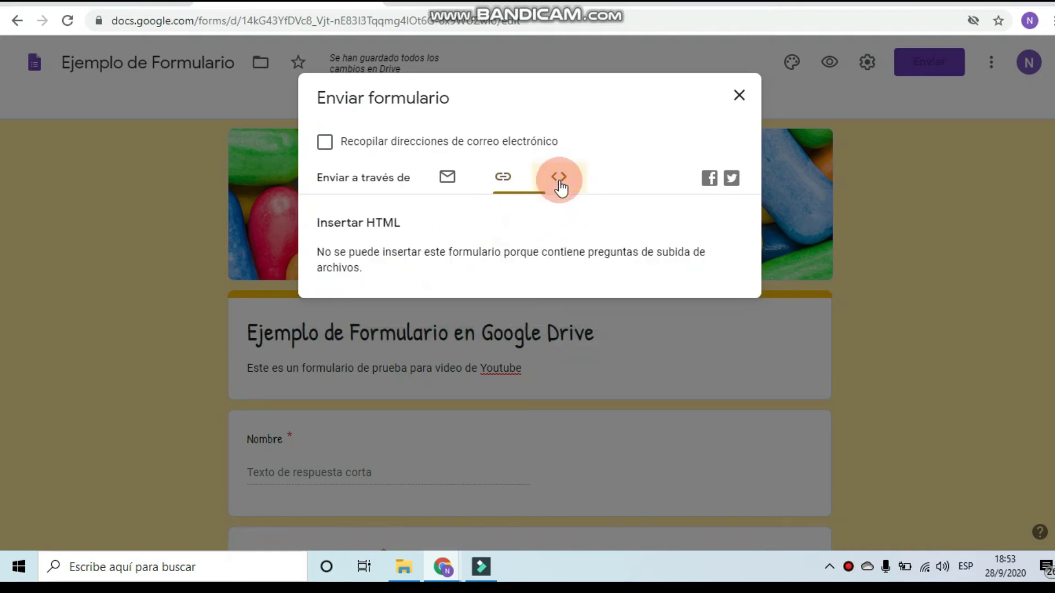
click(624, 159)
click(739, 95)
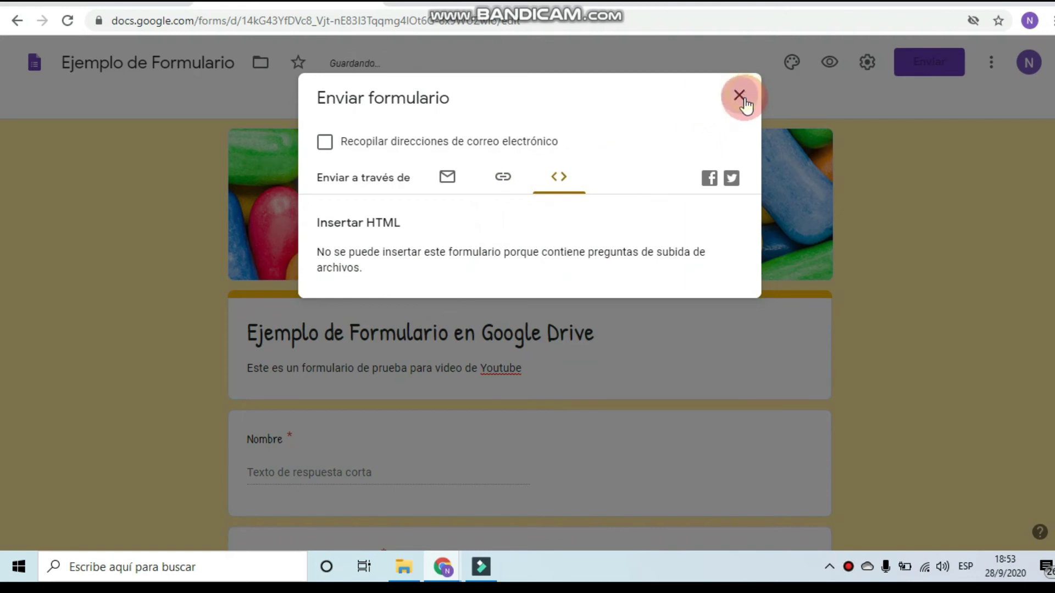
Step: Delete the Subir archivo file-upload question from the form
scroll(519, 258, down, 2)
scroll(515, 281, down, 20)
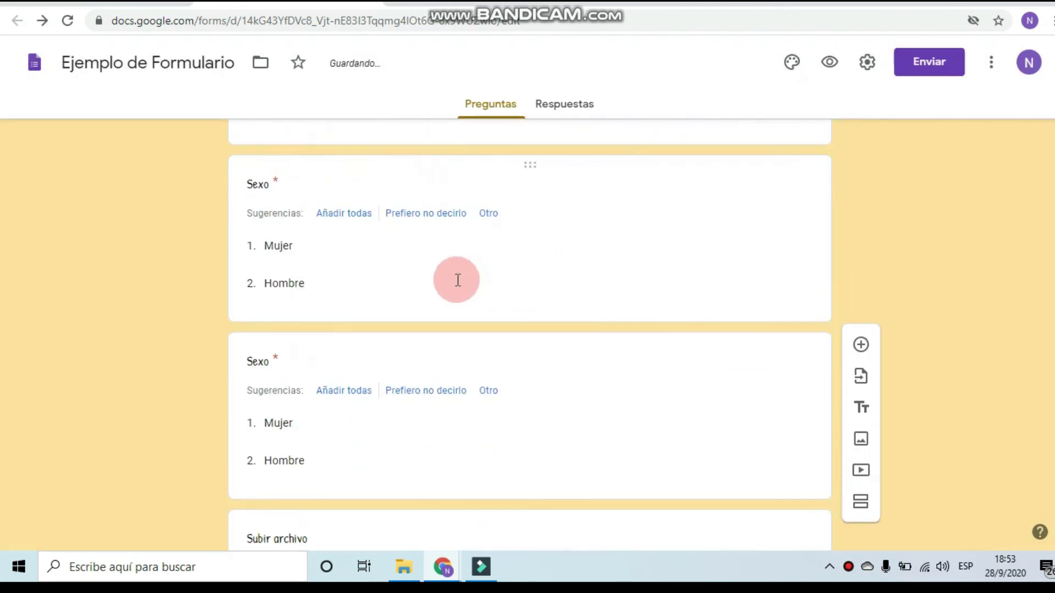
scroll(495, 292, down, 7)
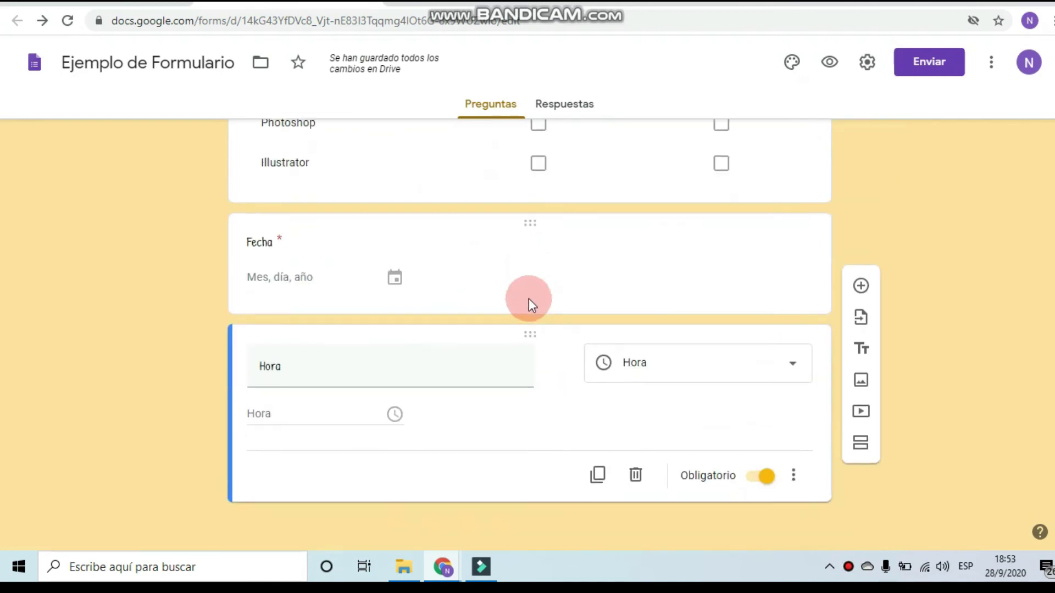
scroll(605, 319, up, 13)
click(770, 357)
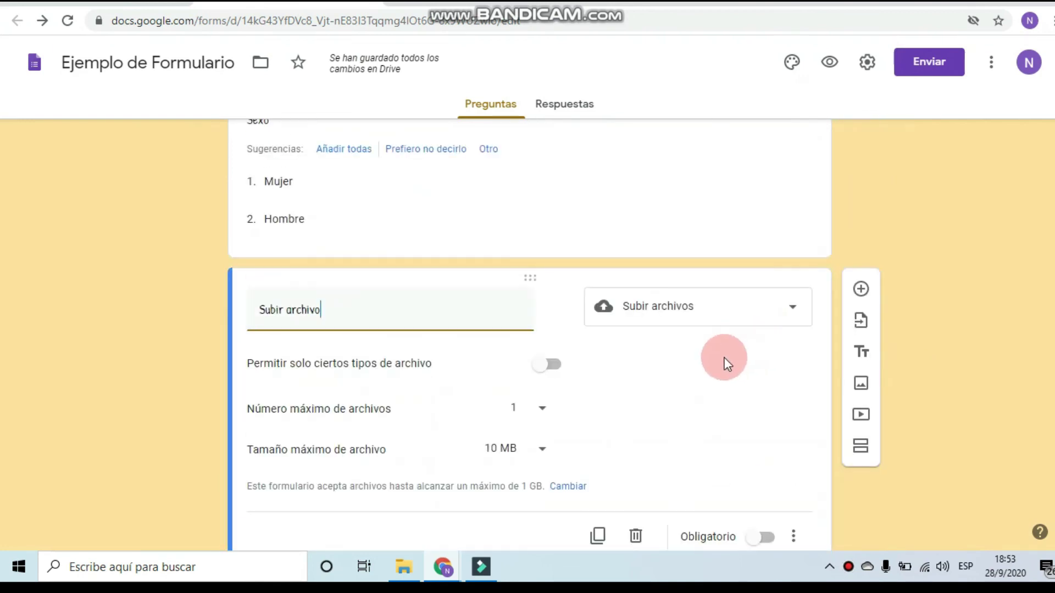
scroll(725, 360, down, 3)
click(642, 383)
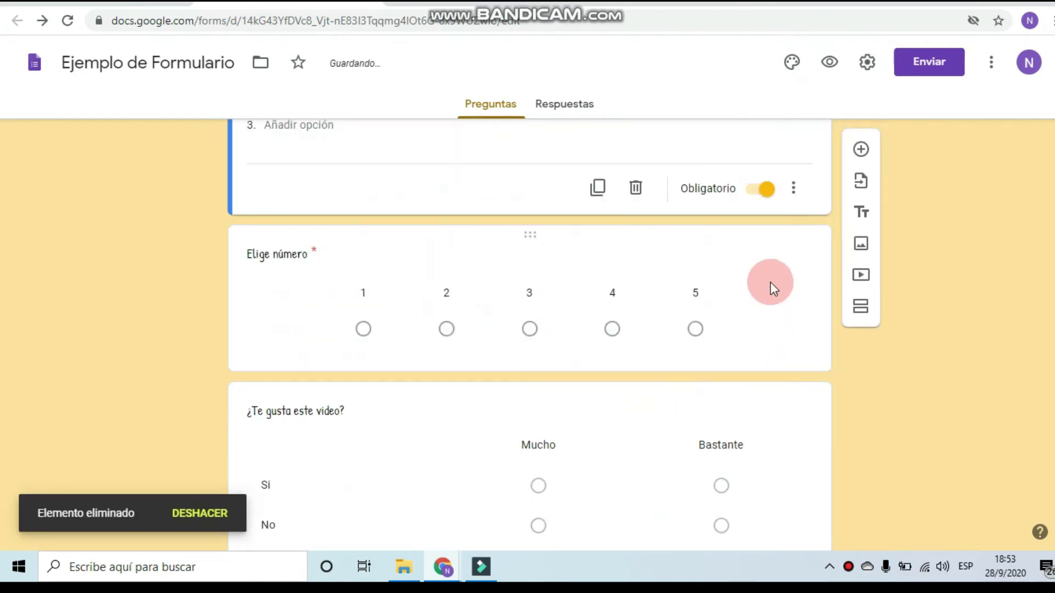
Step: Copy the form's HTML embed code from the sending options and leave without sending the form
scroll(808, 236, up, 15)
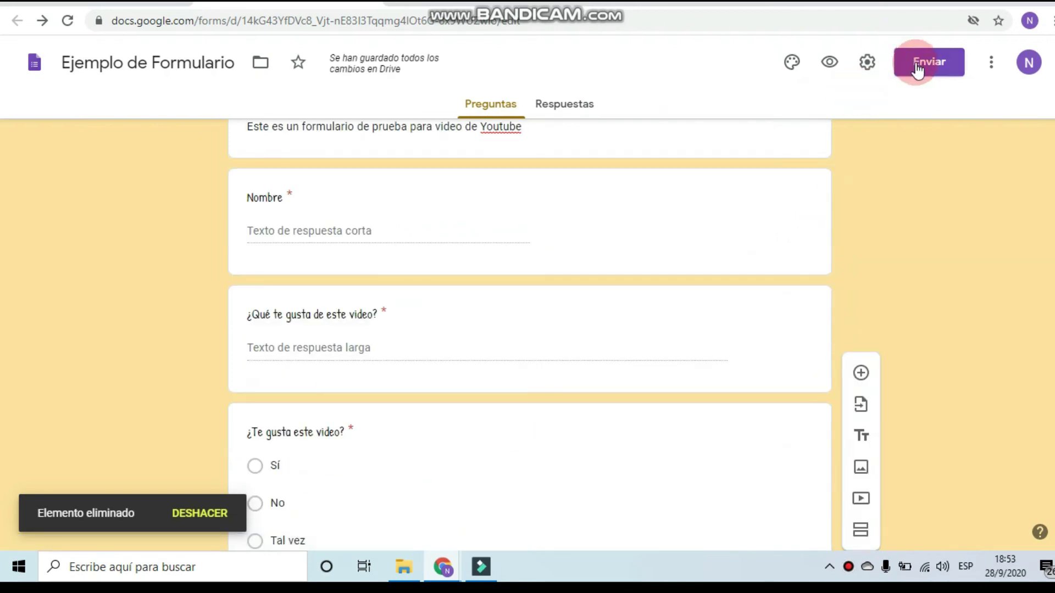
click(924, 62)
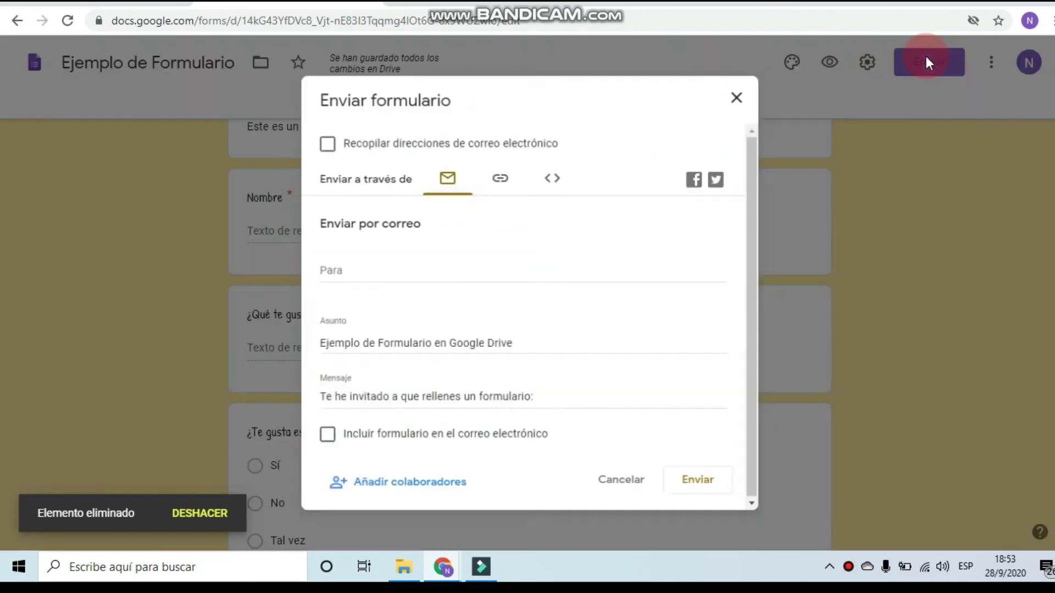
click(553, 177)
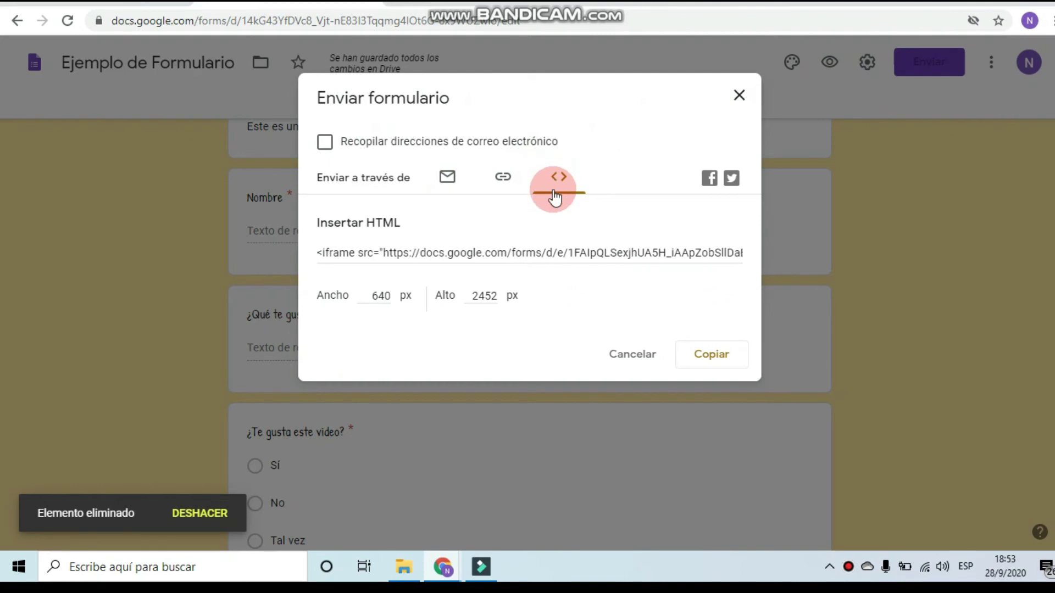
drag(357, 252, 635, 278)
key(ctrl+c)
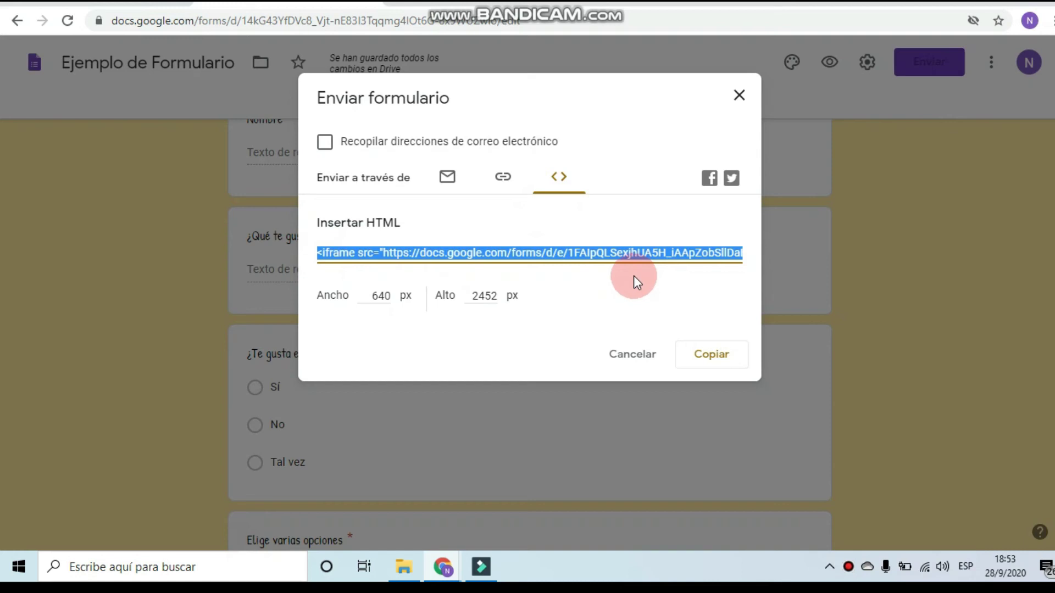
click(632, 355)
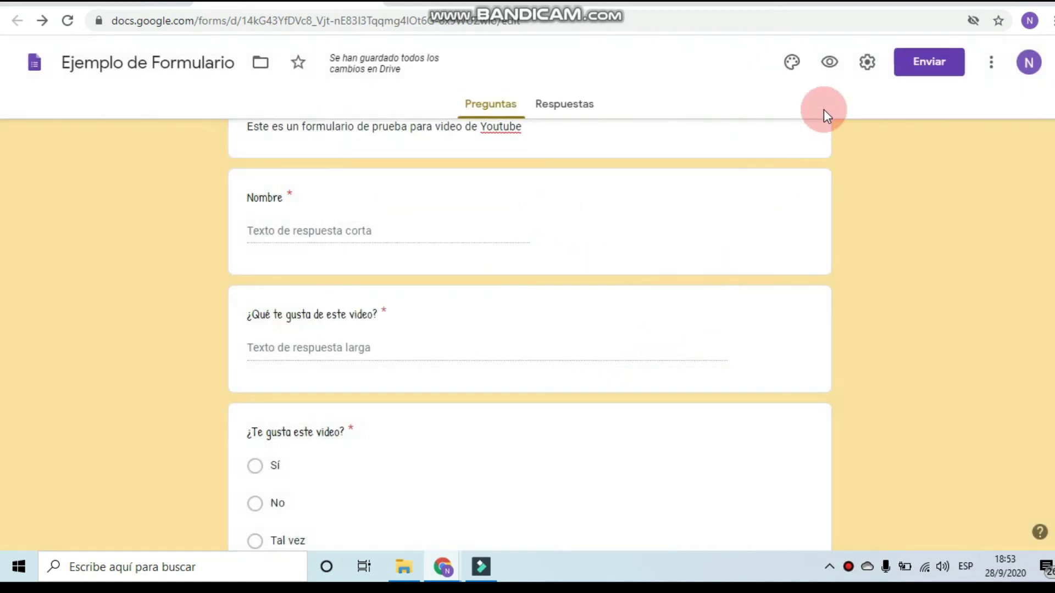
Step: View the form's additional actions, such as making a copy, printing and adding collaborators, and return to its questions
click(991, 62)
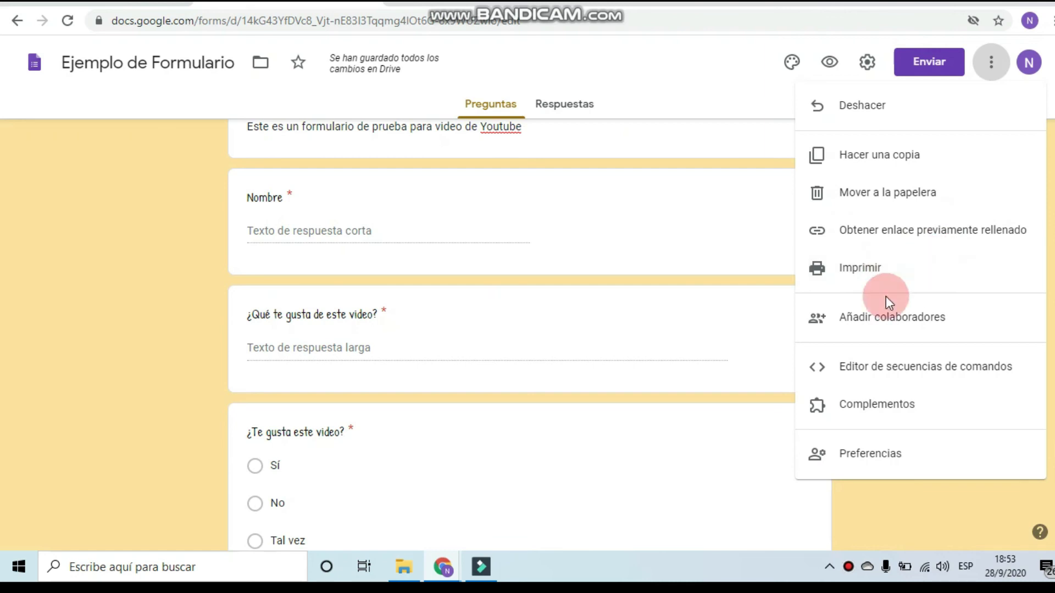
scroll(923, 281, down, 5)
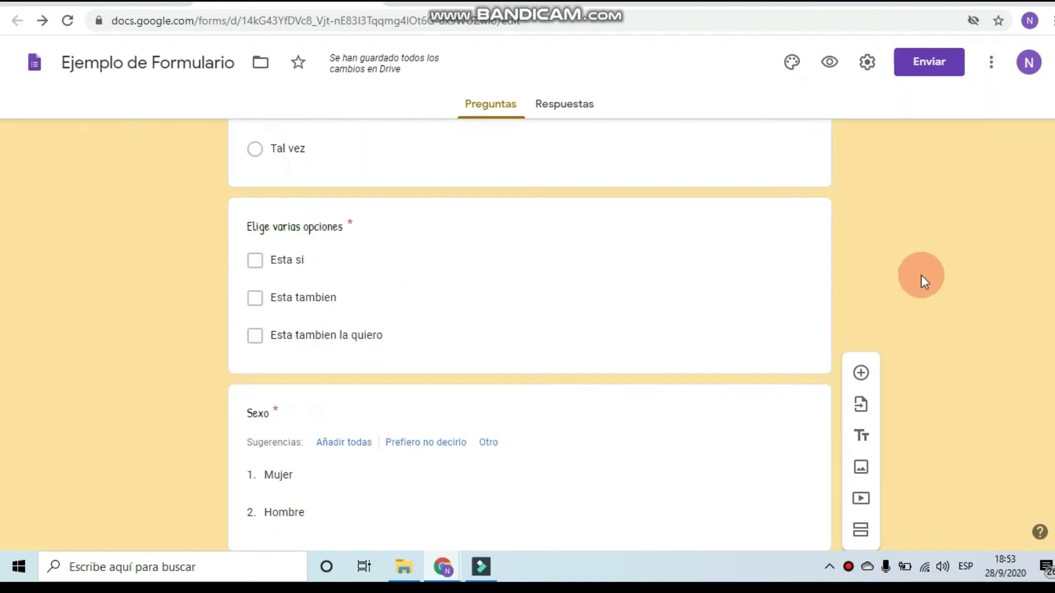
scroll(860, 352, down, 4)
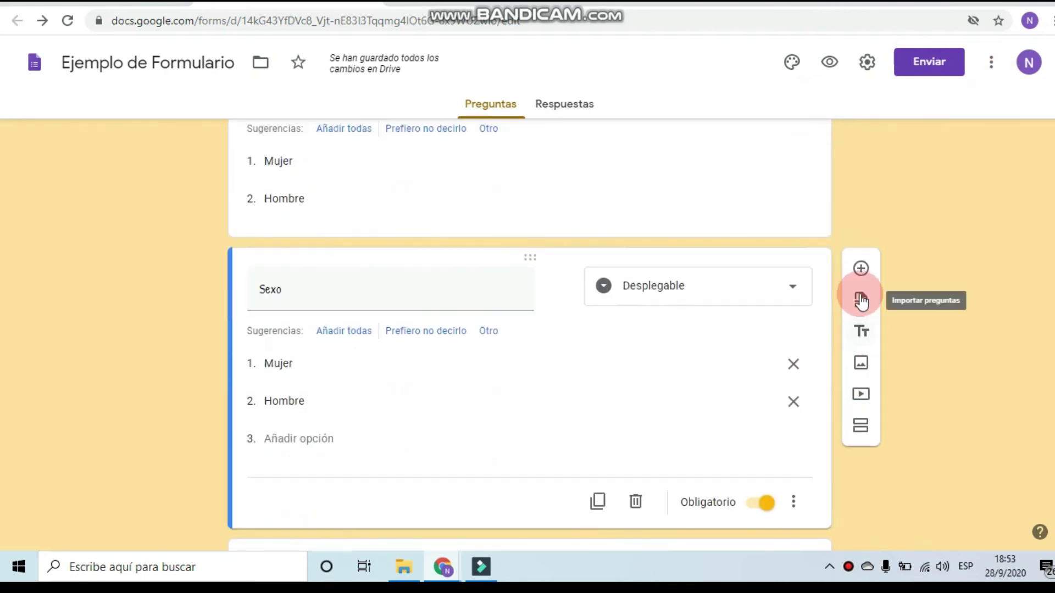
Step: View the form picker for importing questions from an existing form, and close it without importing
scroll(860, 300, up, 6)
scroll(860, 301, down, 1)
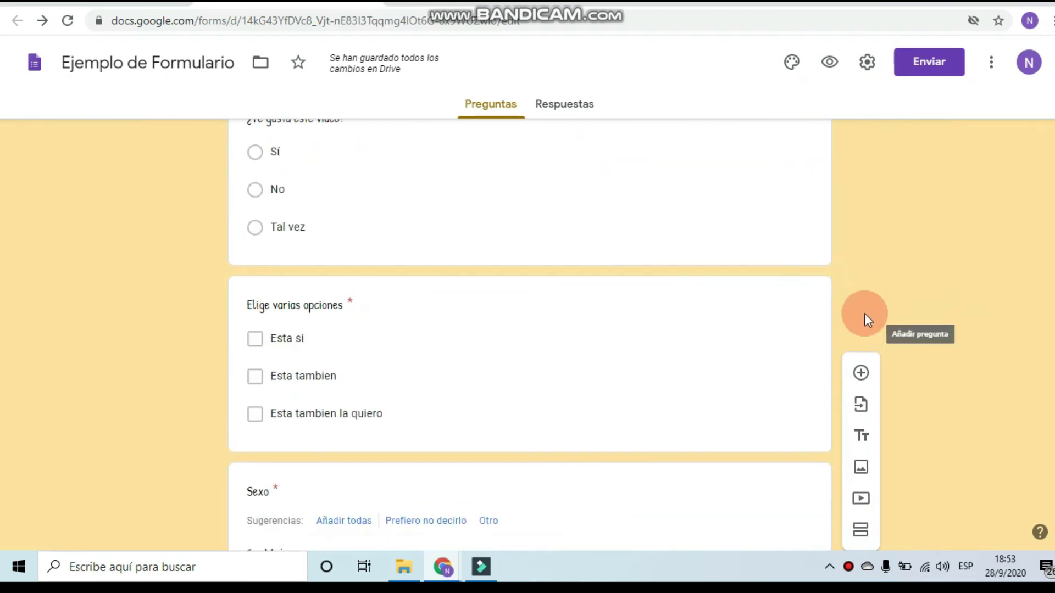
click(861, 408)
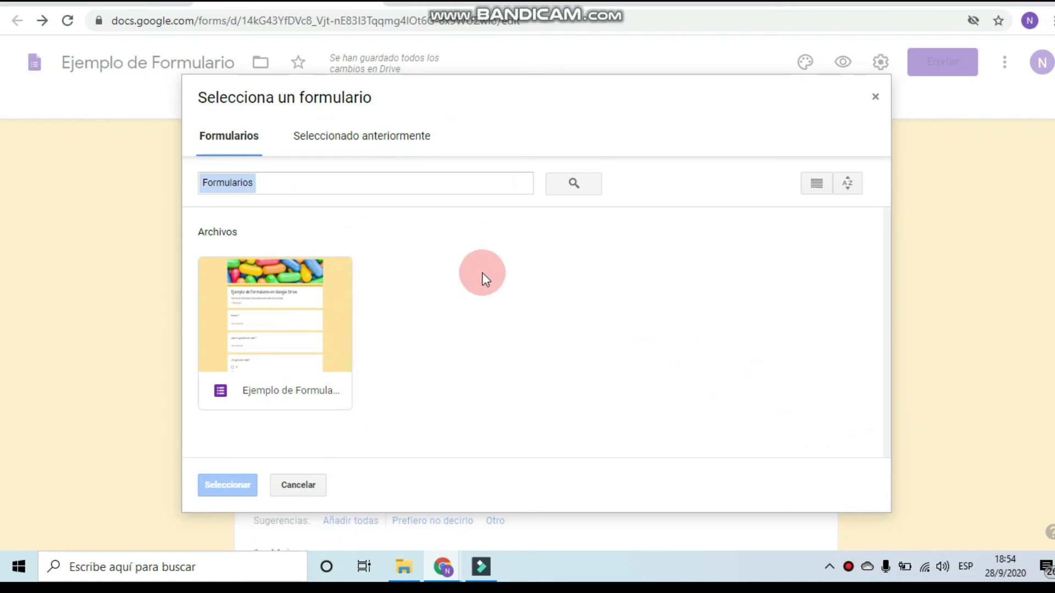
click(876, 98)
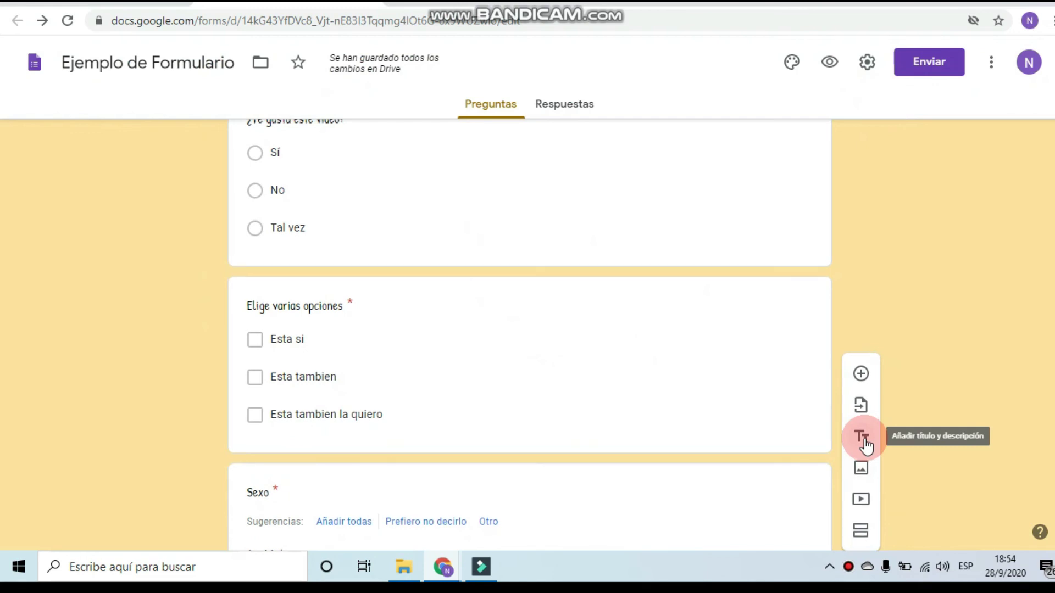
Step: Add a new section to the form just before the Elige número question
scroll(865, 437, up, 10)
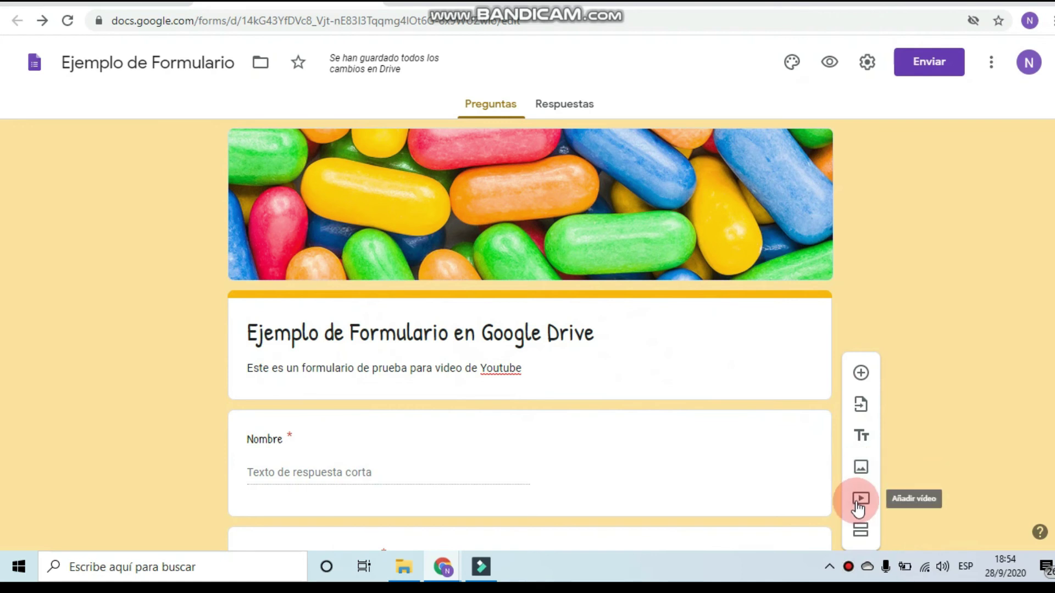
scroll(859, 508, down, 3)
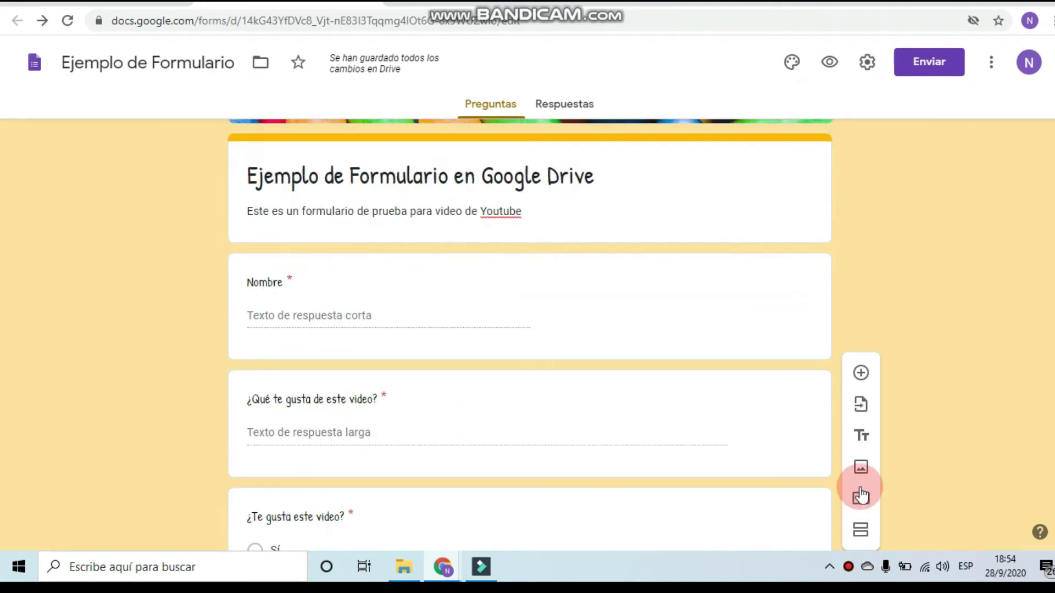
click(860, 532)
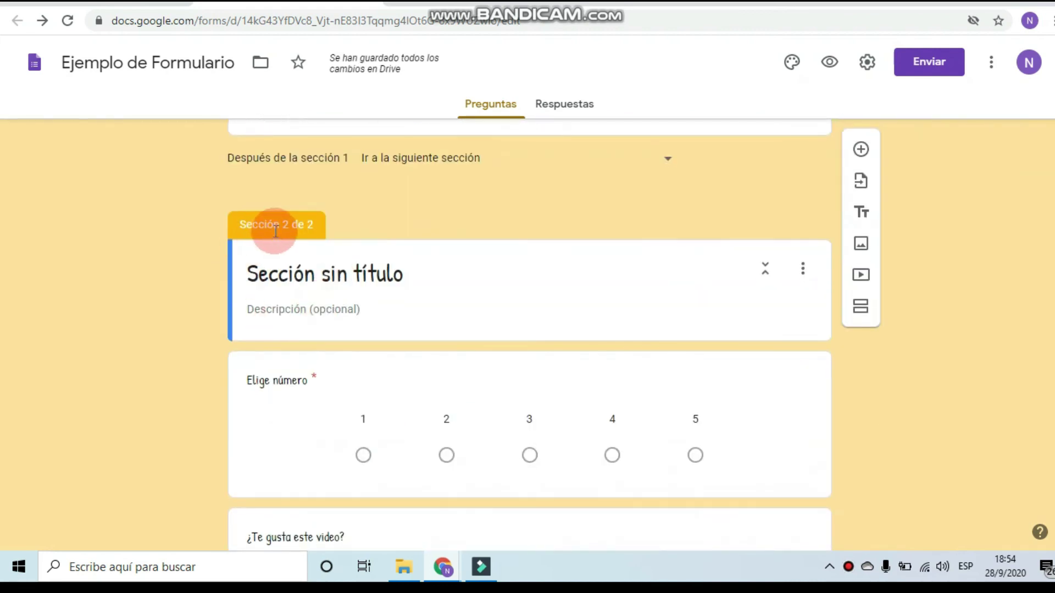
Step: Submit the completed test response, return to the form editor, and look through the Respuestas summary
click(565, 103)
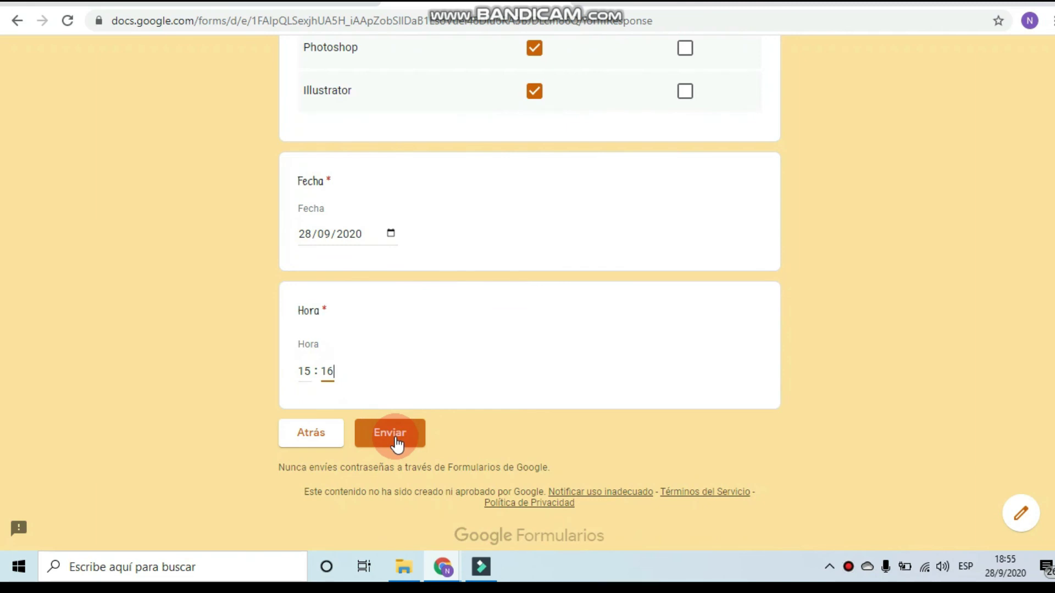
click(395, 438)
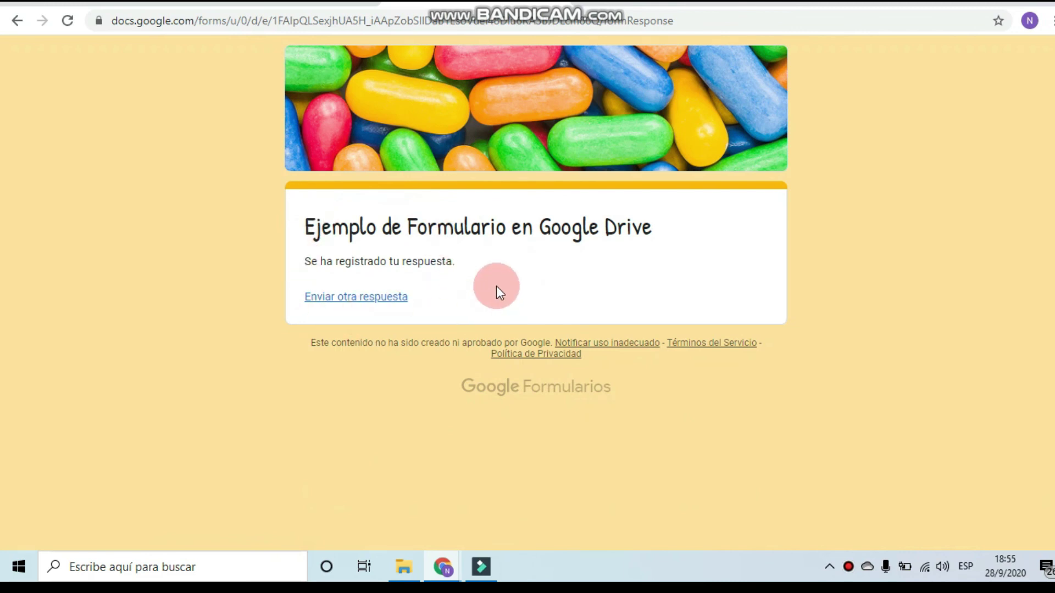
click(319, 5)
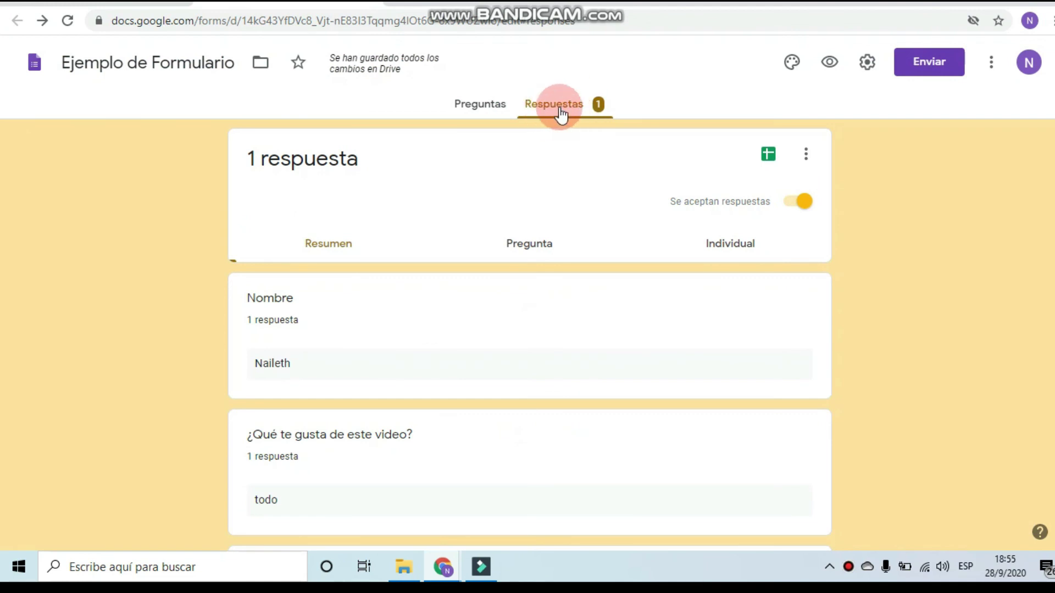
scroll(348, 195, down, 13)
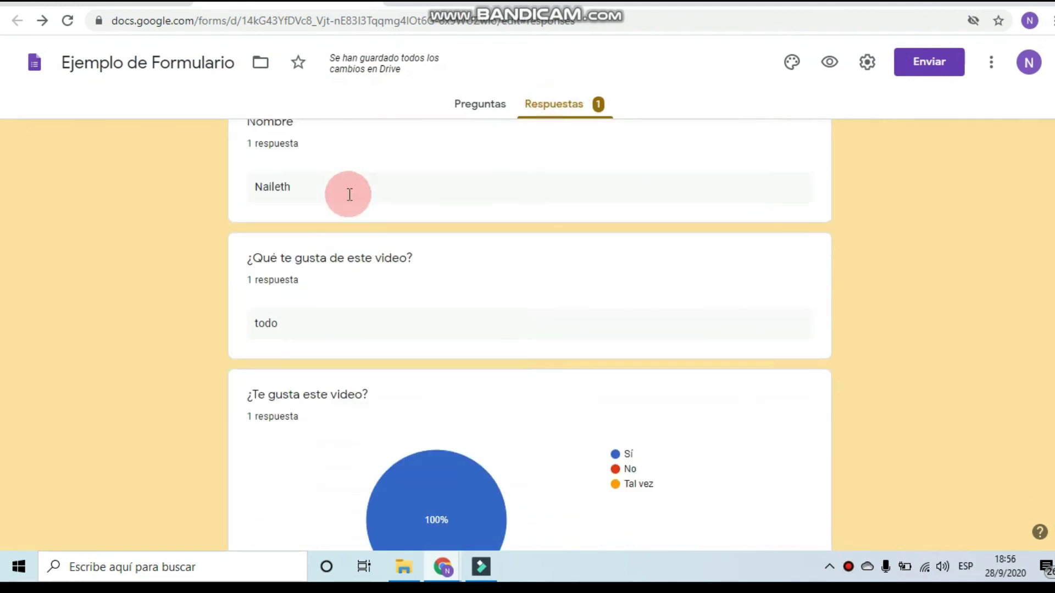
Step: Review the form's responses by question and by individual respondent, and return to the Resumen view to check the response acceptance setting
scroll(352, 165, up, 13)
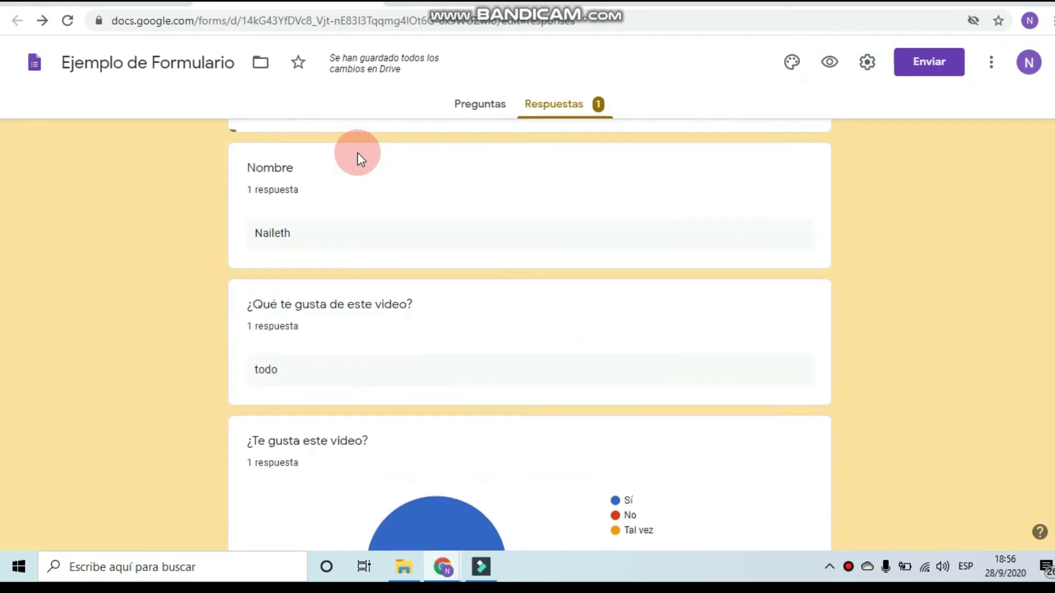
click(543, 167)
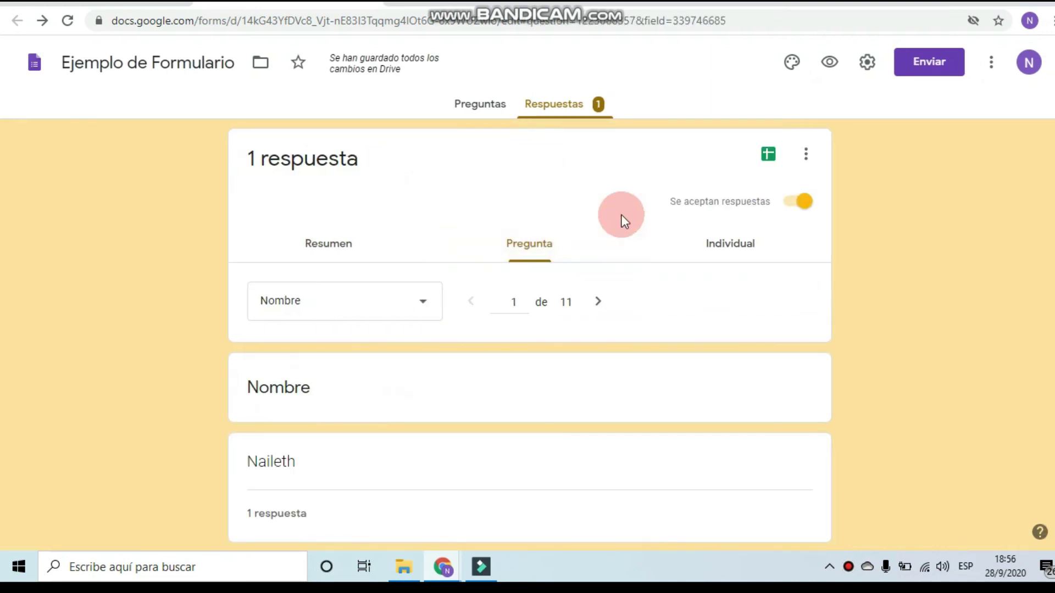
click(723, 243)
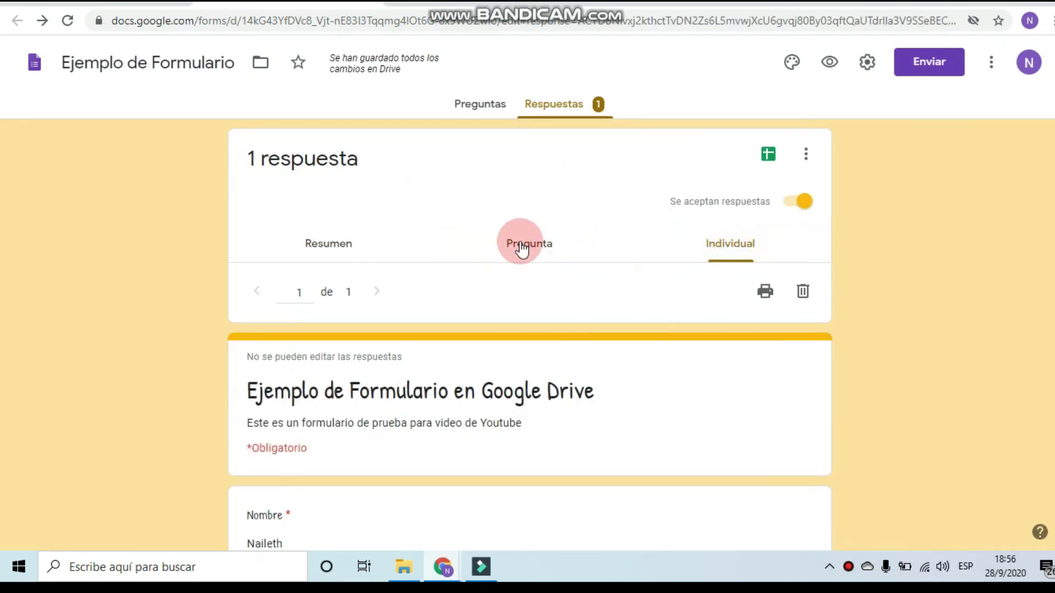
click(324, 248)
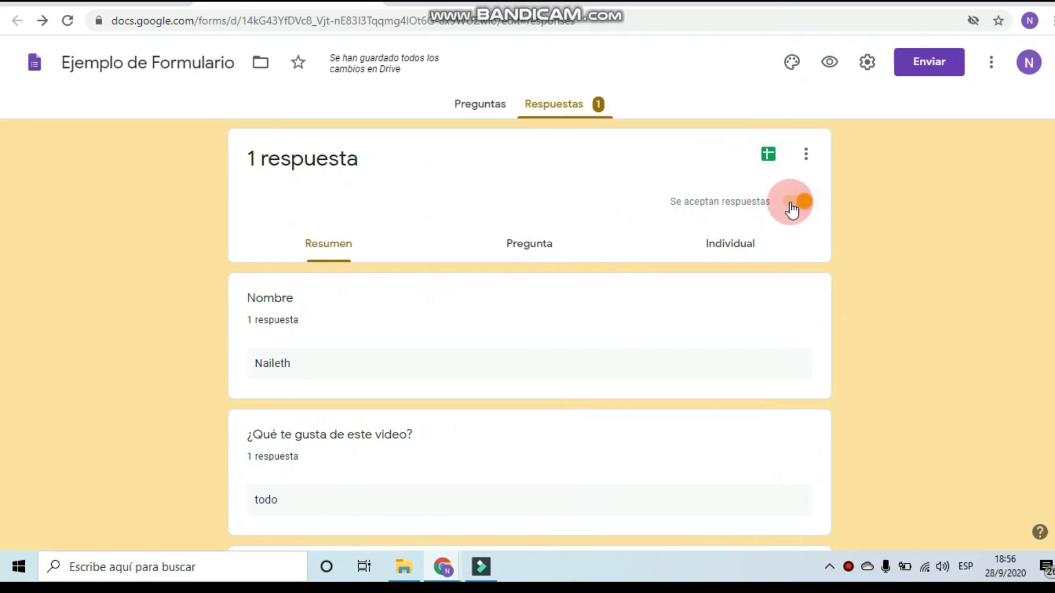
drag(790, 204, 687, 85)
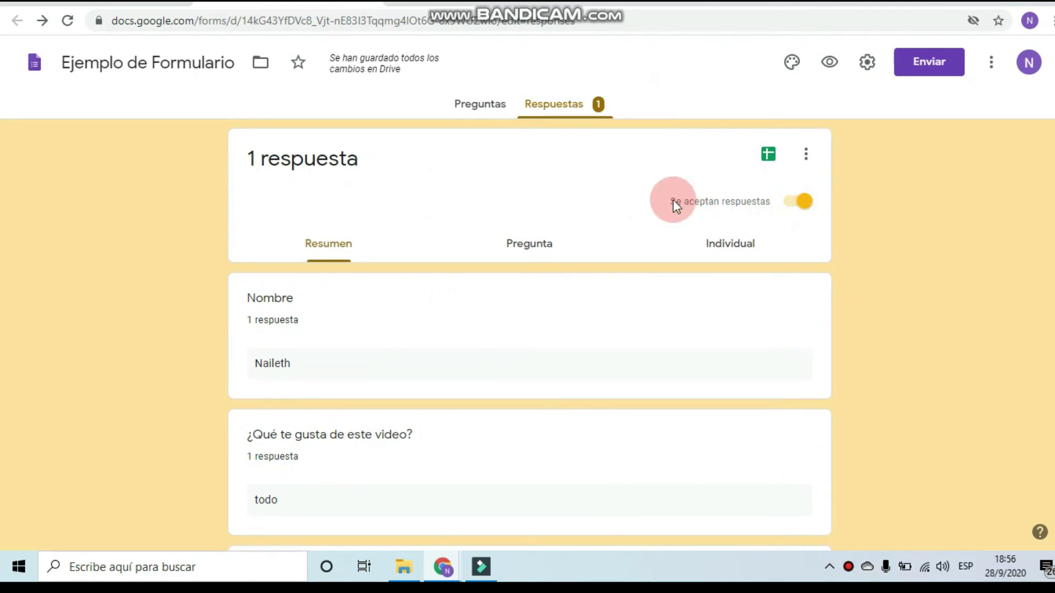
Step: Switch to the Formulario folder in Google Drive and open the template gallery for a new Google Form
click(138, 6)
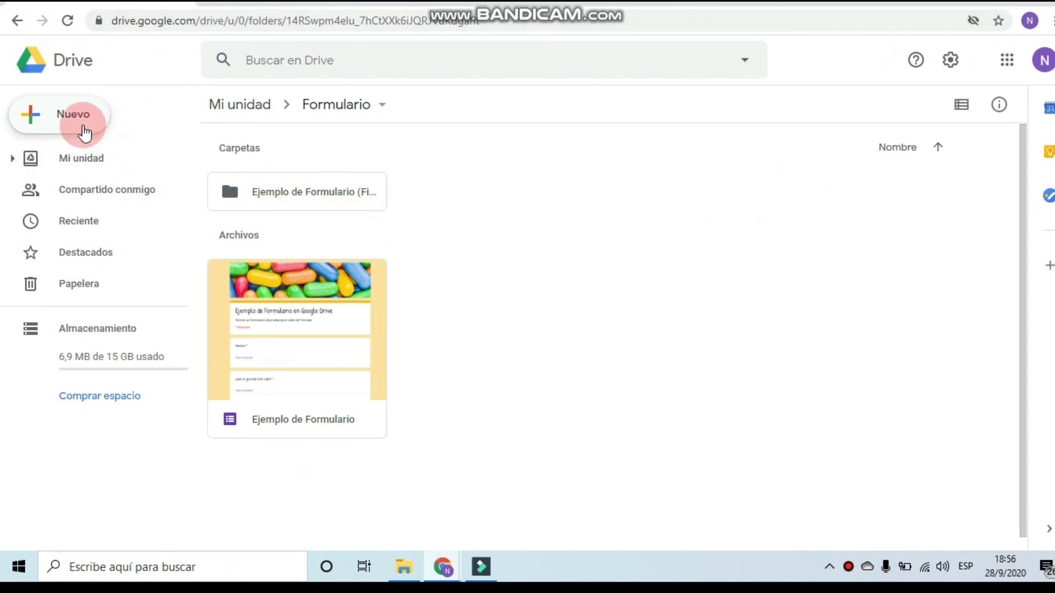
click(84, 118)
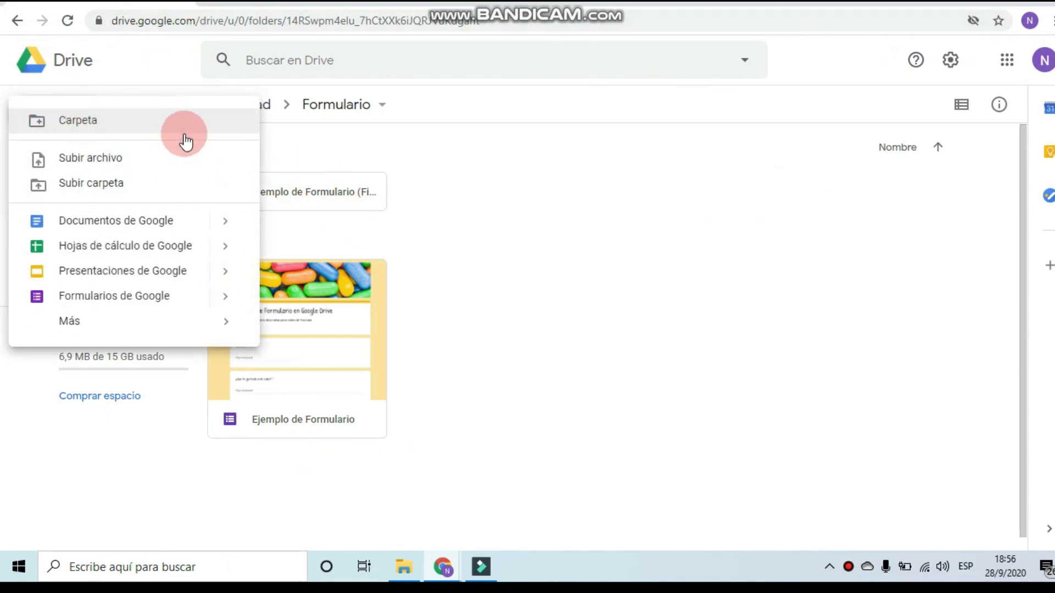
mouse_move(225, 298)
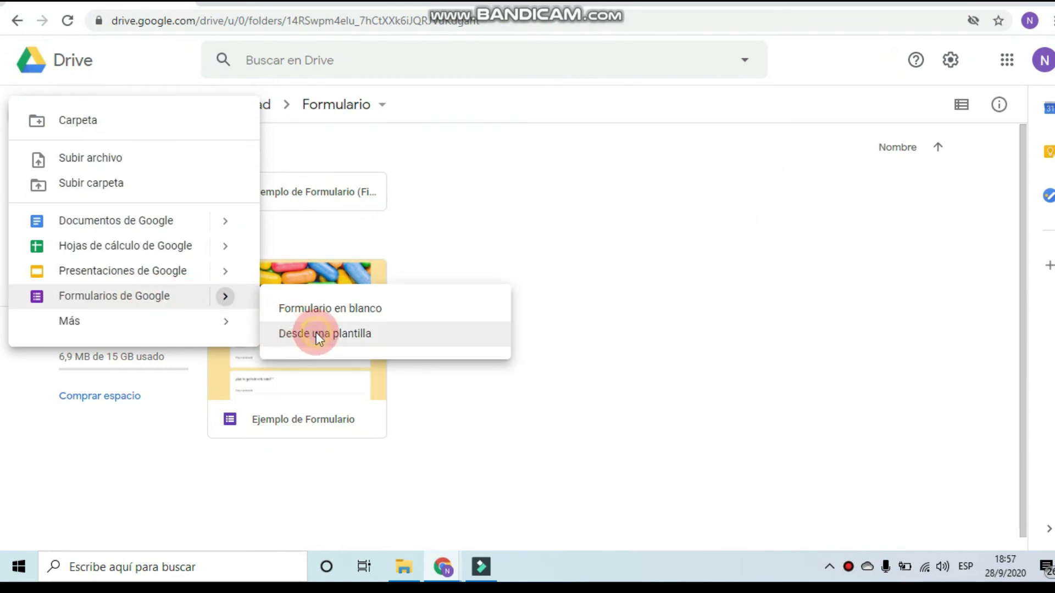
click(318, 336)
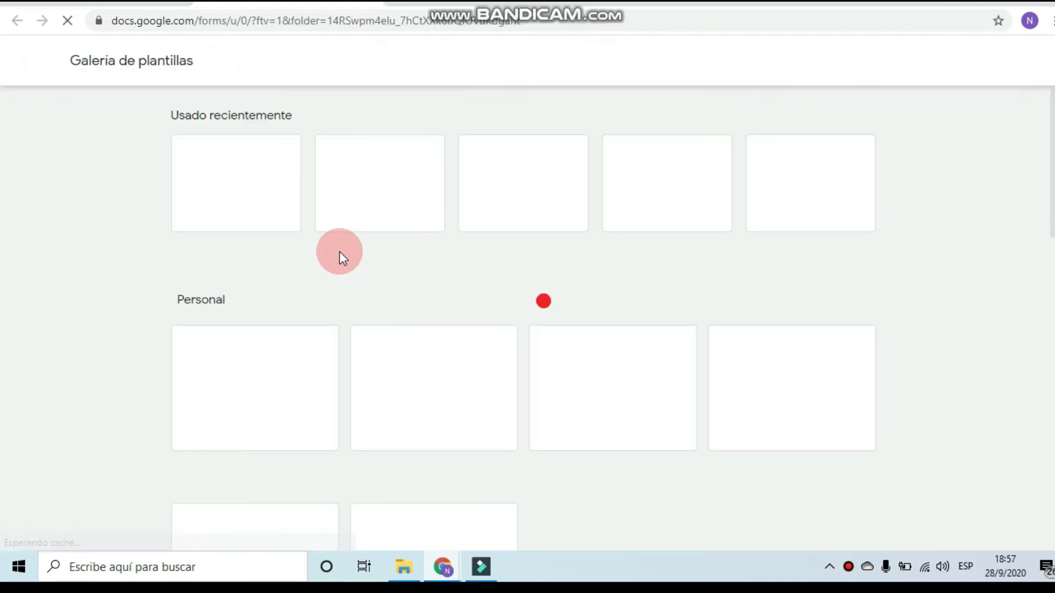
Step: Browse the personal and work templates in the gallery and create a new form from the Examen template
scroll(456, 228, down, 8)
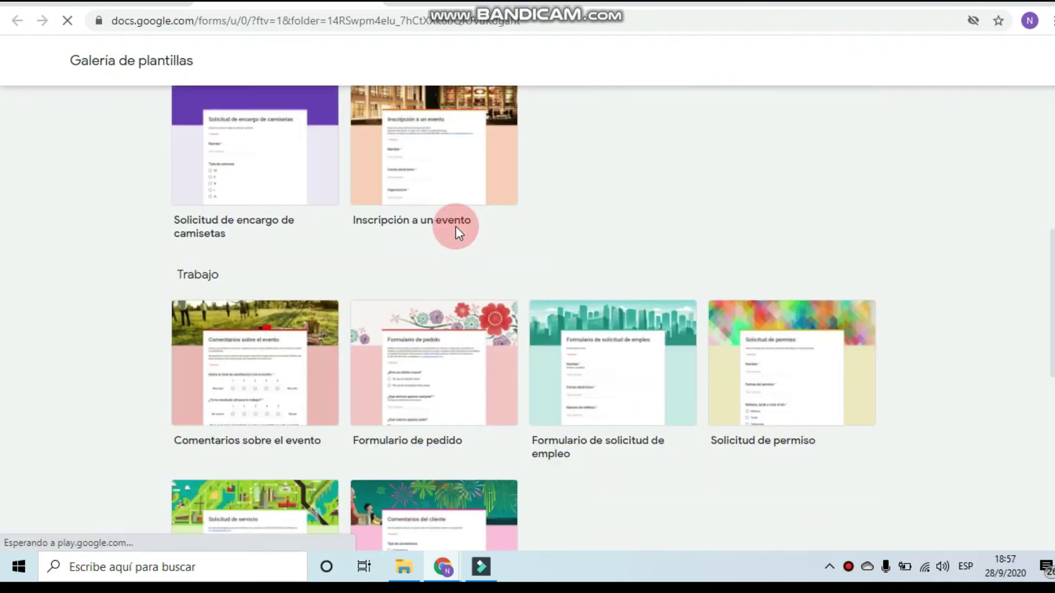
scroll(457, 230, down, 9)
scroll(457, 230, up, 10)
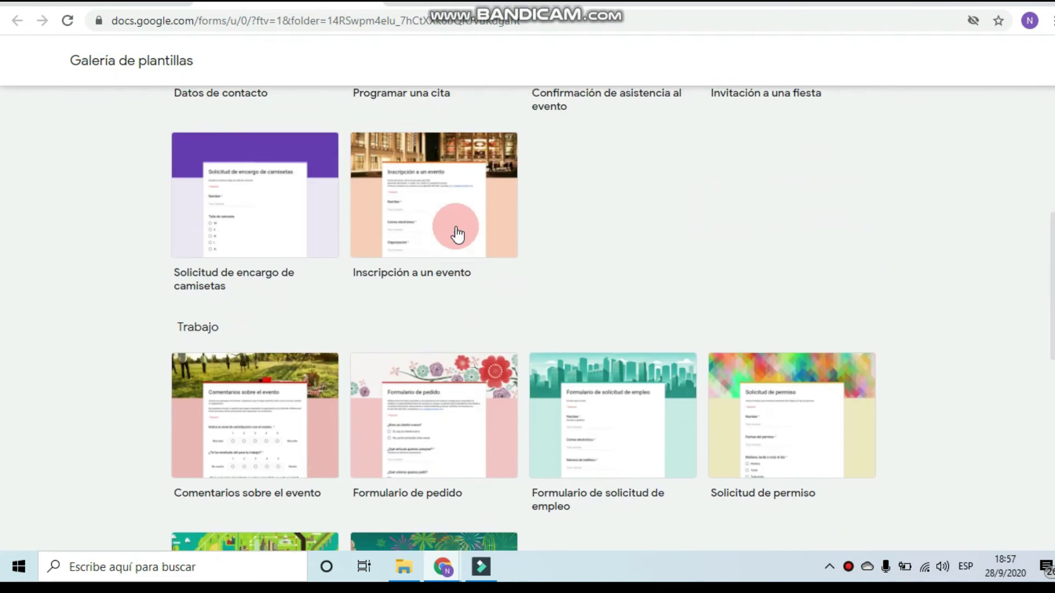
scroll(456, 231, up, 8)
click(381, 178)
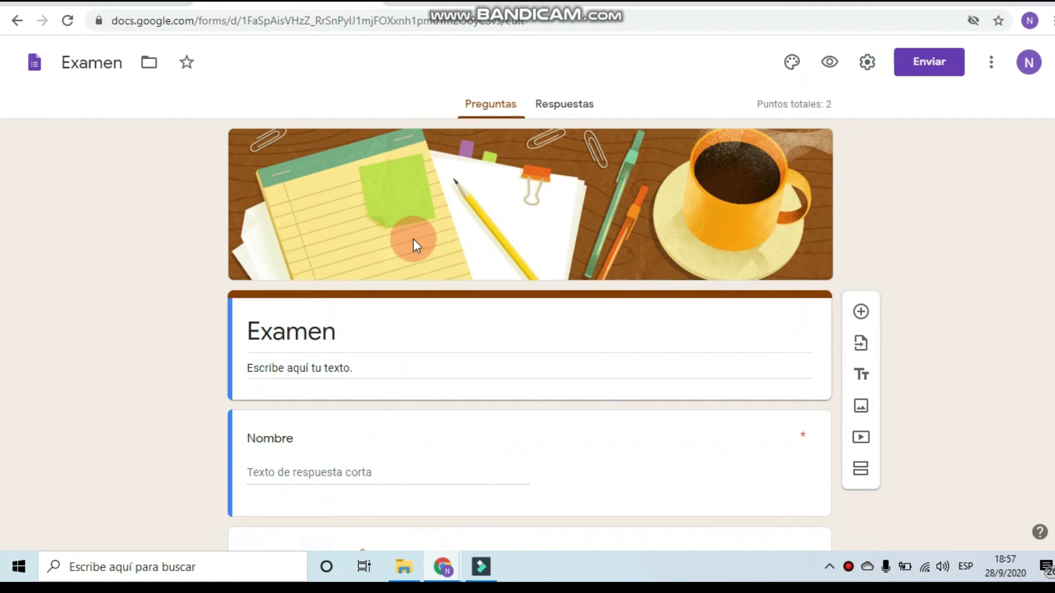
Step: Preview the exam, fill in the name and e-mail, answer Opción 1, Opción 3 with Respuesta correcta 1, cx and xcx, and submit the response
scroll(640, 231, down, 10)
click(820, 66)
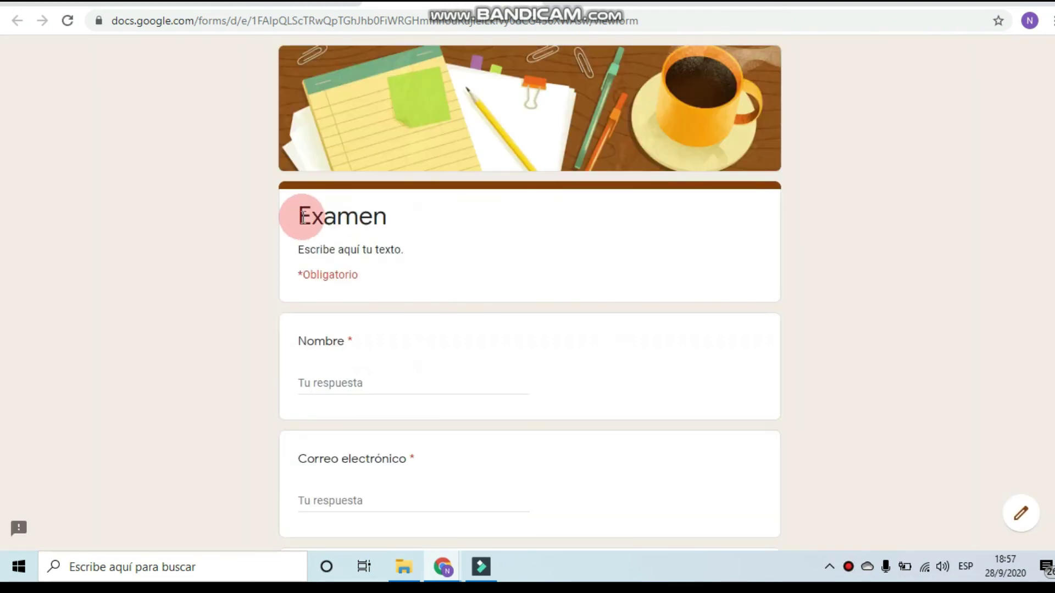
click(332, 380)
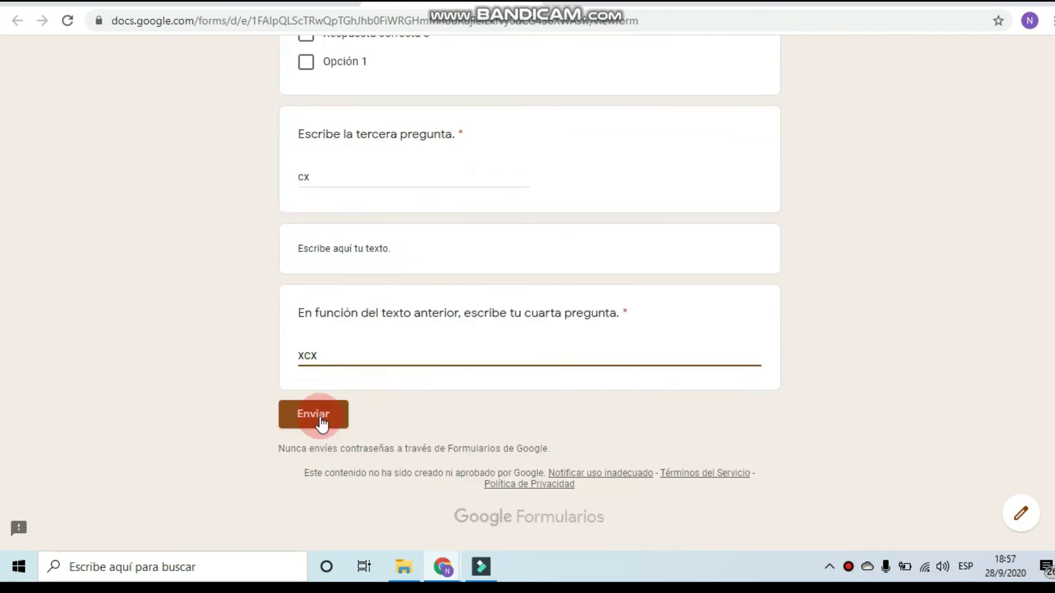
click(323, 420)
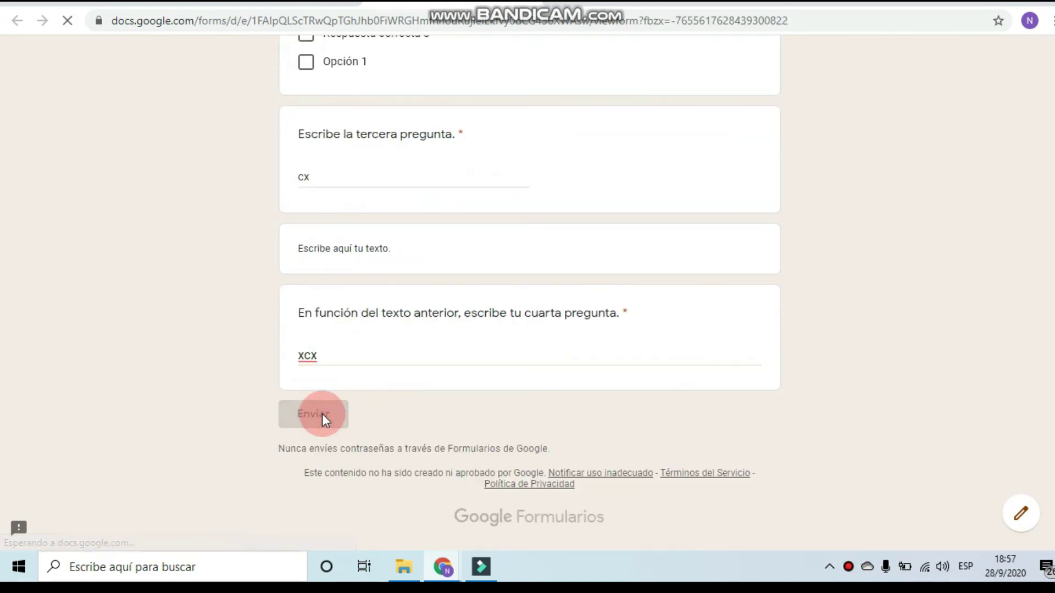
click(362, 227)
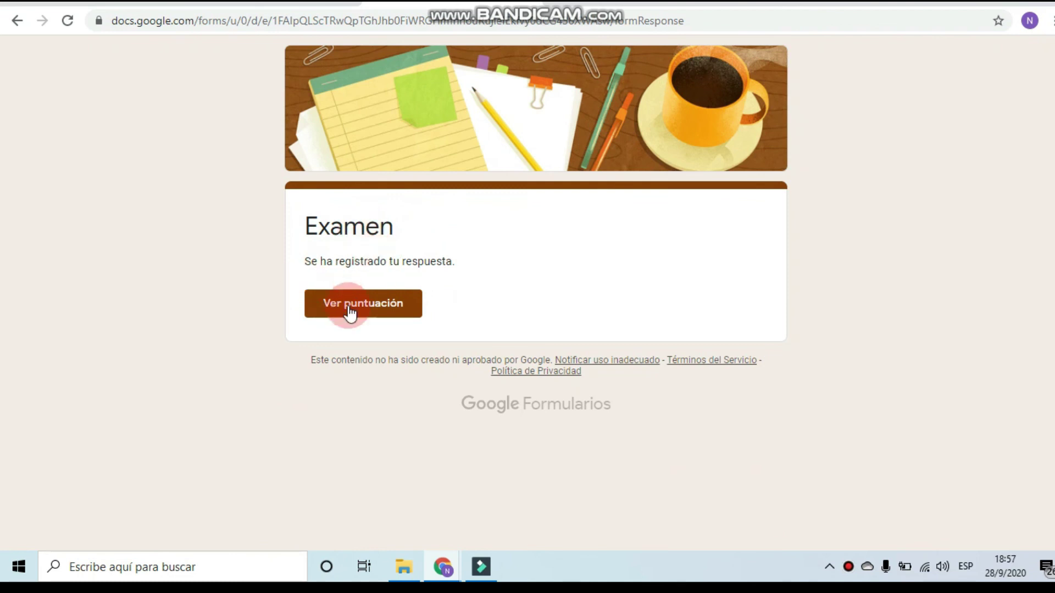
Step: Open the score of the submitted exam and examine the total points and the marking of each question
click(378, 307)
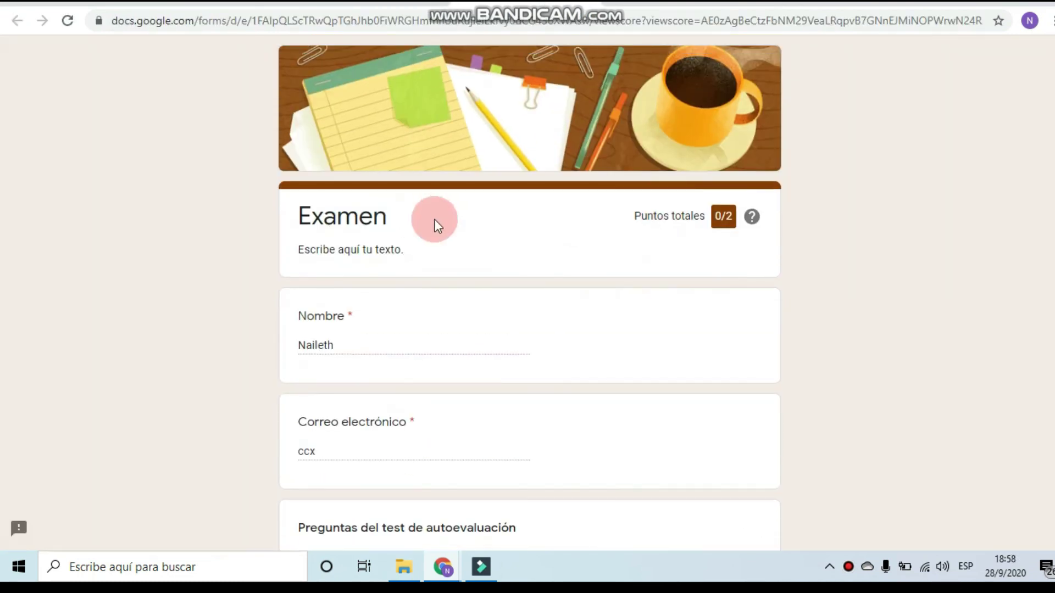
scroll(526, 210, down, 15)
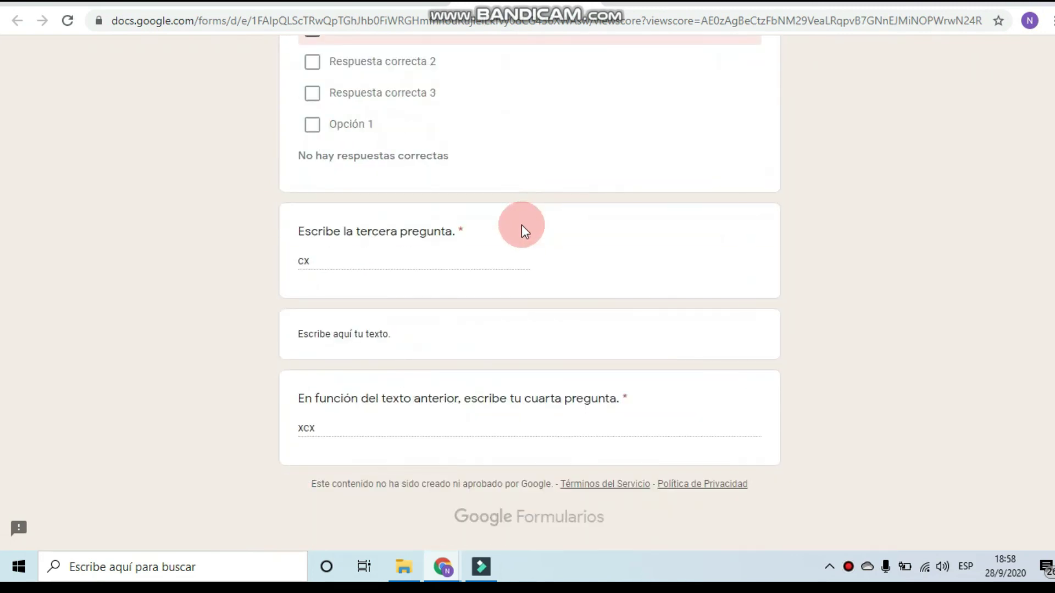
scroll(523, 272, up, 7)
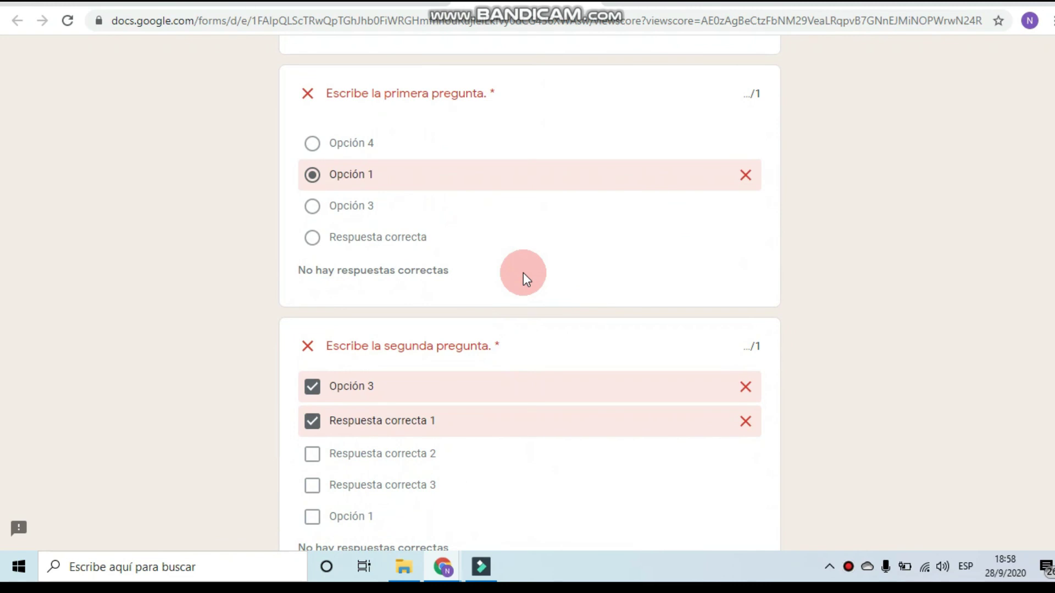
scroll(416, 368, down, 5)
scroll(417, 367, up, 7)
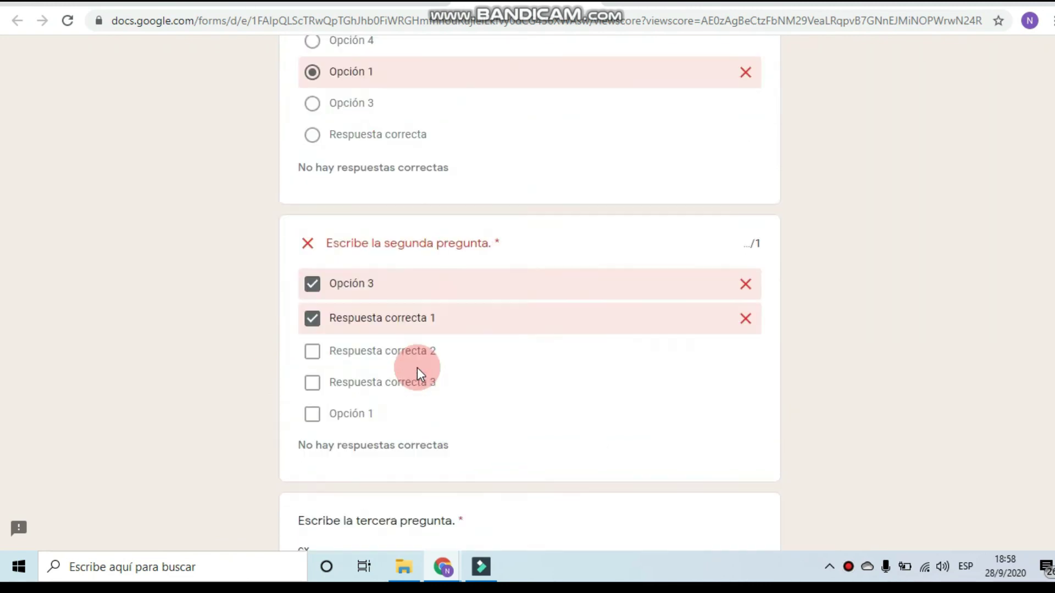
scroll(418, 368, up, 7)
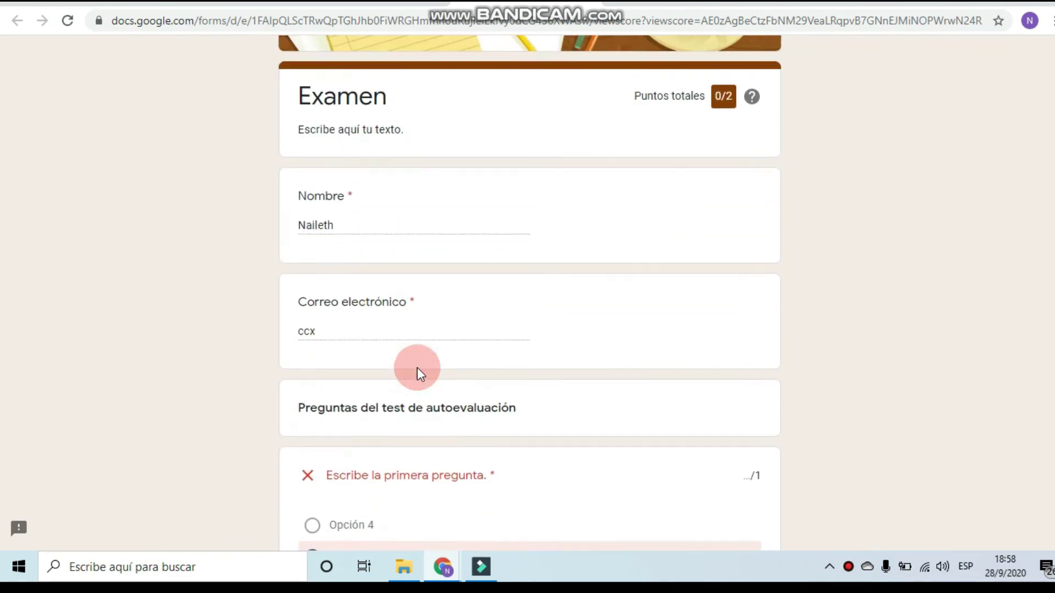
scroll(417, 368, down, 7)
scroll(417, 367, down, 5)
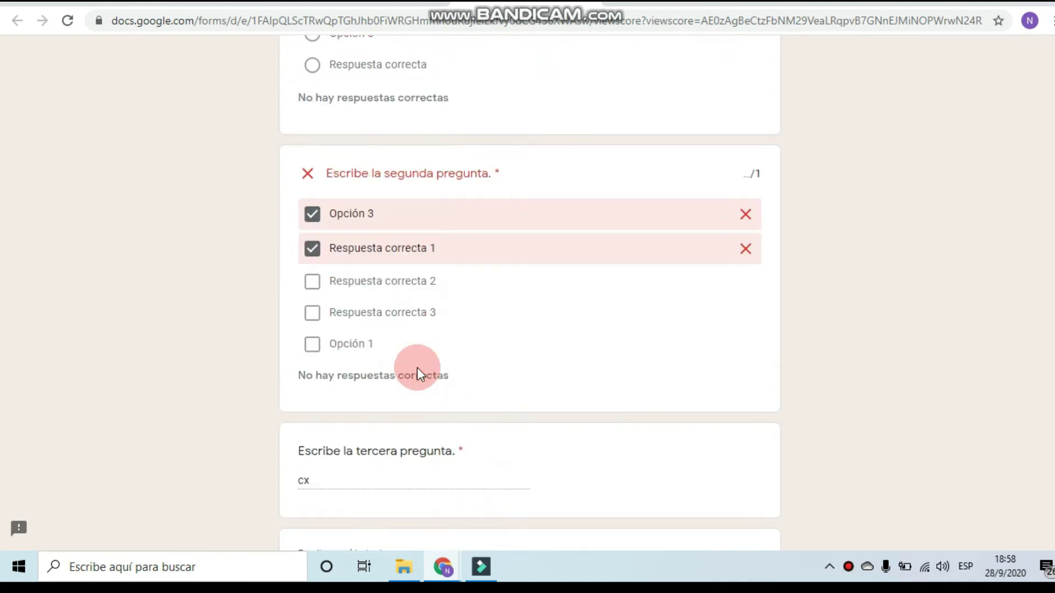
scroll(417, 368, up, 10)
scroll(417, 368, up, 2)
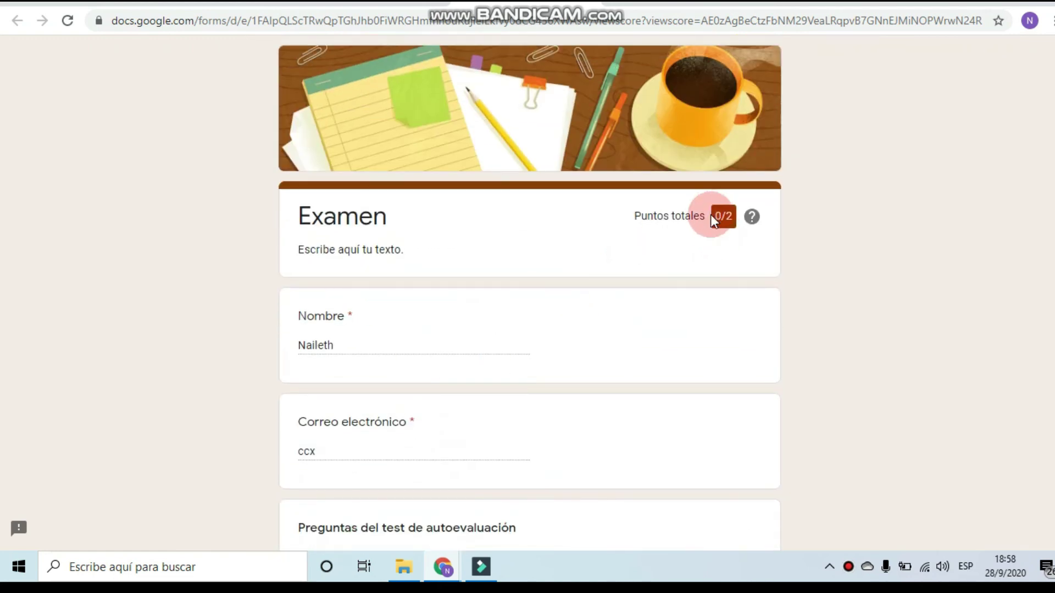